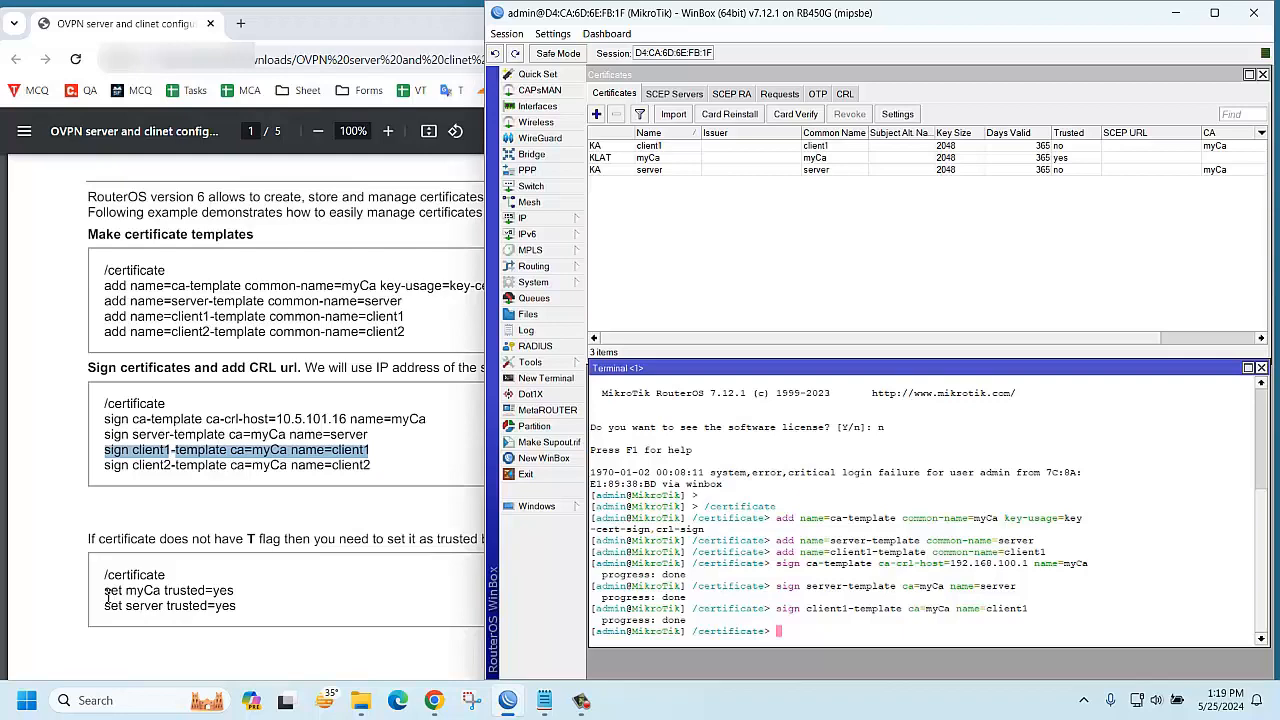
Copy 'set myCa trusted=yes' from the guide and run it in the terminal
{"action": "left_click_drag", "start_coordinate": [107, 595], "coordinate": [234, 591]}
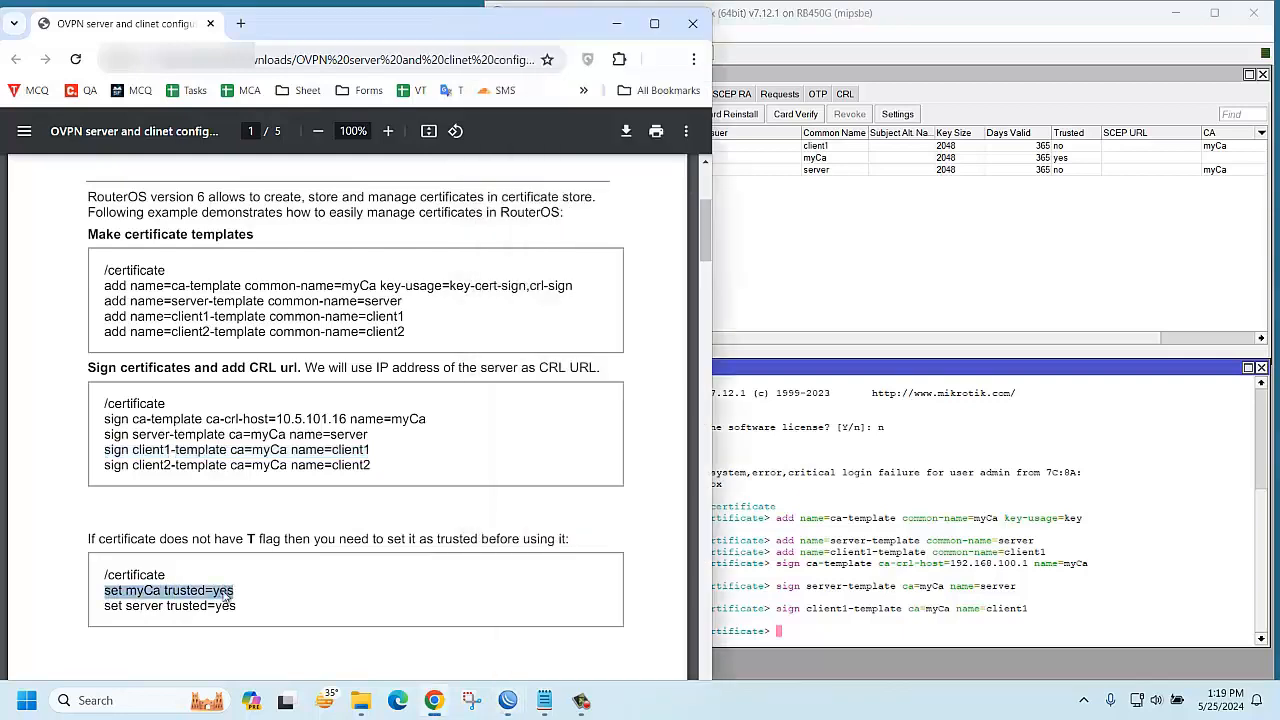
{"action": "right_click", "coordinate": [226, 595]}
{"action": "left_click", "coordinate": [246, 380]}
{"action": "left_click", "coordinate": [795, 631]}
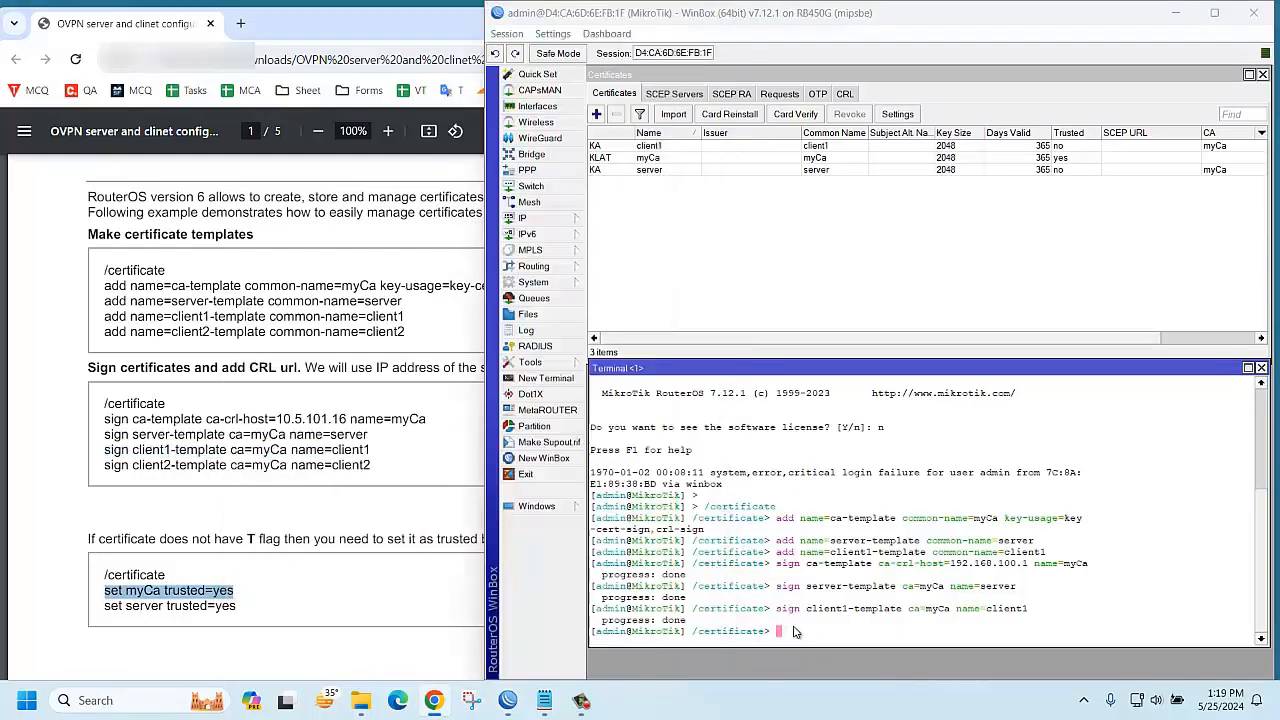
{"action": "right_click", "coordinate": [800, 630]}
{"action": "left_click", "coordinate": [834, 612]}
{"action": "key", "text": "Return"}
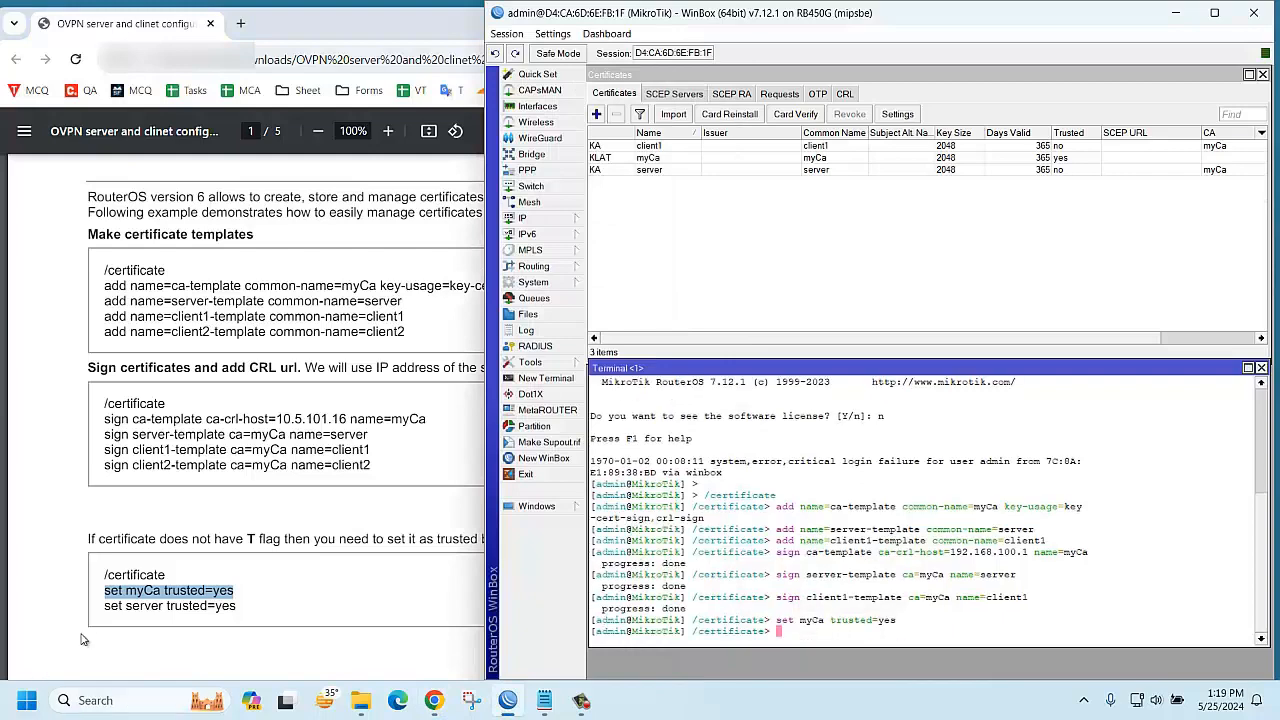
Copy 'set server trusted=yes' from the guide and run it to trust the server certificate
{"action": "left_click_drag", "start_coordinate": [106, 606], "coordinate": [236, 607]}
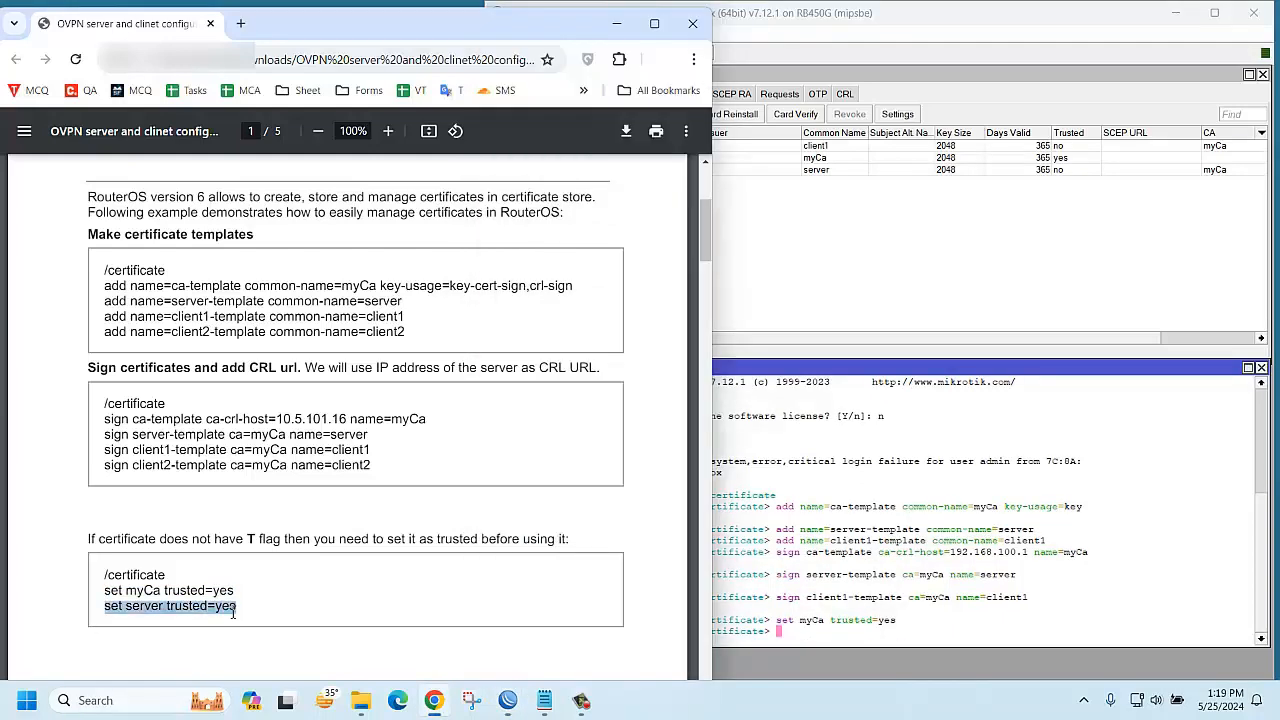
{"action": "right_click", "coordinate": [226, 607]}
{"action": "left_click", "coordinate": [262, 401]}
{"action": "right_click", "coordinate": [800, 638]}
{"action": "left_click", "coordinate": [838, 619]}
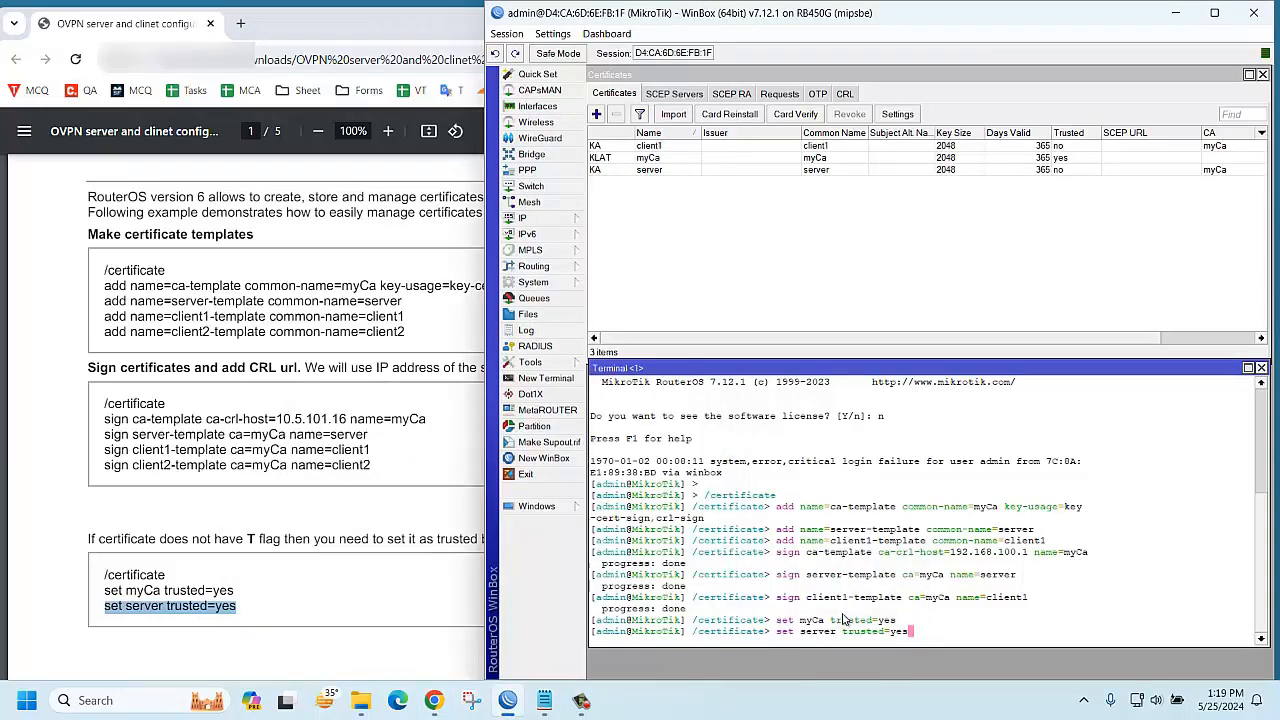
{"action": "key", "text": "Return"}
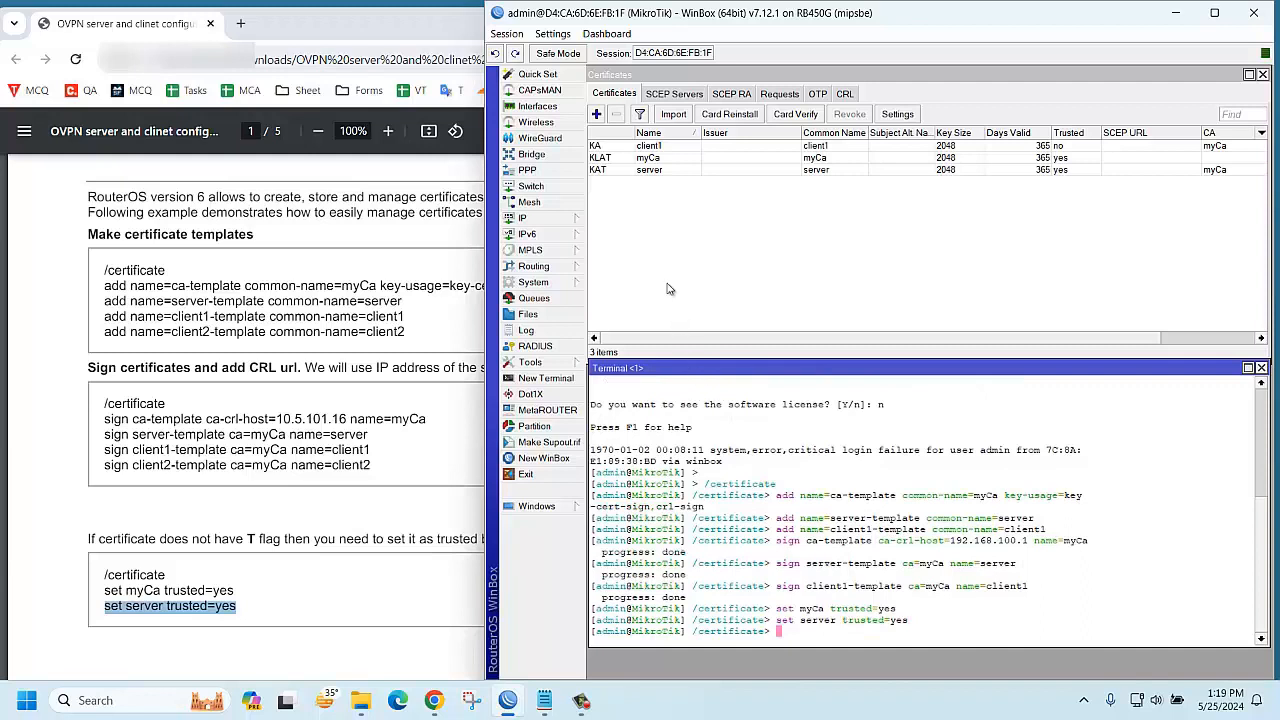
Type and run 'set client1 trusted=yes' to trust the client1 certificate
{"action": "type", "text": "set"}
{"action": "type", "text": " cli"}
{"action": "type", "text": "ent1 "}
{"action": "type", "text": "tur"}
{"action": "key", "text": "BackSpace"}
{"action": "key", "text": "BackSpace"}
{"action": "type", "text": "trusted=yes"}
{"action": "key", "text": "Return"}
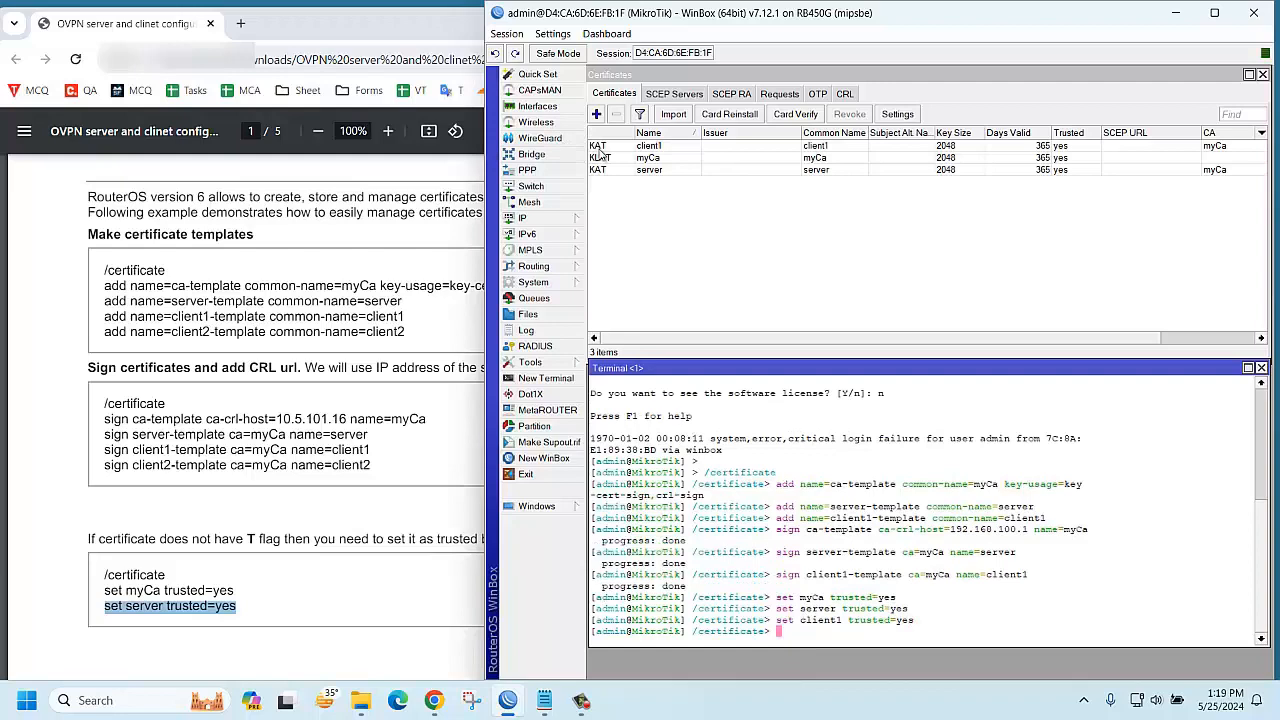
{"action": "left_click", "coordinate": [335, 561]}
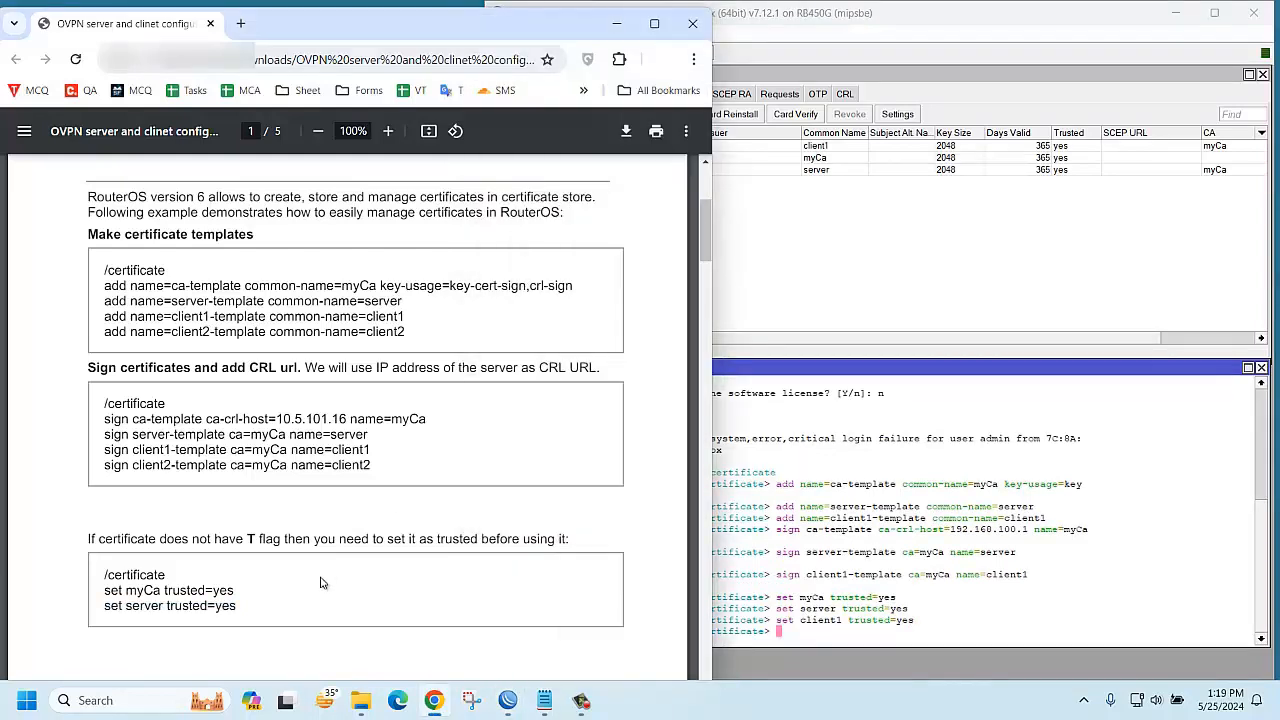
{"action": "scroll", "coordinate": [323, 580], "scroll_direction": "down", "scroll_amount": 5}
{"action": "scroll", "coordinate": [321, 583], "scroll_direction": "down", "scroll_amount": 2}
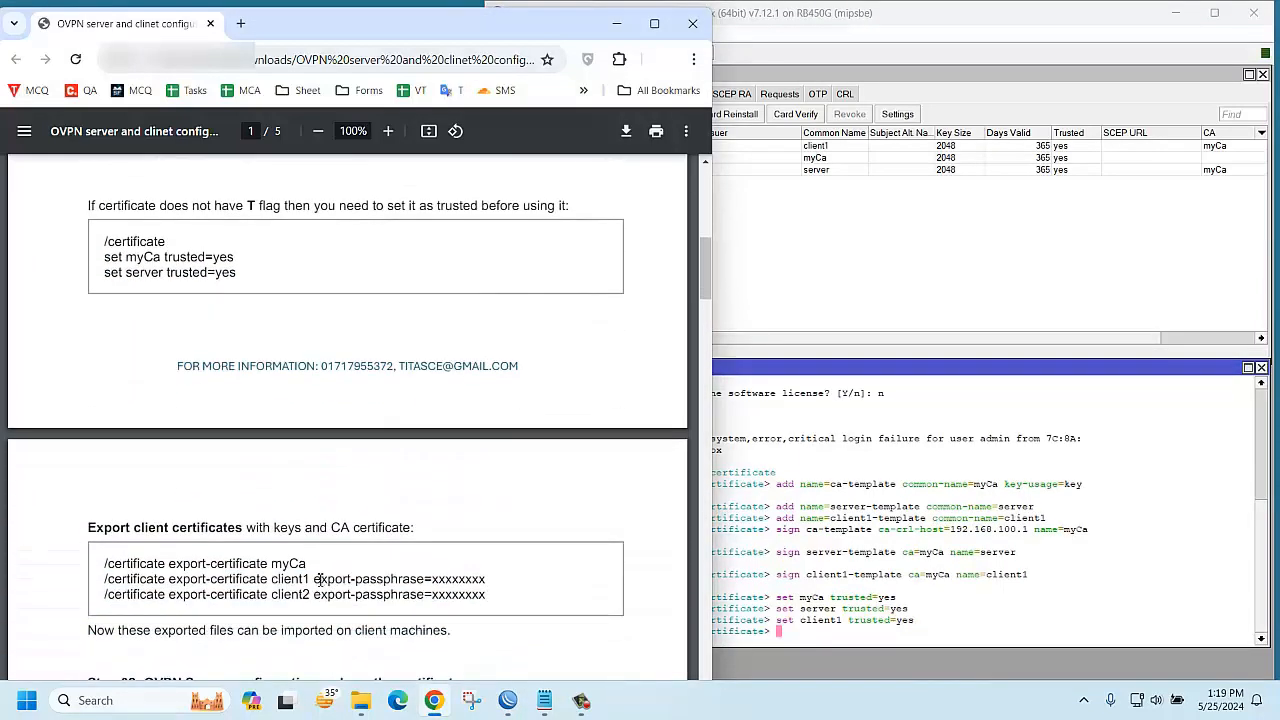
{"action": "left_click", "coordinate": [848, 20]}
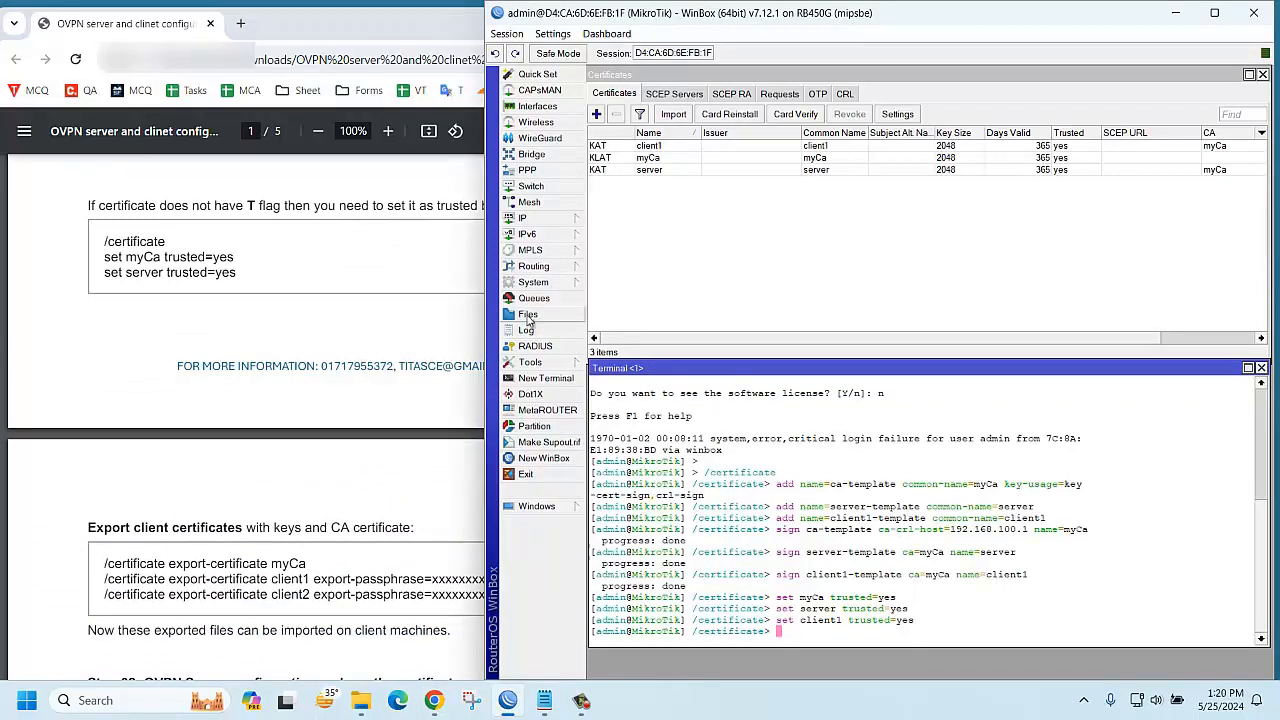
Open the router's File List and export the myCa certificate with 'export-certificate myCa'
{"action": "left_click", "coordinate": [528, 316]}
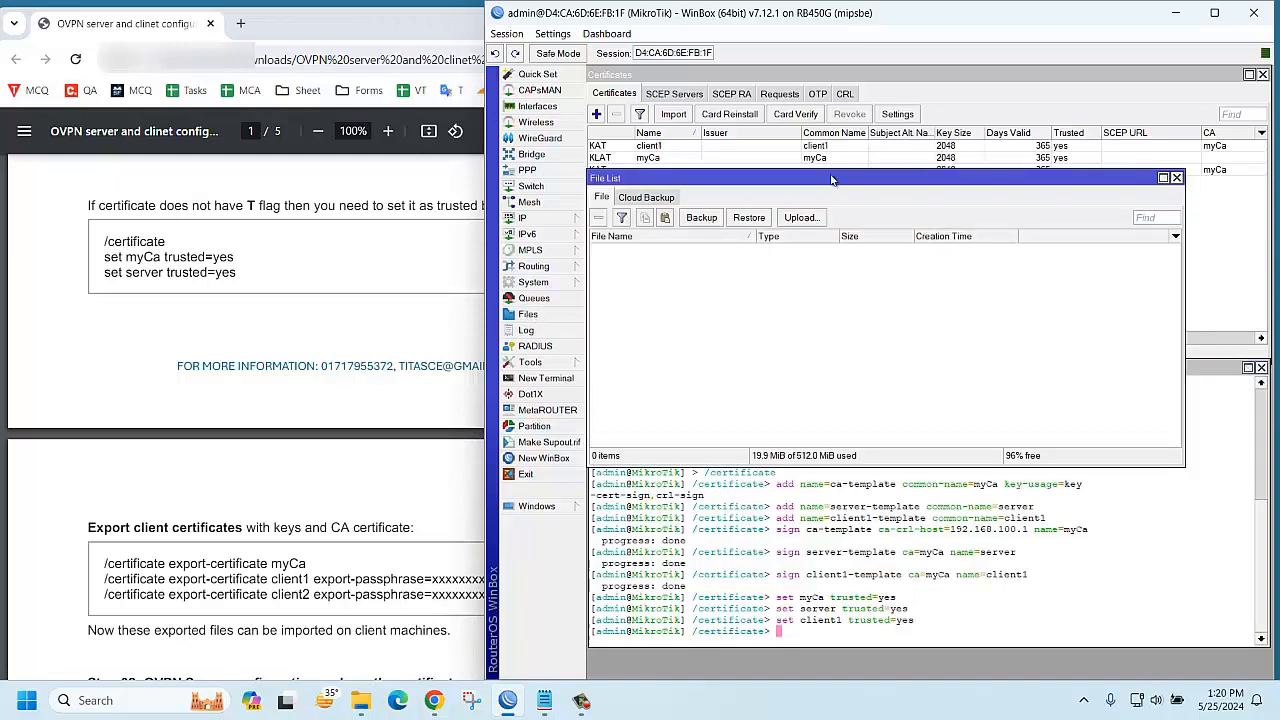
{"action": "left_click_drag", "start_coordinate": [831, 179], "coordinate": [878, 117]}
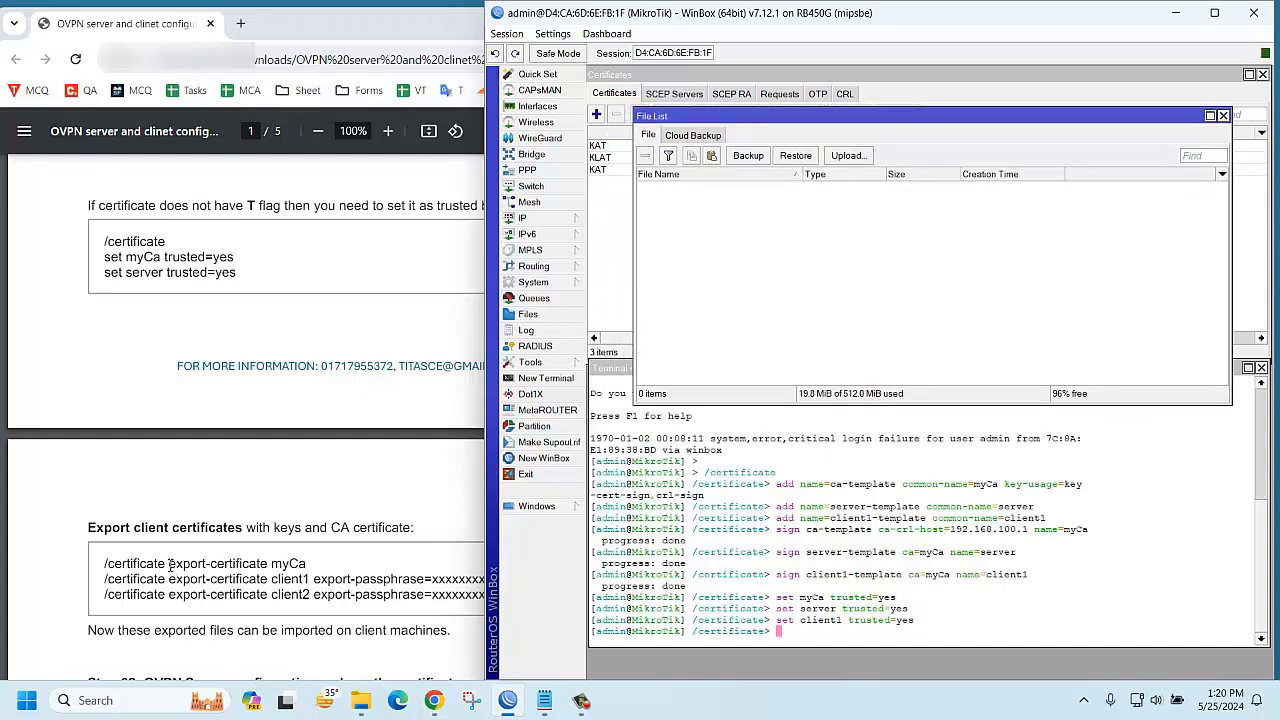
{"action": "mouse_move", "coordinate": [165, 565]}
{"action": "left_mouse_down"}
{"action": "mouse_move", "coordinate": [314, 566]}
{"action": "mouse_move", "coordinate": [176, 566]}
{"action": "left_mouse_up"}
{"action": "left_click", "coordinate": [319, 567]}
{"action": "right_click", "coordinate": [176, 567]}
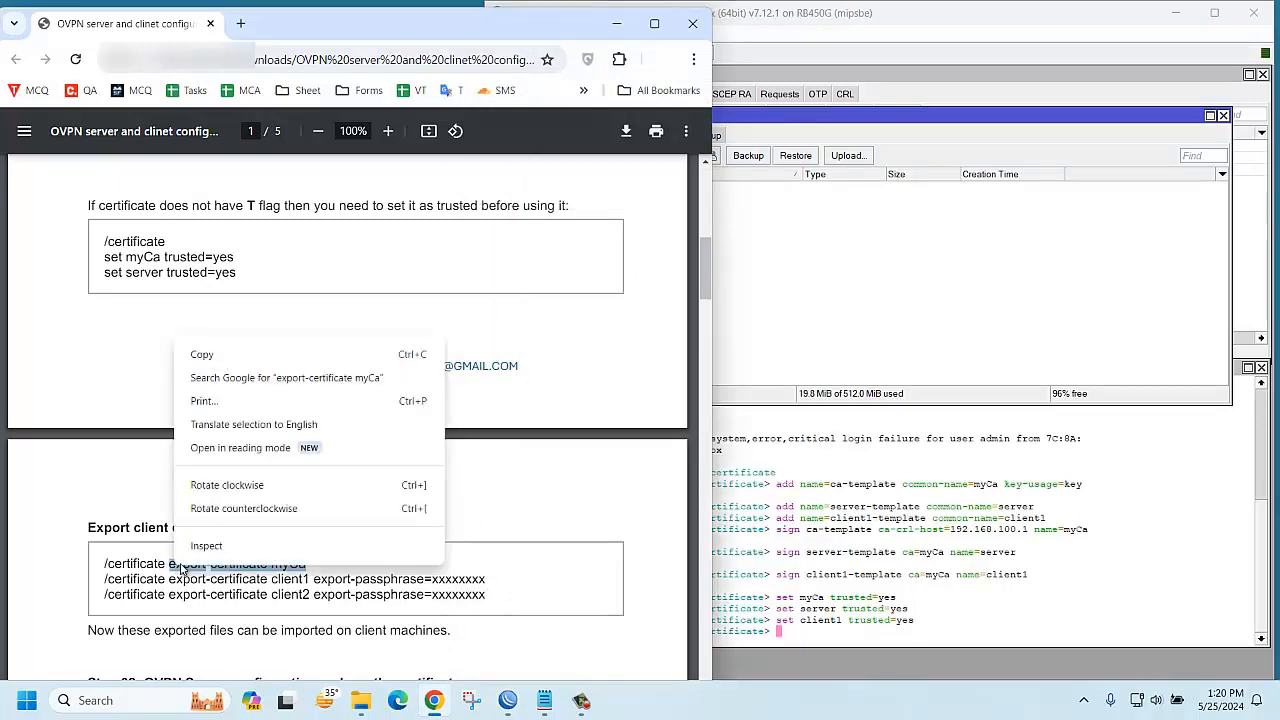
{"action": "left_click", "coordinate": [200, 355]}
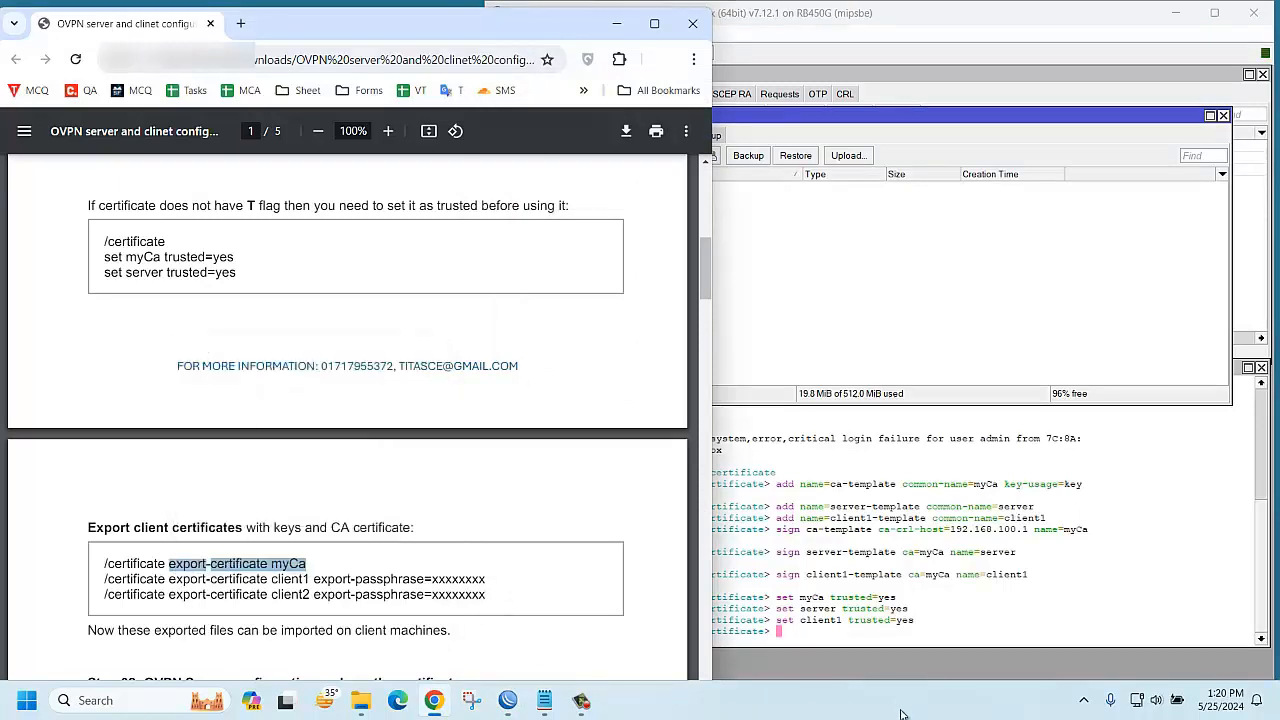
{"action": "right_click", "coordinate": [808, 628]}
{"action": "left_click", "coordinate": [848, 617]}
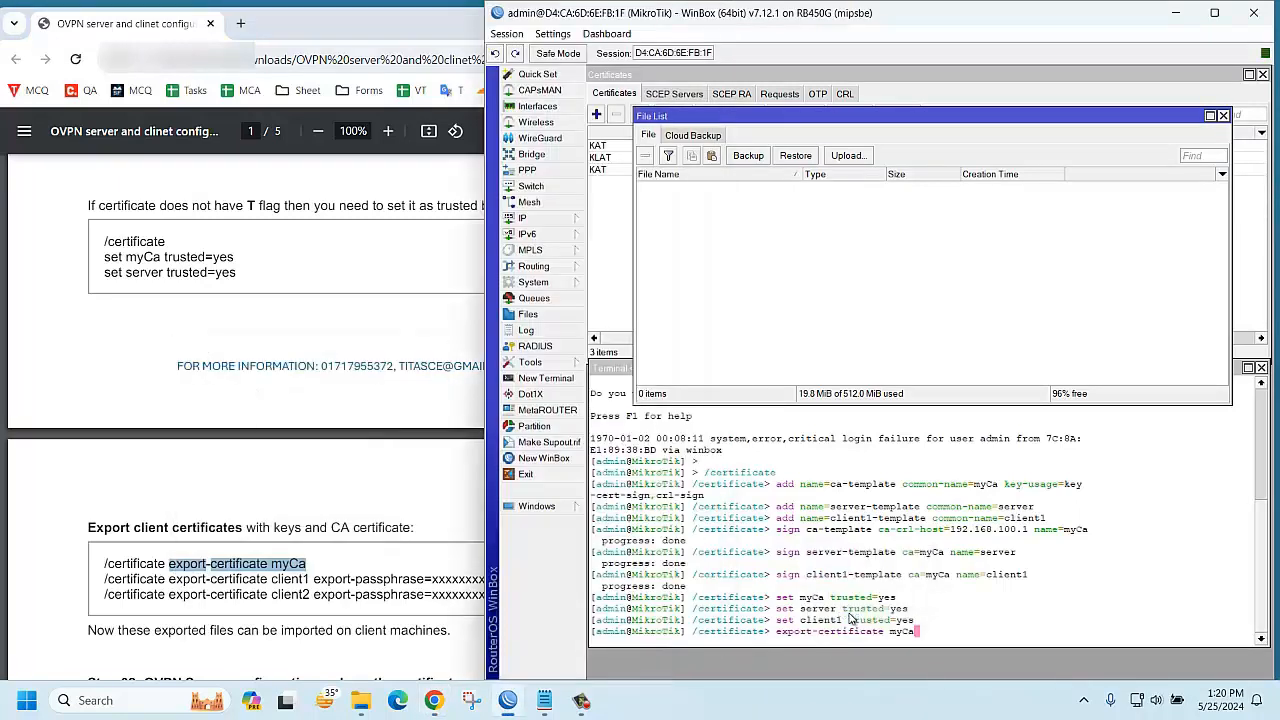
{"action": "left_click", "coordinate": [966, 642]}
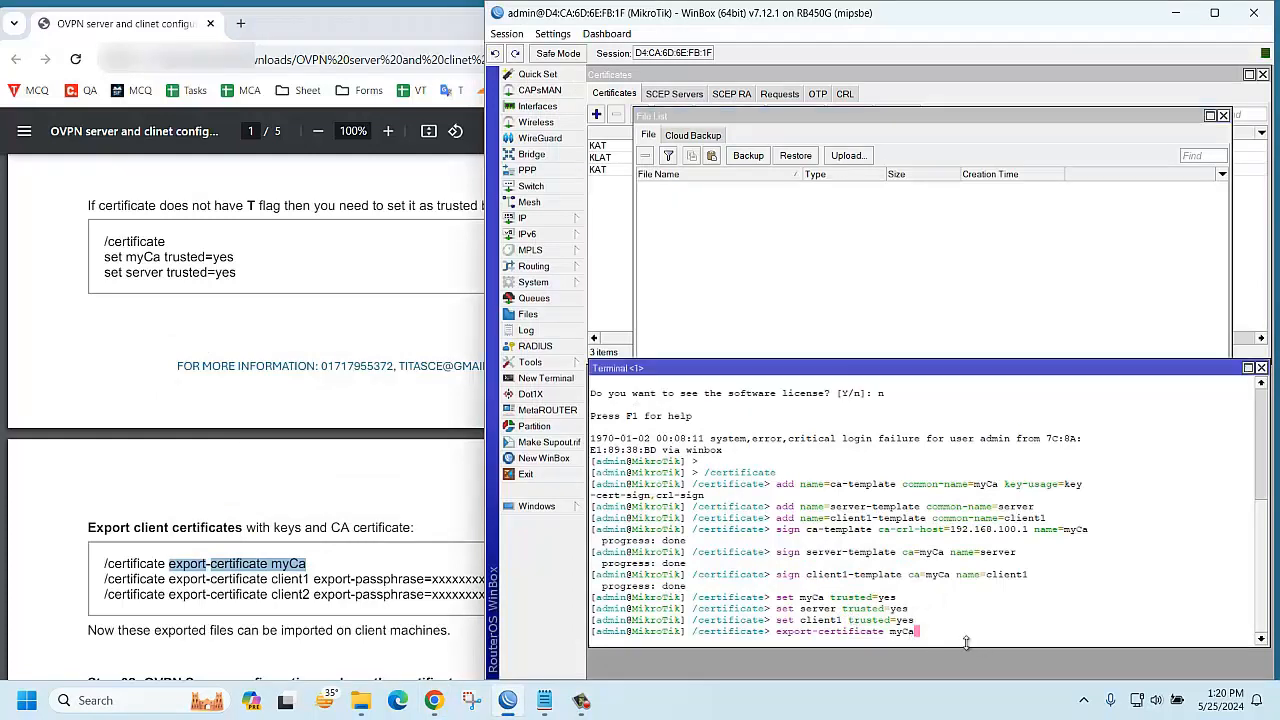
{"action": "key", "text": "Return"}
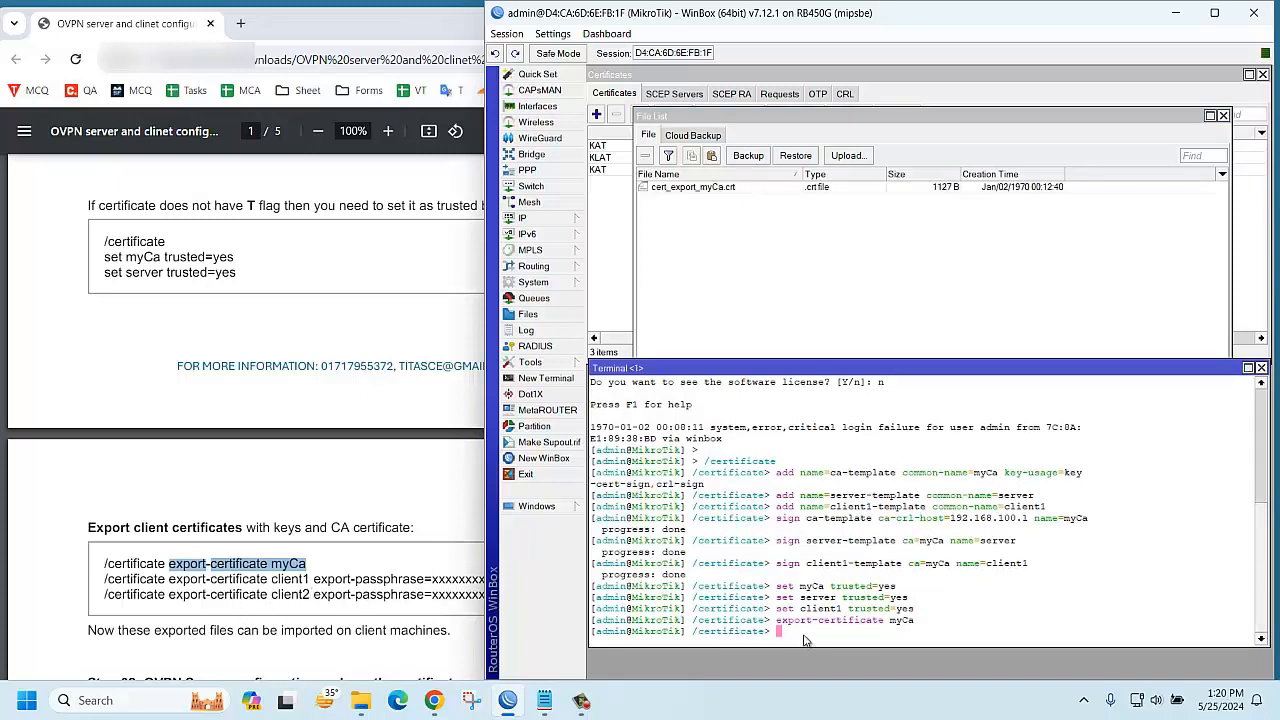
Export the client1 certificate and key, protected by an export passphrase
{"action": "type", "text": "port-c"}
{"action": "key", "text": "BackSpace"}
{"action": "key", "text": "BackSpace"}
{"action": "type", "text": "-c"}
{"action": "key", "text": "Tab"}
{"action": "type", "text": "client1 exp"}
{"action": "key", "text": "Tab"}
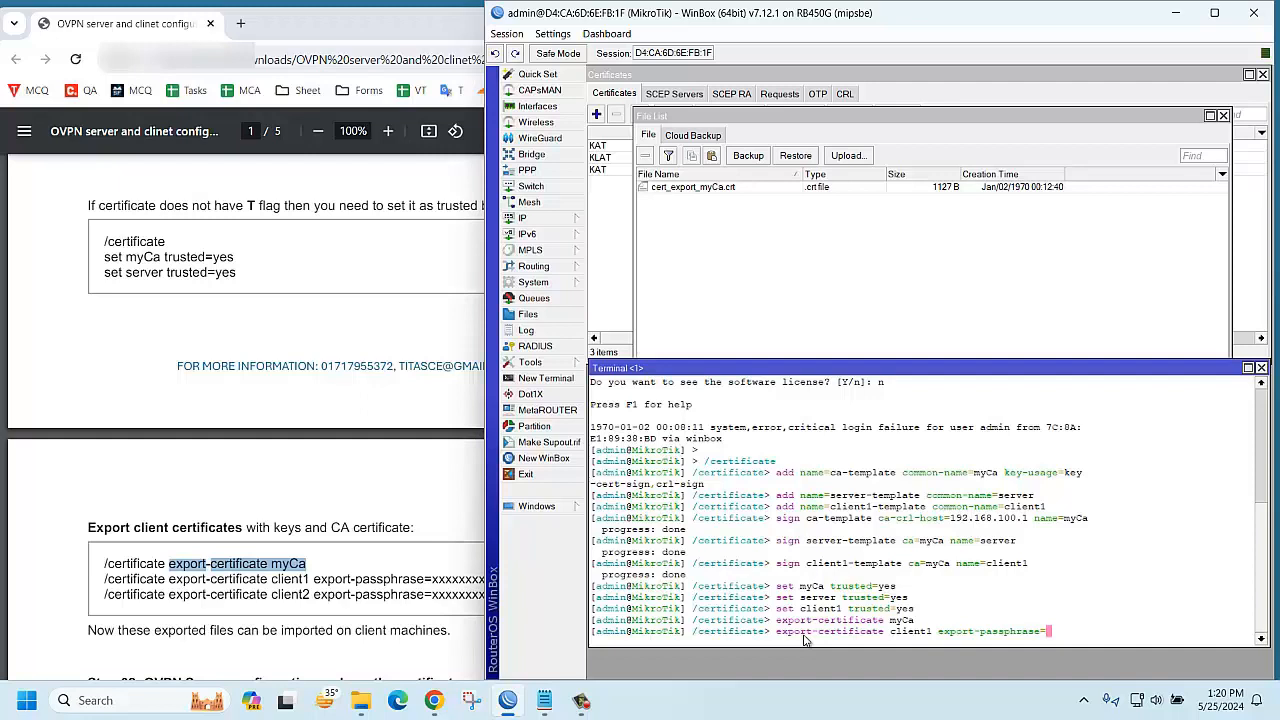
{"action": "type", "text": "12345678"}
{"action": "key", "text": "Return"}
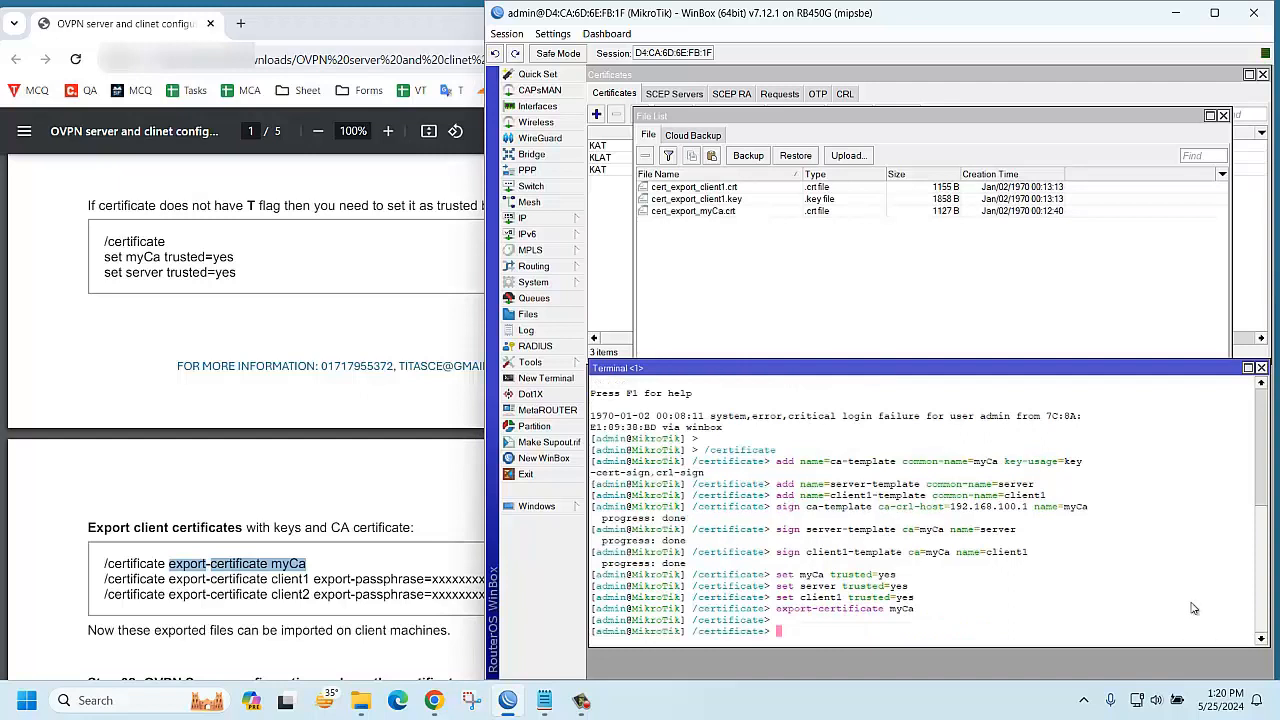
Minimize the guide, then create a New folder on the desktop and open it
{"action": "left_click", "coordinate": [724, 212]}
{"action": "left_click", "coordinate": [402, 30]}
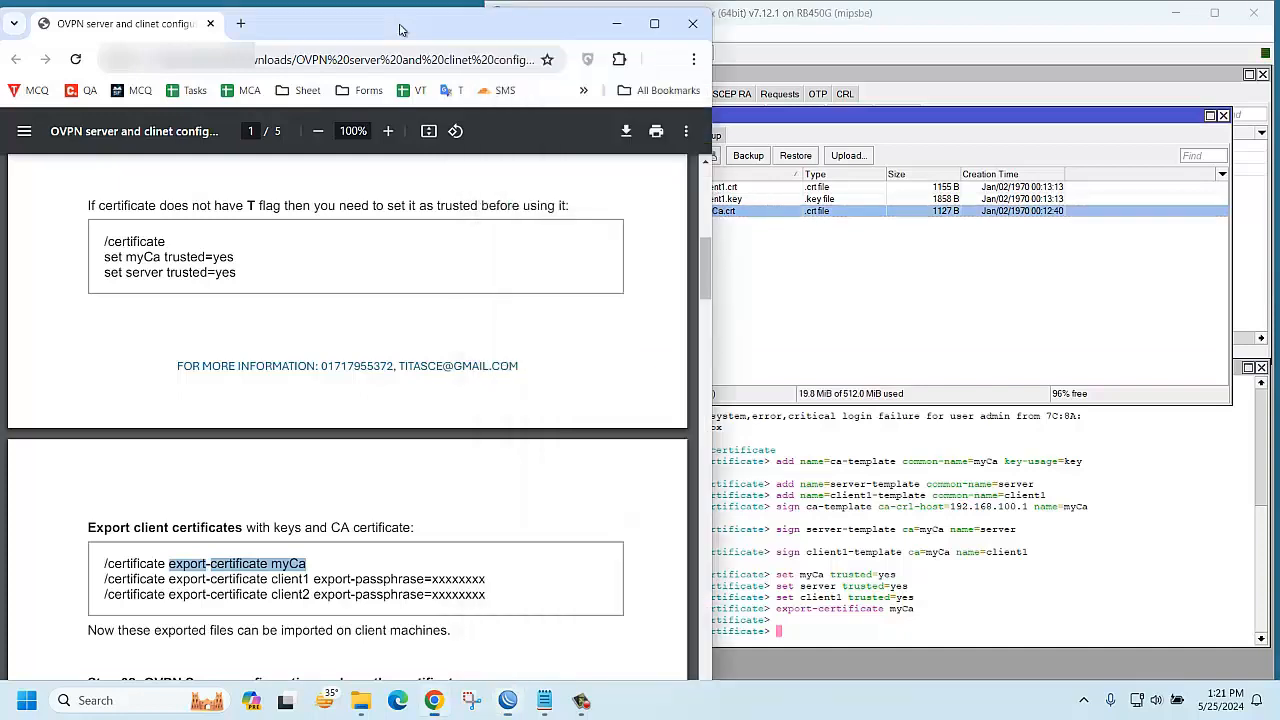
{"action": "left_click", "coordinate": [616, 23]}
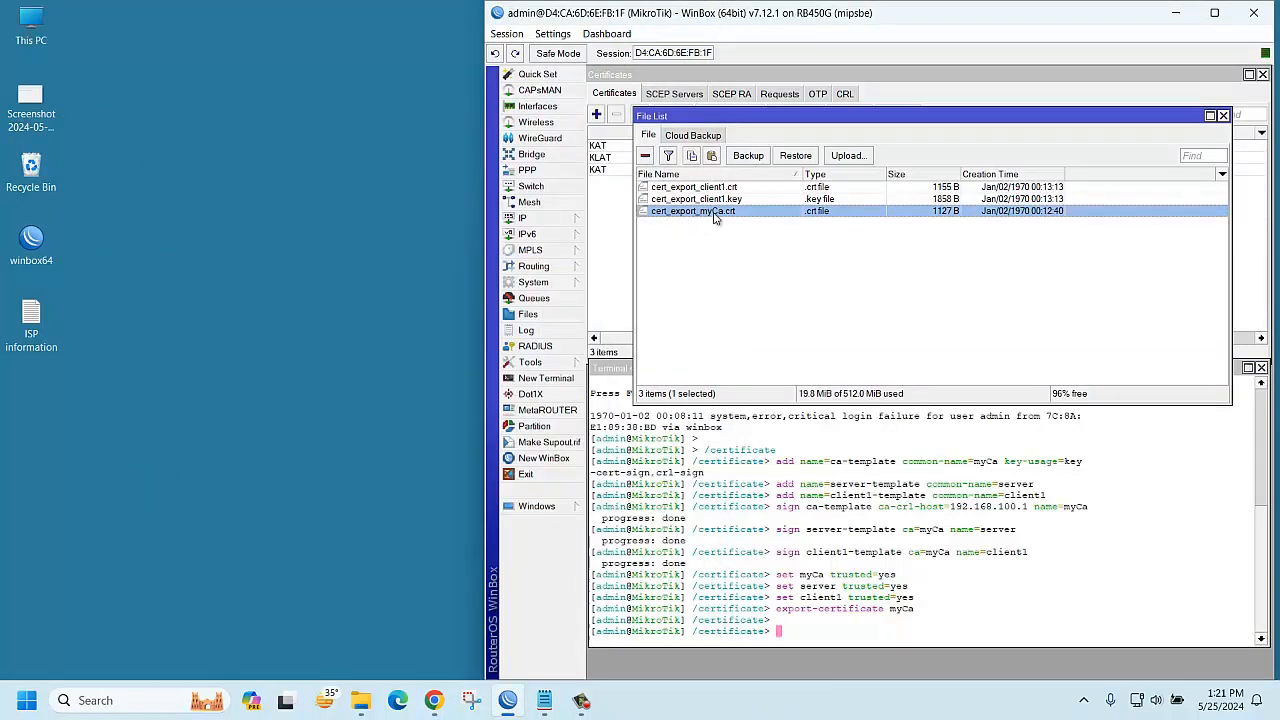
{"action": "right_click", "coordinate": [95, 432]}
{"action": "mouse_move", "coordinate": [199, 324]}
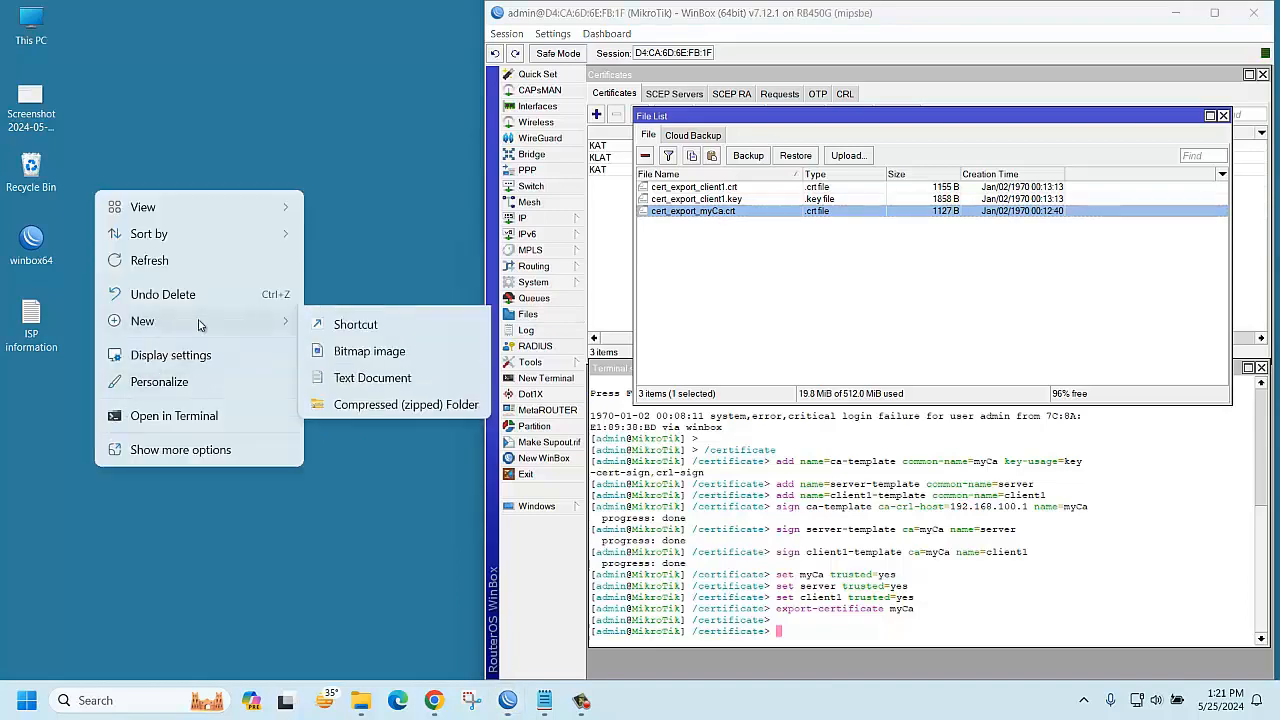
{"action": "left_click", "coordinate": [352, 324]}
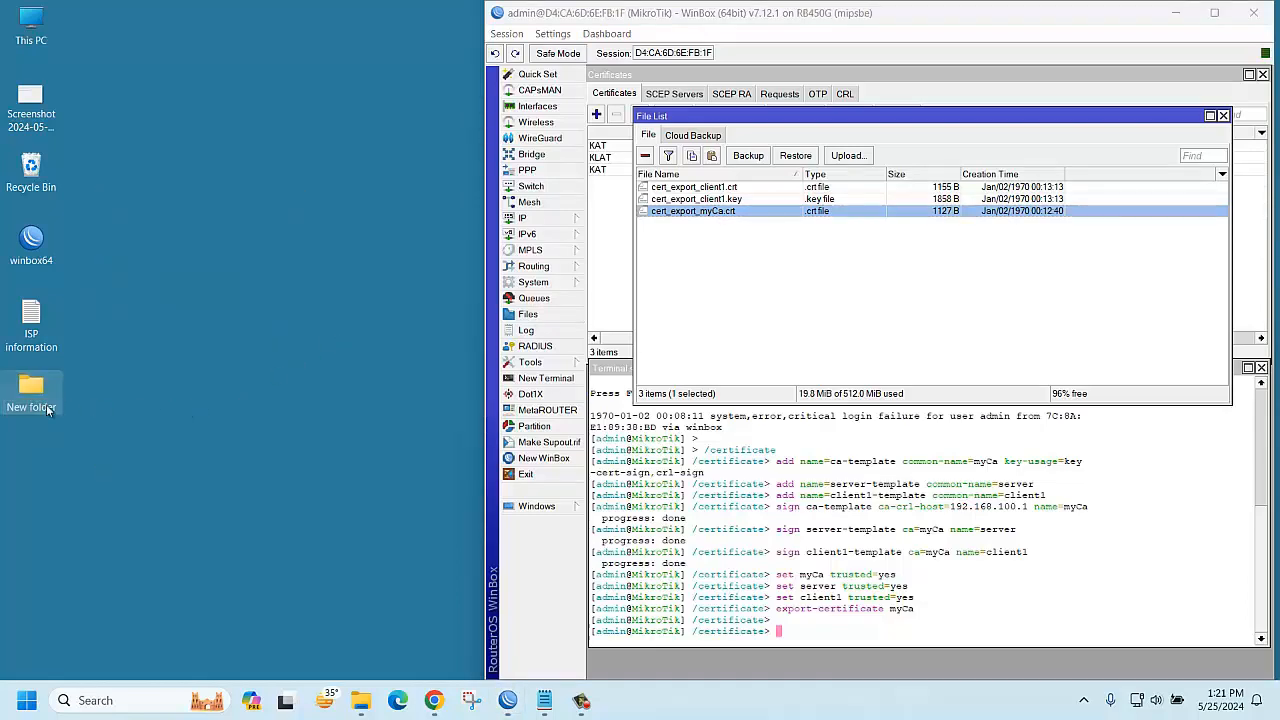
{"action": "double_click", "coordinate": [46, 404]}
Copy all three exported certificate files from File List into New folder
{"action": "left_click", "coordinate": [1214, 12]}
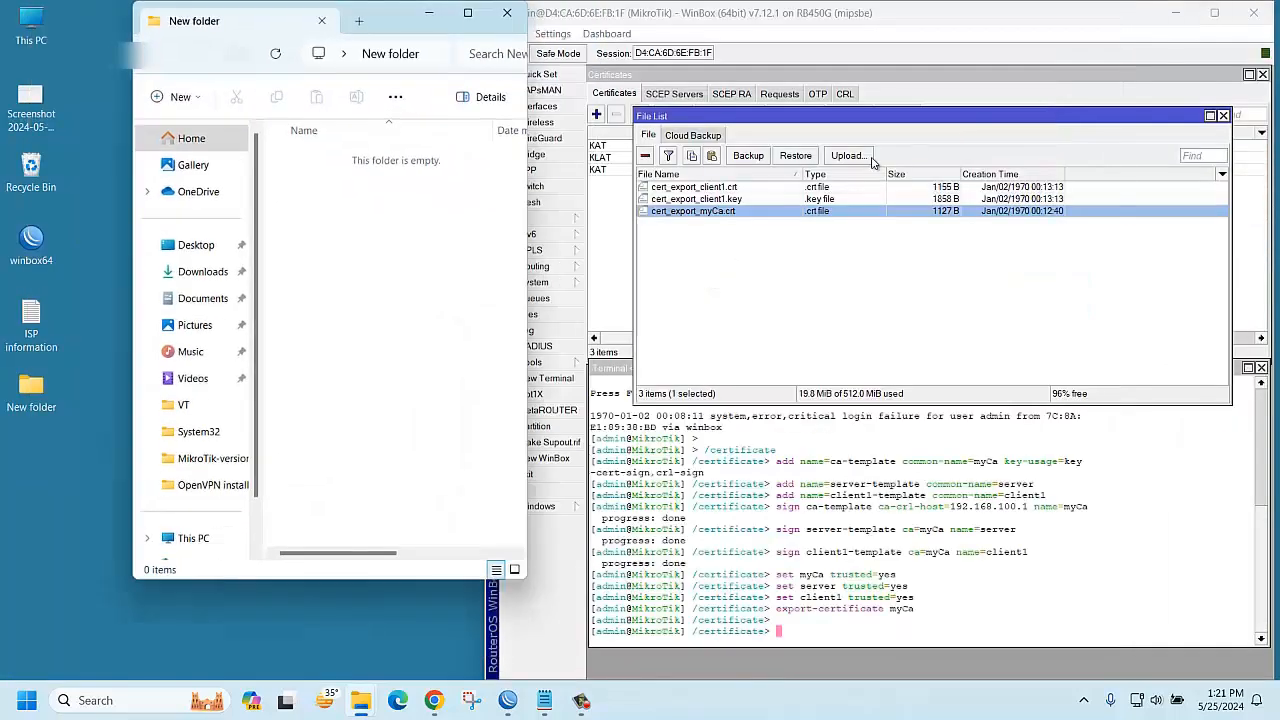
{"action": "left_click", "coordinate": [717, 200]}
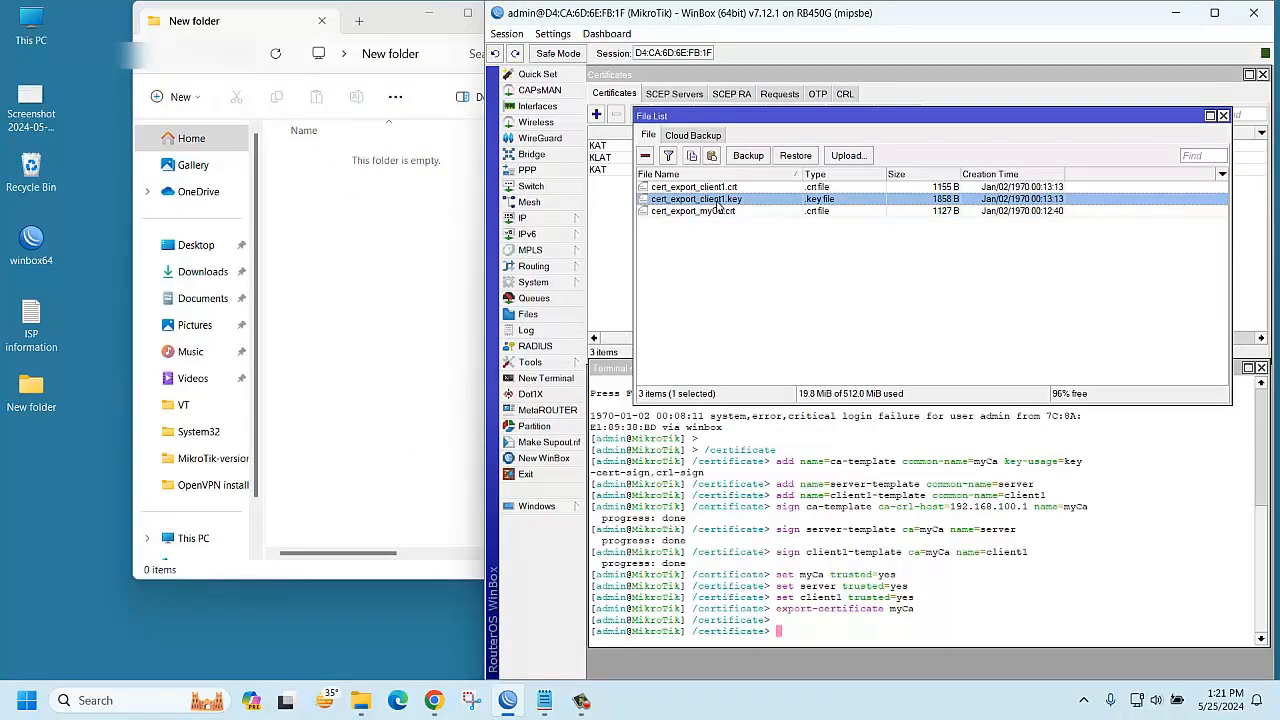
{"action": "key", "text": "ctrl+a"}
{"action": "left_click_drag", "start_coordinate": [715, 214], "coordinate": [410, 261]}
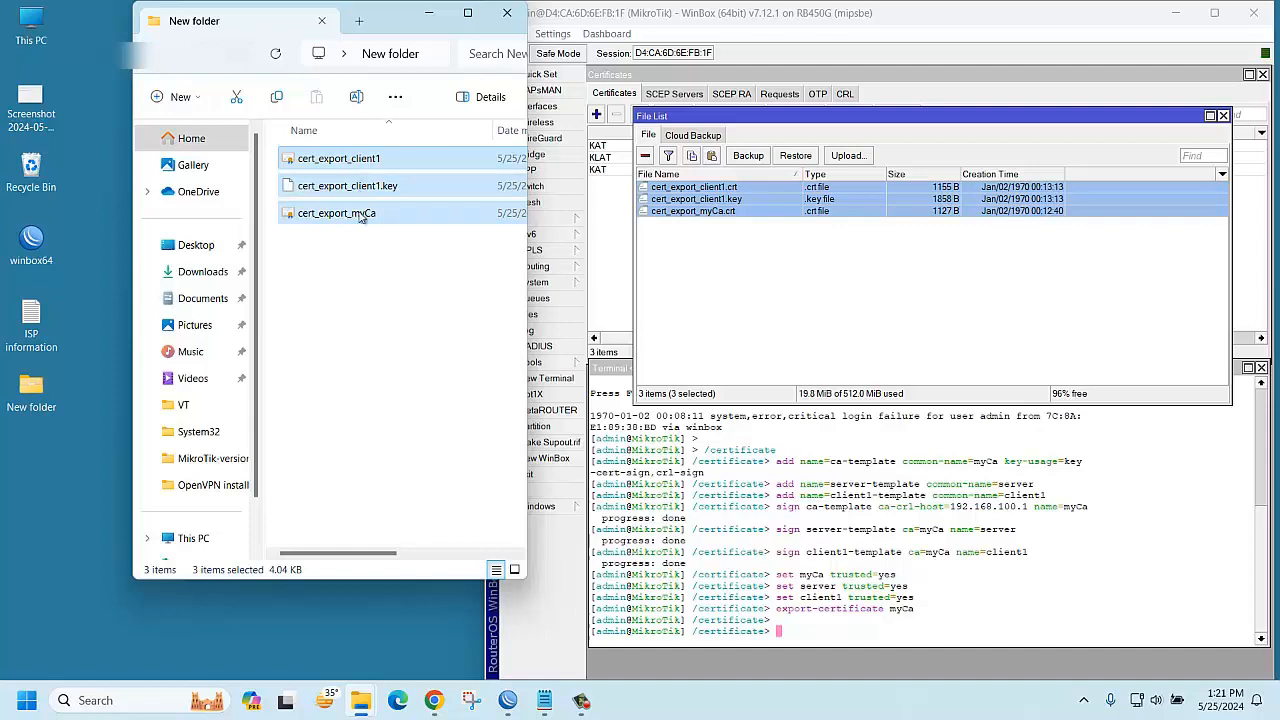
{"action": "left_click", "coordinate": [433, 700]}
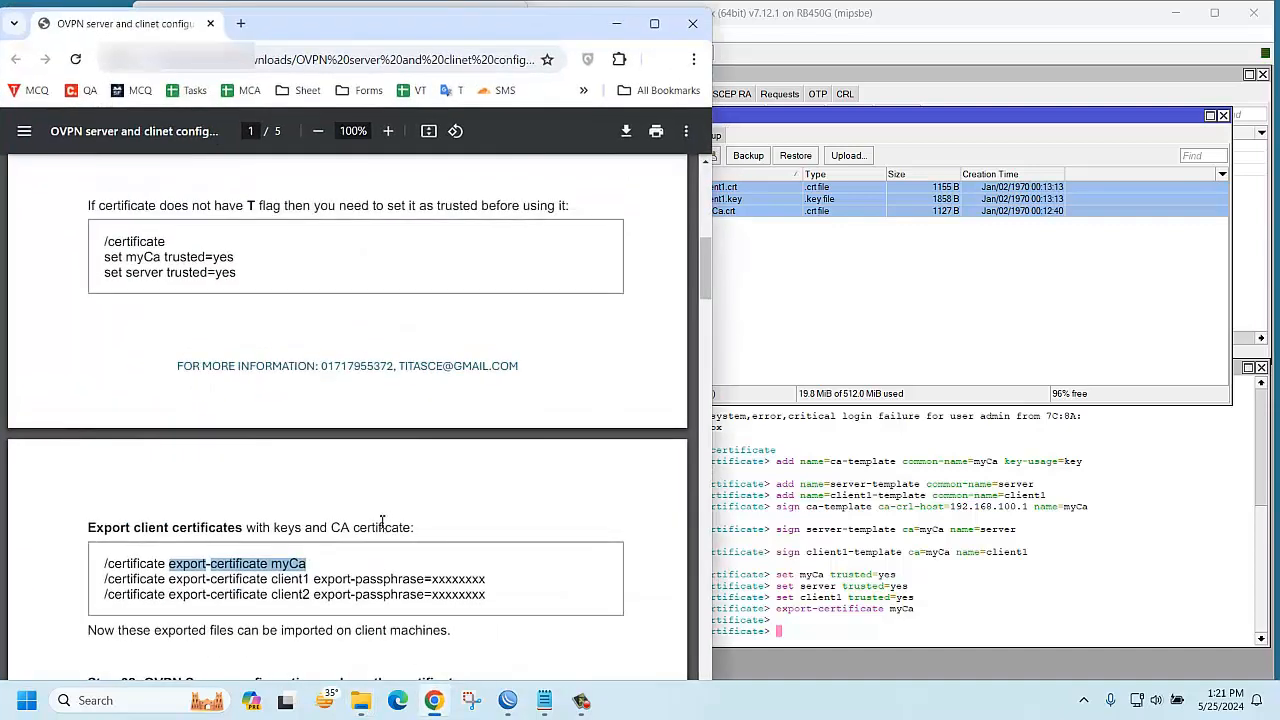
Close the File List and Certificates windows and move the terminal to the top
{"action": "scroll", "coordinate": [378, 530], "scroll_direction": "down", "scroll_amount": 1}
{"action": "scroll", "coordinate": [378, 530], "scroll_direction": "down", "scroll_amount": 1}
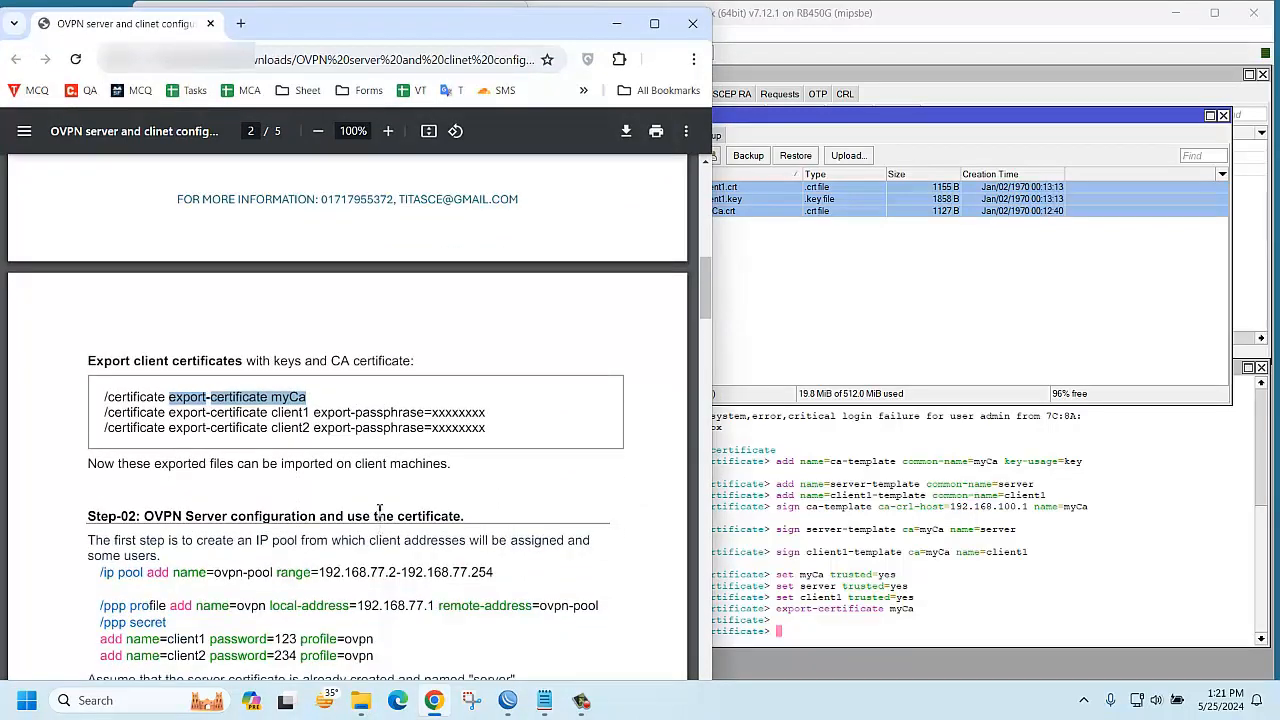
{"action": "left_click", "coordinate": [1224, 116]}
{"action": "left_click", "coordinate": [1224, 116]}
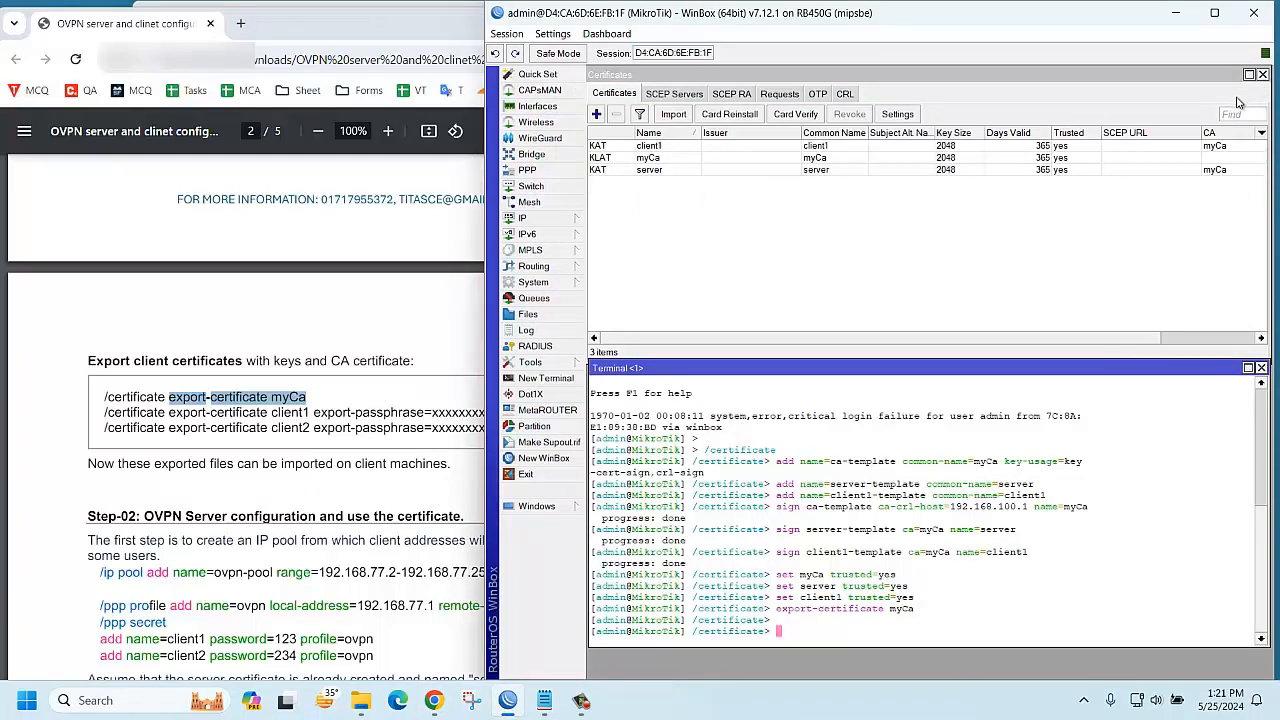
{"action": "left_click", "coordinate": [1262, 75]}
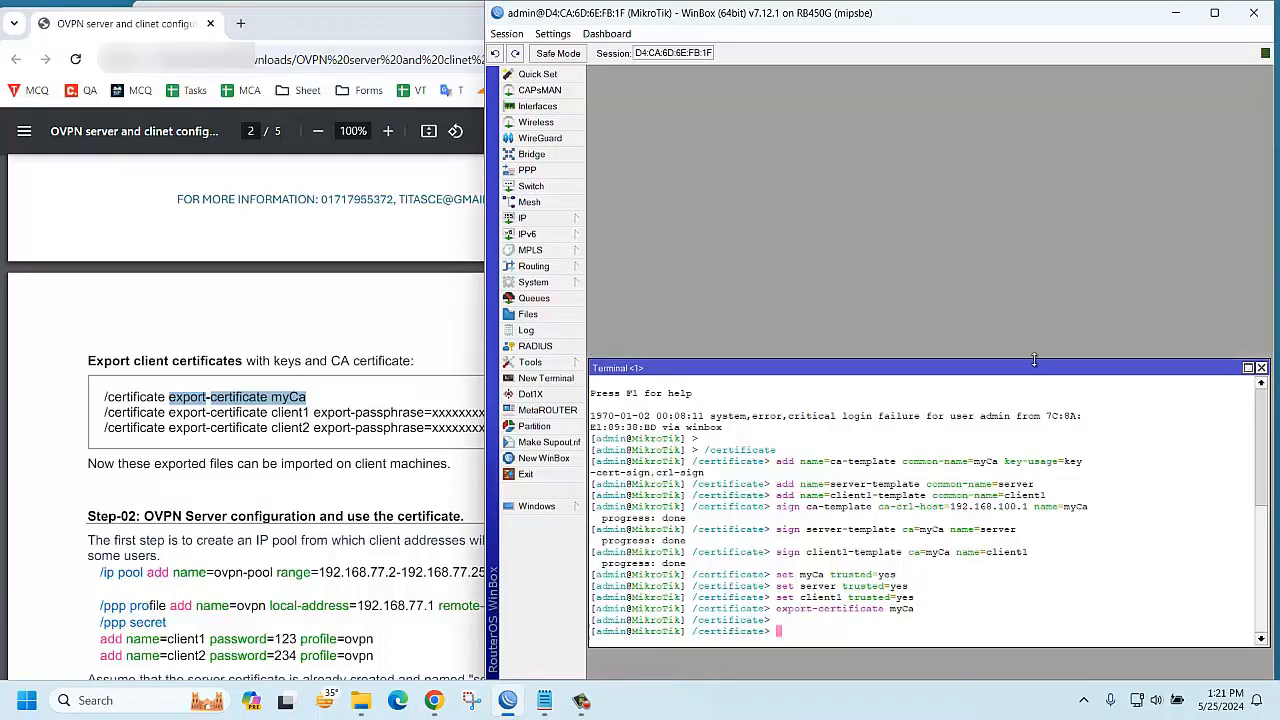
{"action": "left_click_drag", "start_coordinate": [1030, 372], "coordinate": [1019, 92]}
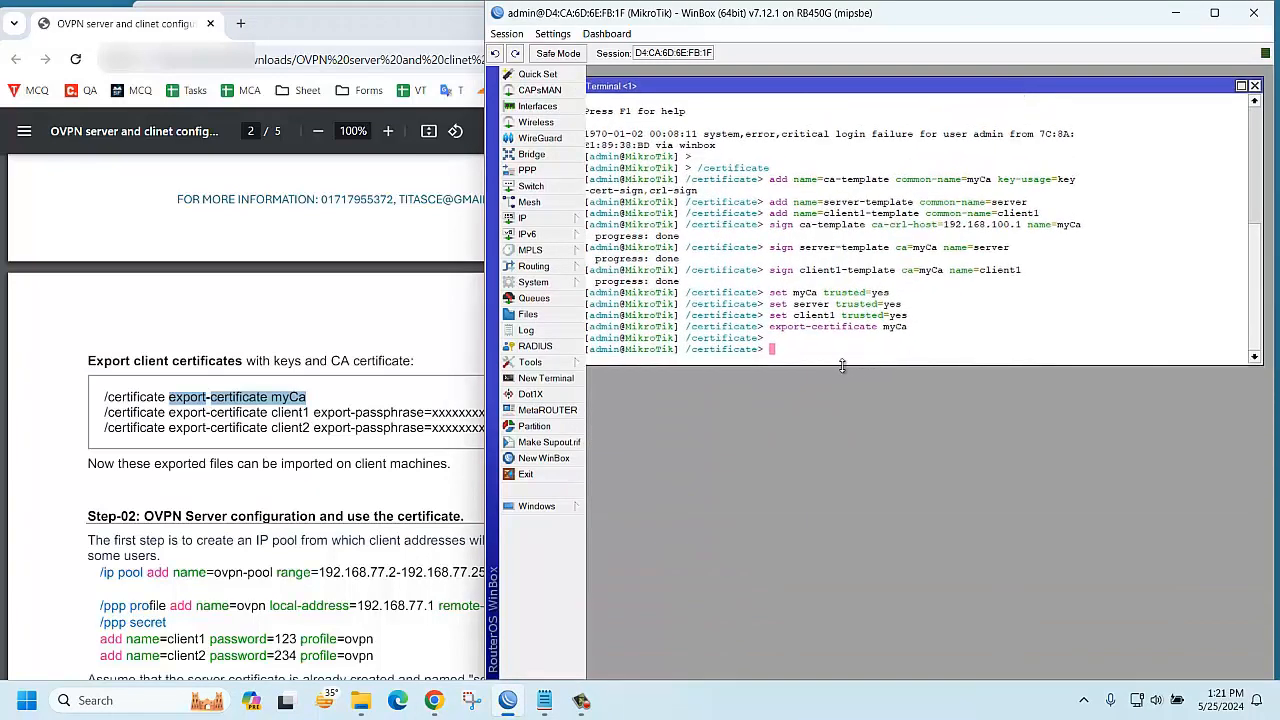
Run '..' in the terminal to leave /certificate for the root prompt
{"action": "type", "text": ".."}
{"action": "key", "text": "Return"}
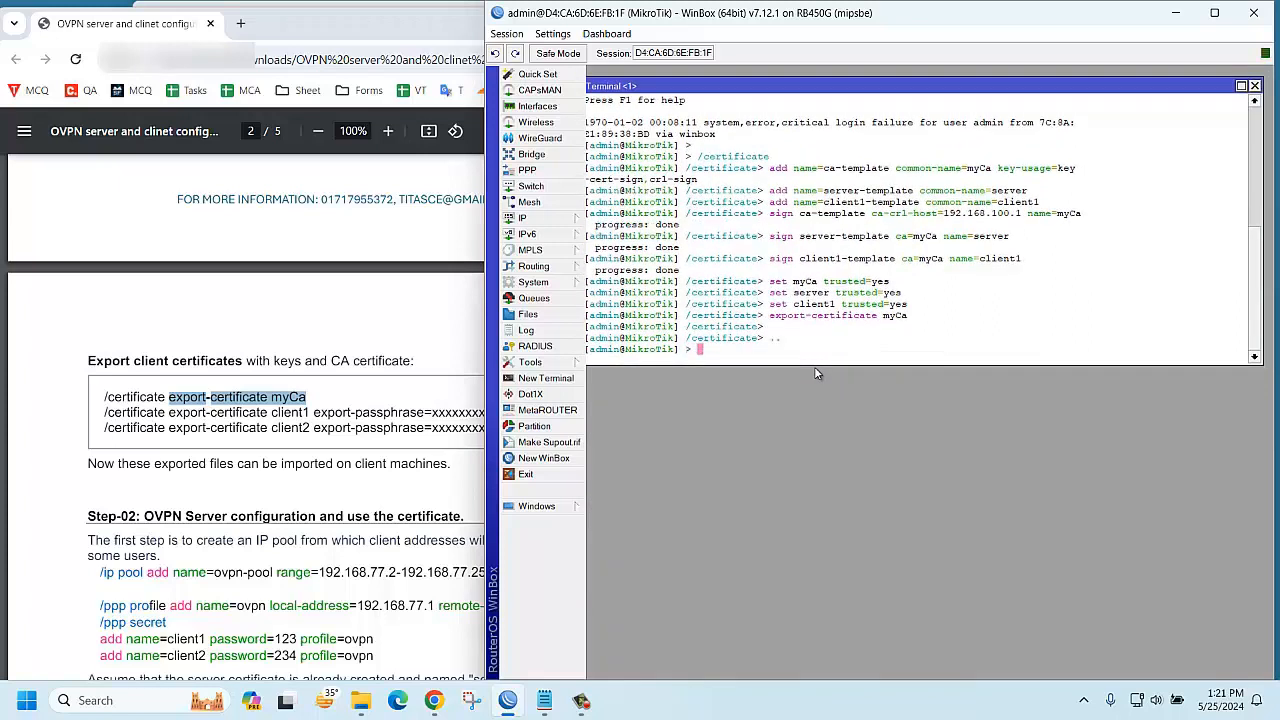
{"action": "left_click", "coordinate": [296, 535]}
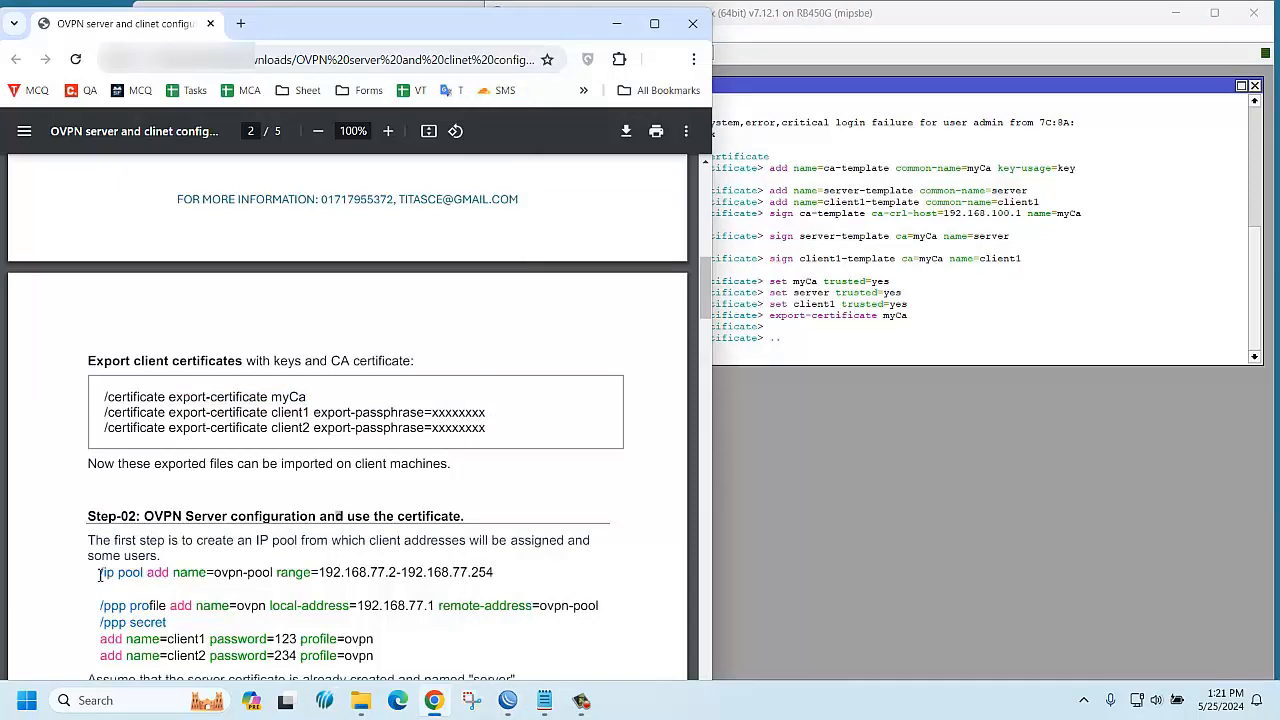
{"action": "left_click_drag", "start_coordinate": [99, 572], "coordinate": [495, 587]}
Add IP pool ovpn-pool with range 192.168.77.2-192.168.77.100, editing the range end to 100
{"action": "right_click", "coordinate": [449, 570]}
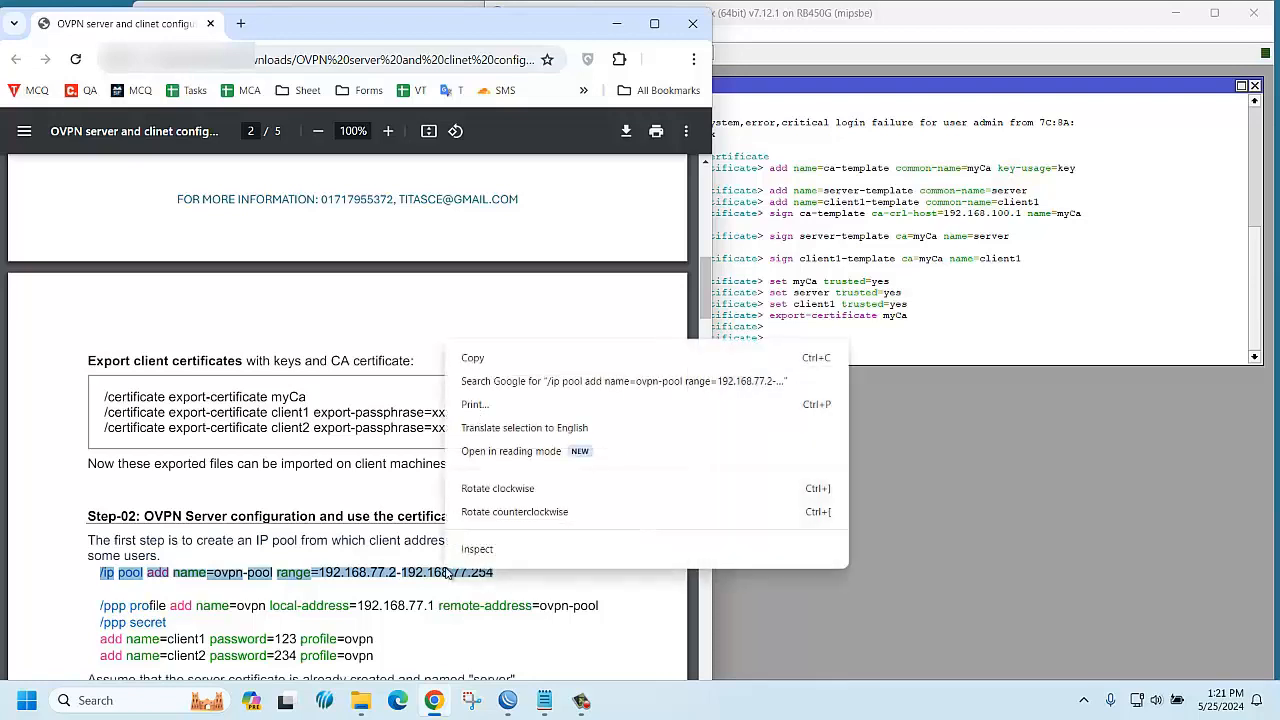
{"action": "left_click", "coordinate": [560, 360]}
{"action": "left_click", "coordinate": [840, 345]}
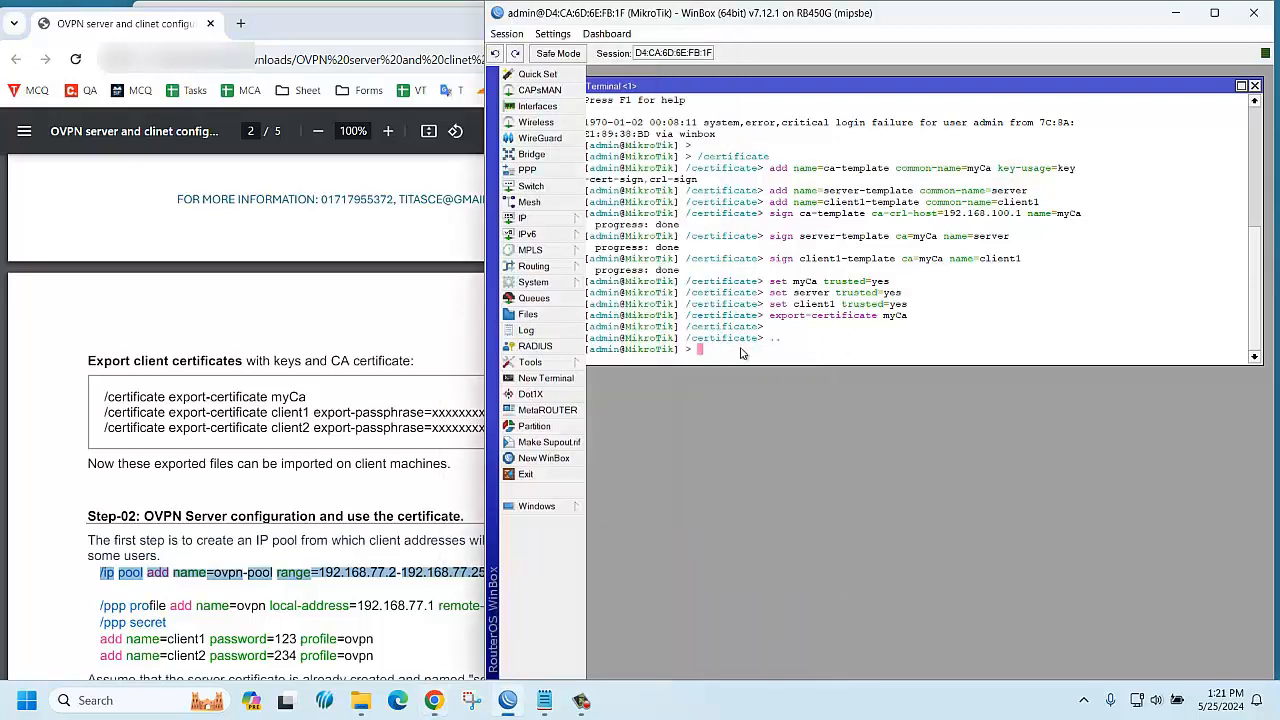
{"action": "right_click", "coordinate": [770, 352]}
{"action": "left_click", "coordinate": [778, 418]}
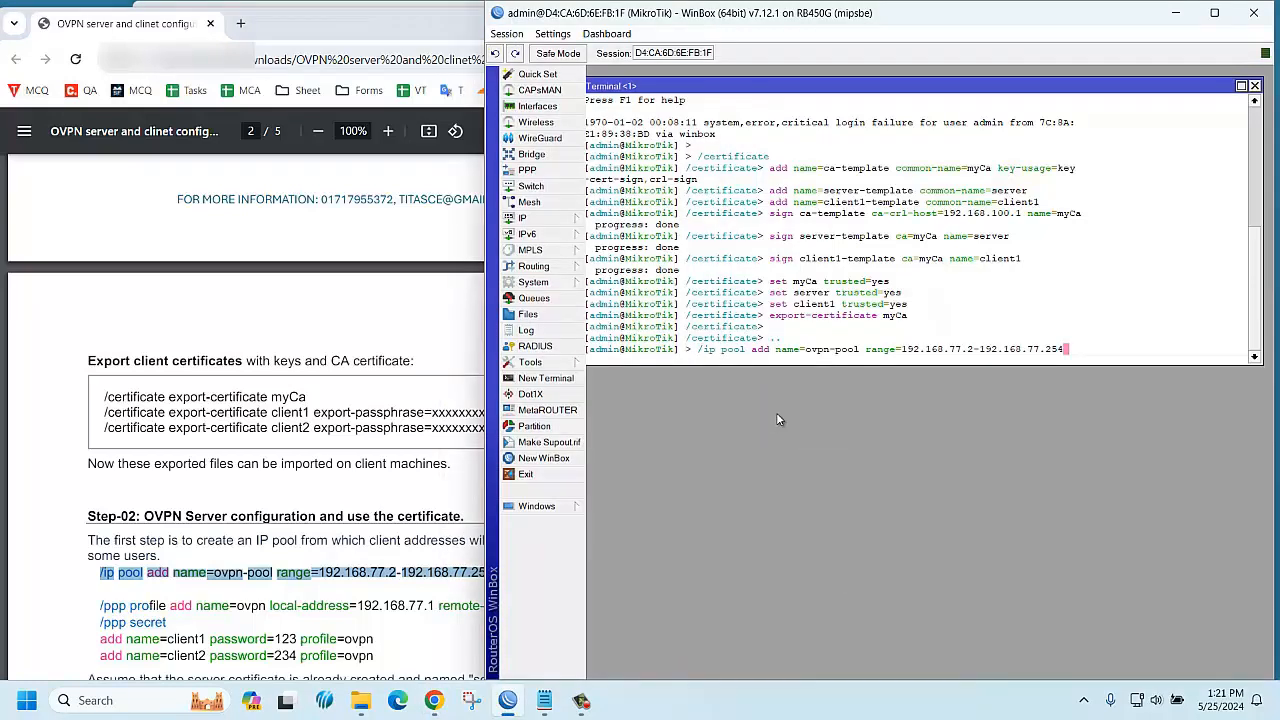
{"action": "key", "text": "BackSpace"}
{"action": "key", "text": "BackSpace"}
{"action": "key", "text": "BackSpace"}
{"action": "type", "text": "100"}
{"action": "key", "text": "Return"}
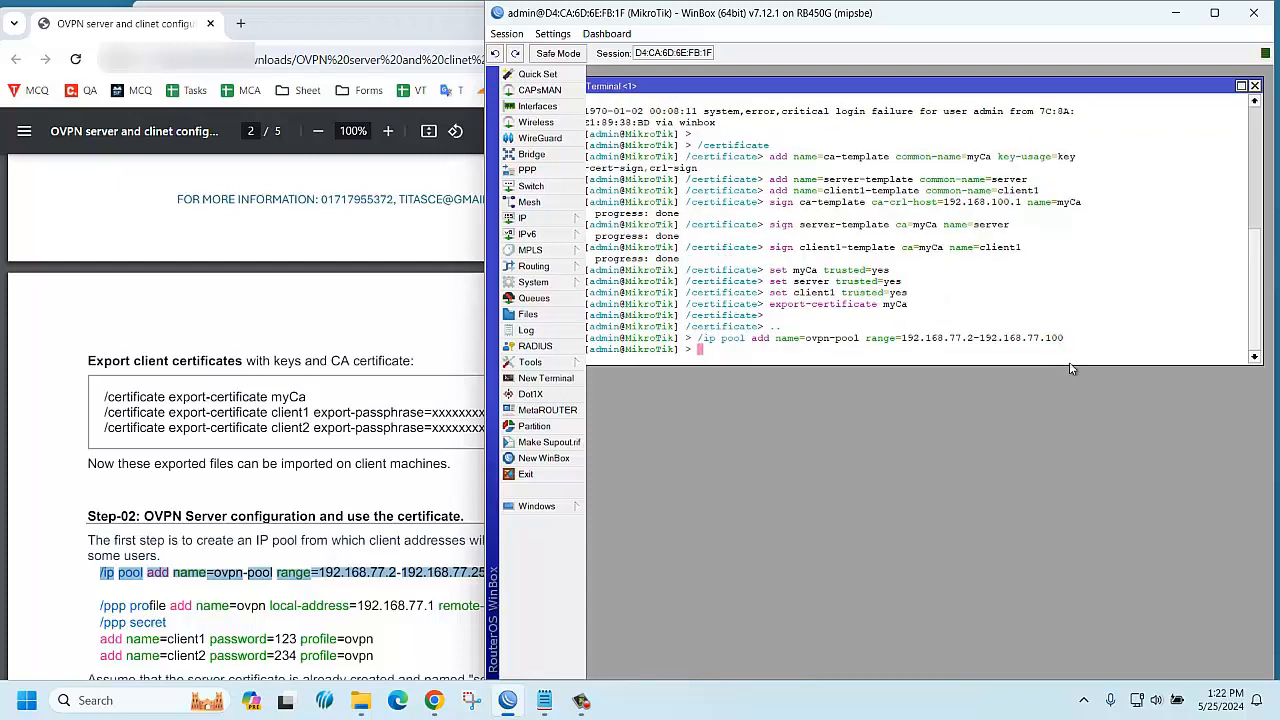
Add PPP profile ovpn with local address 192.168.77.1 and remote address ovpn-pool
{"action": "left_click", "coordinate": [222, 605]}
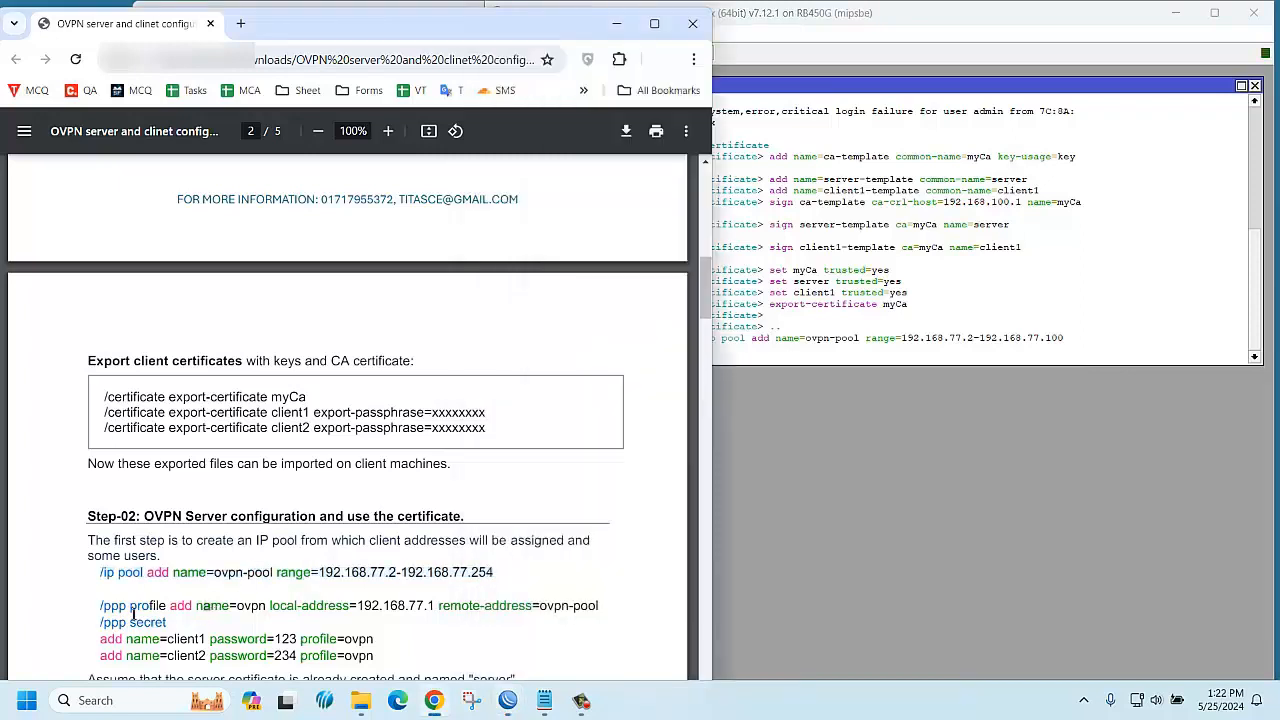
{"action": "left_click_drag", "start_coordinate": [101, 606], "coordinate": [609, 606]}
{"action": "right_click", "coordinate": [577, 606]}
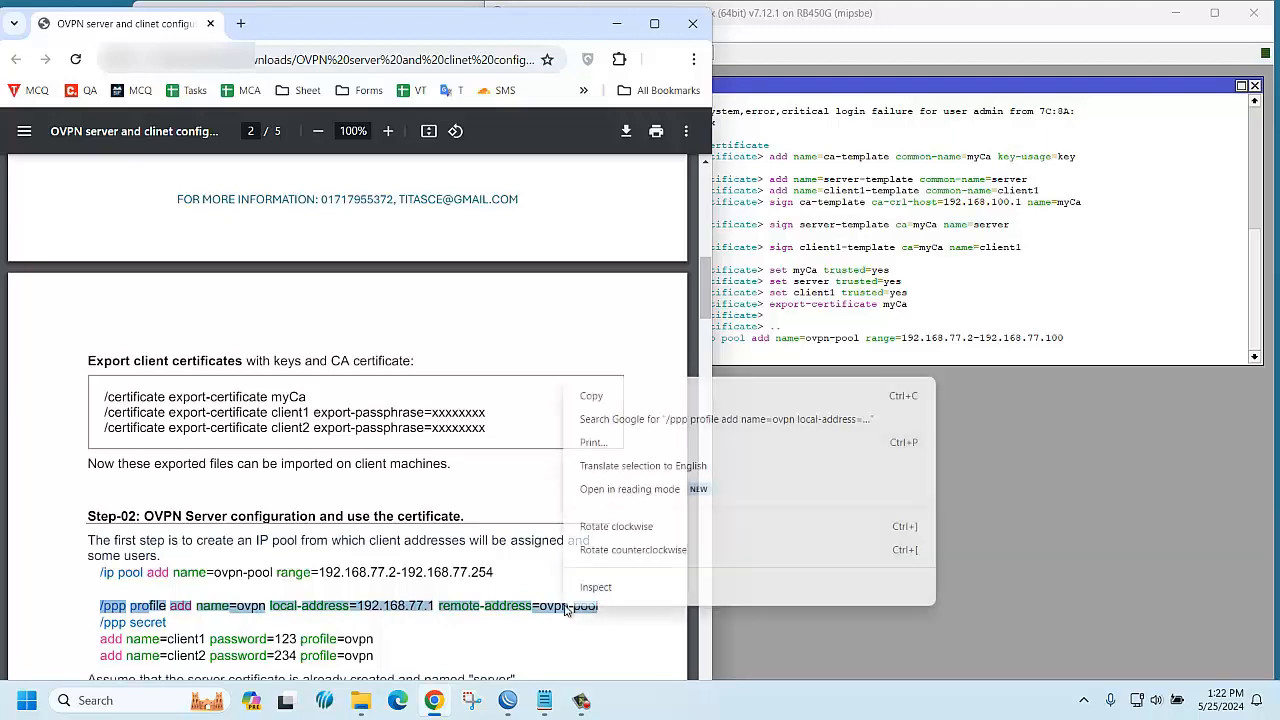
{"action": "left_click", "coordinate": [810, 392]}
{"action": "left_click", "coordinate": [758, 358]}
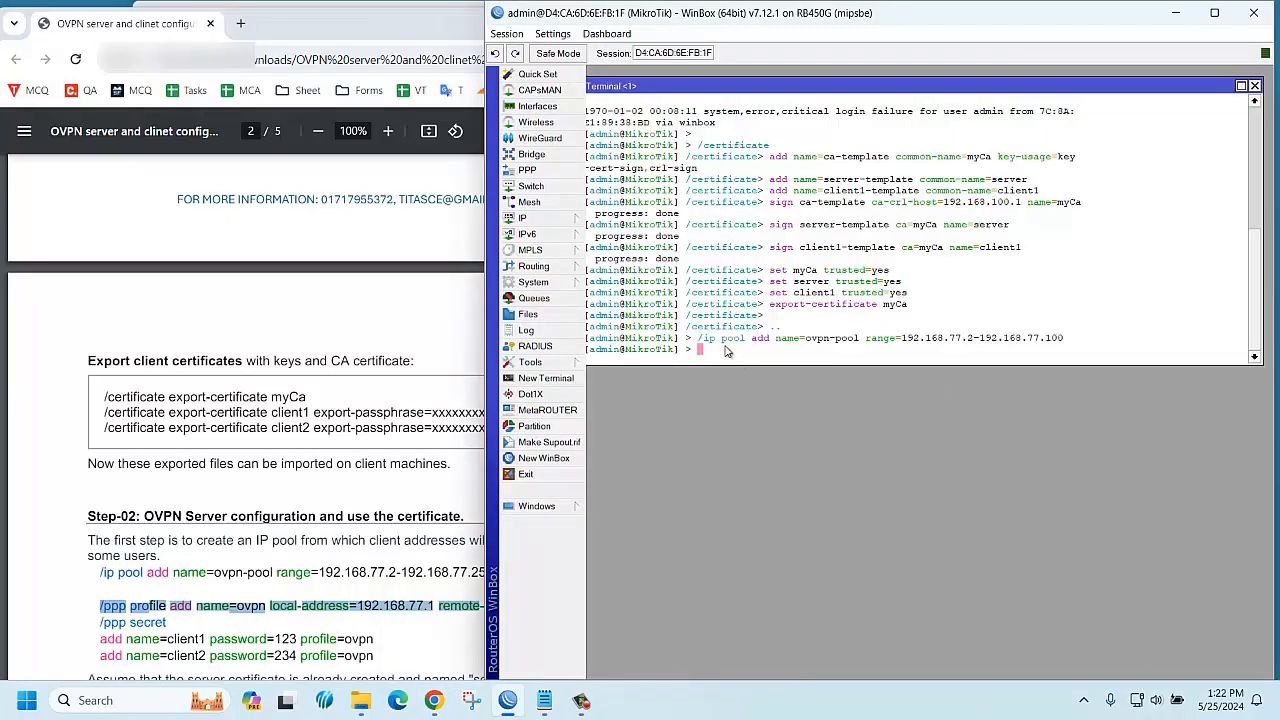
{"action": "right_click", "coordinate": [728, 357]}
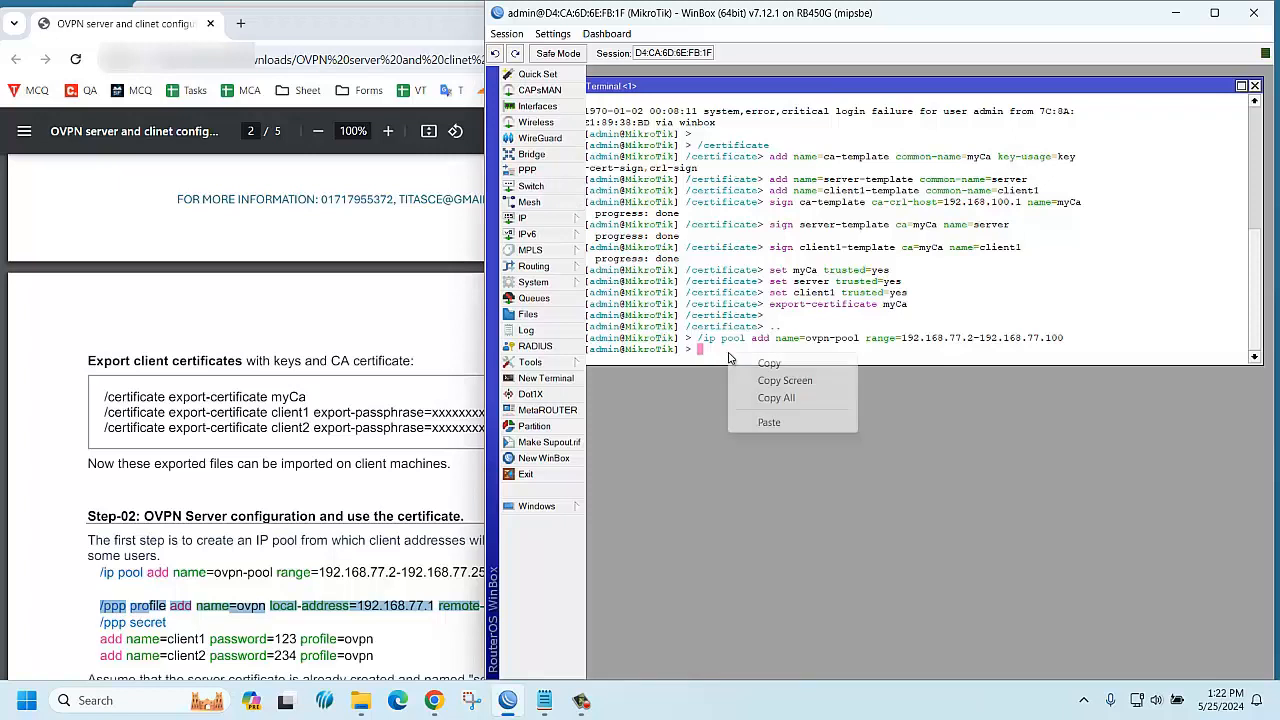
{"action": "left_click", "coordinate": [775, 421]}
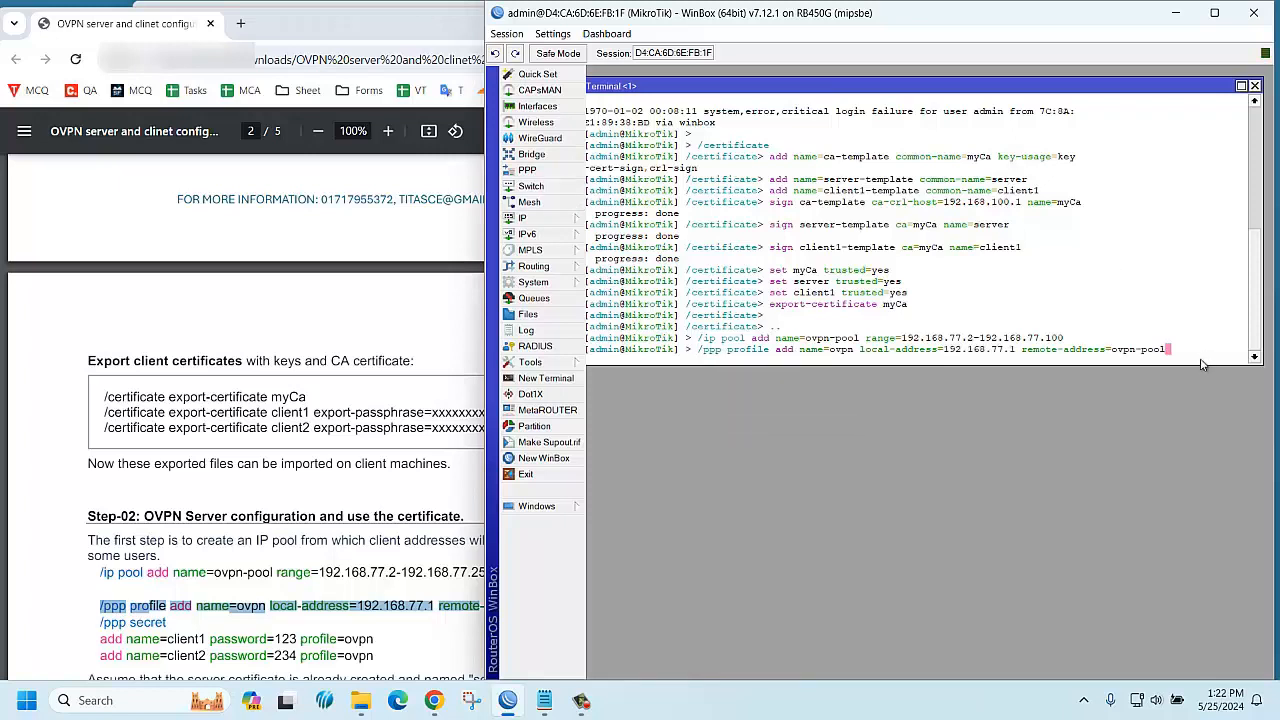
{"action": "key", "text": "Return"}
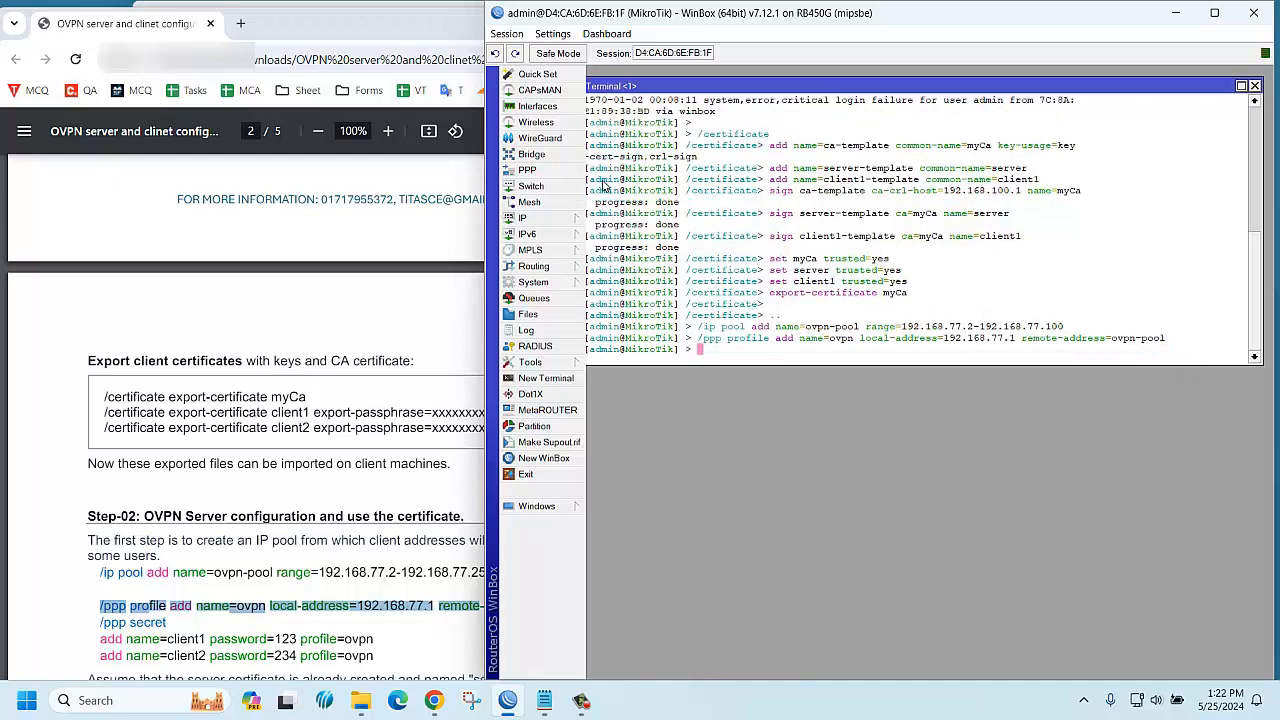
Open PPP and view the Profiles list to confirm the ovpn profile exists
{"action": "left_click", "coordinate": [527, 171]}
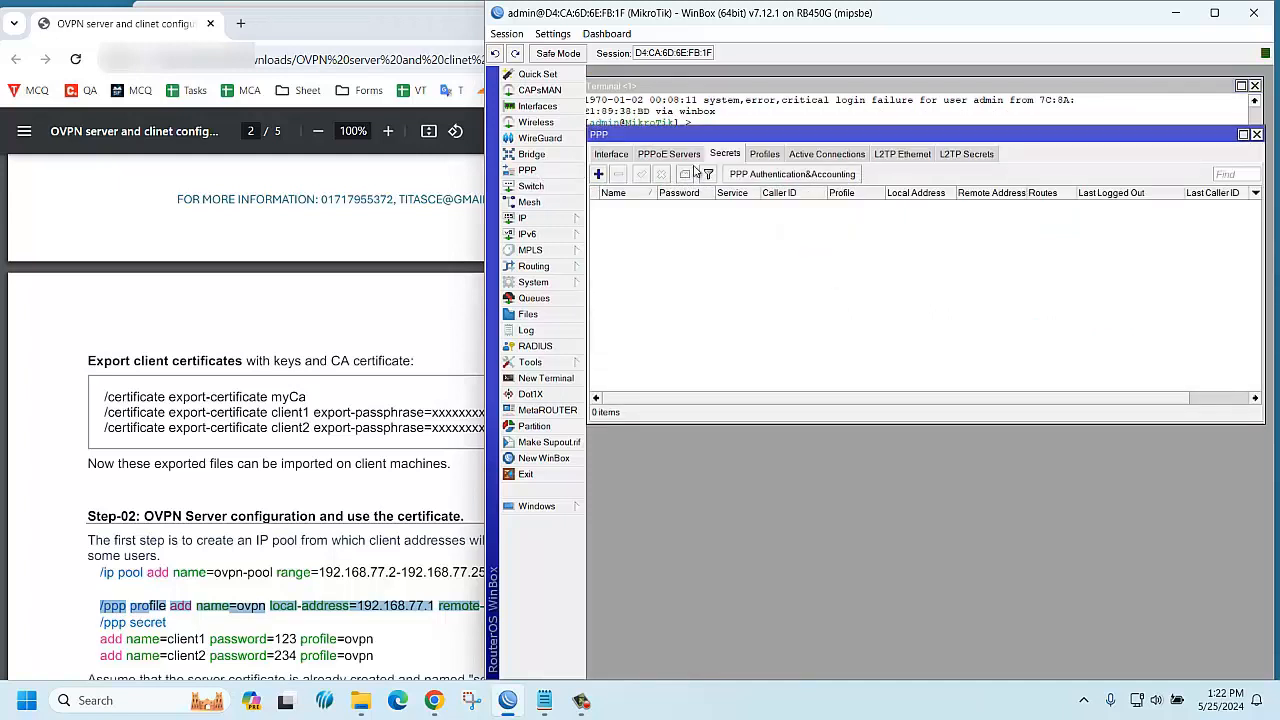
{"action": "left_click", "coordinate": [772, 157]}
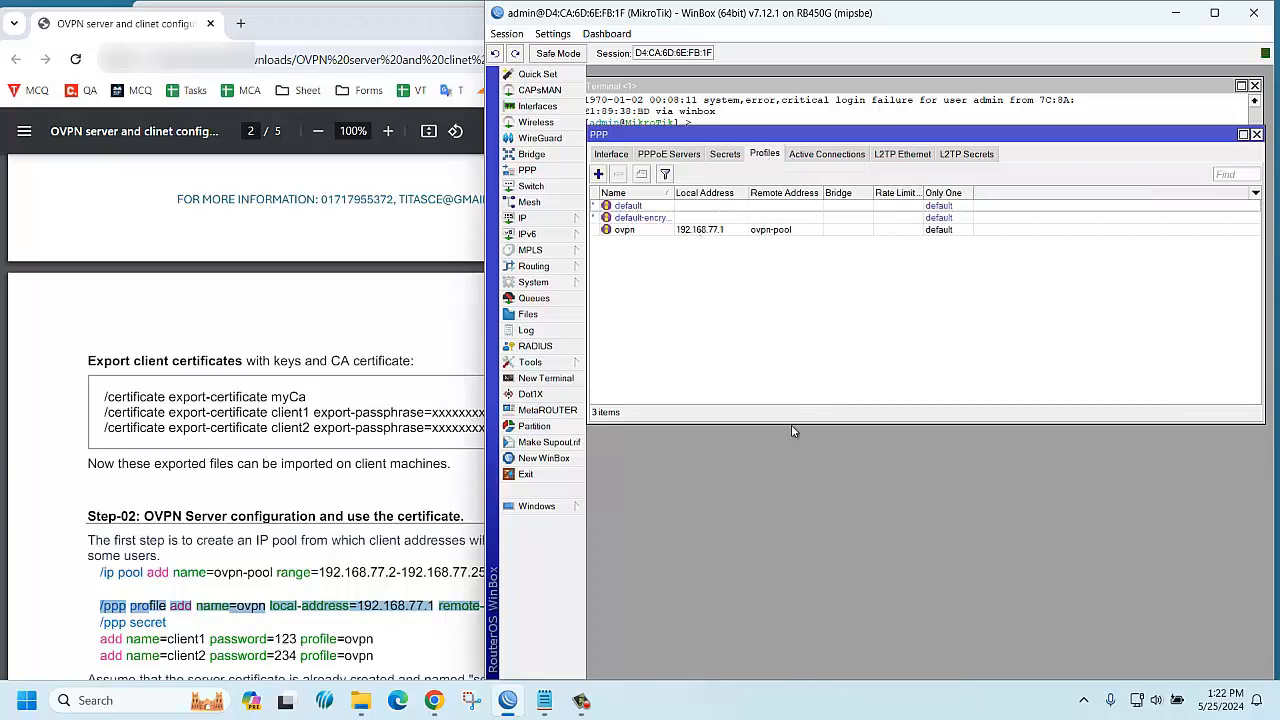
{"action": "left_click_drag", "start_coordinate": [790, 425], "coordinate": [800, 262]}
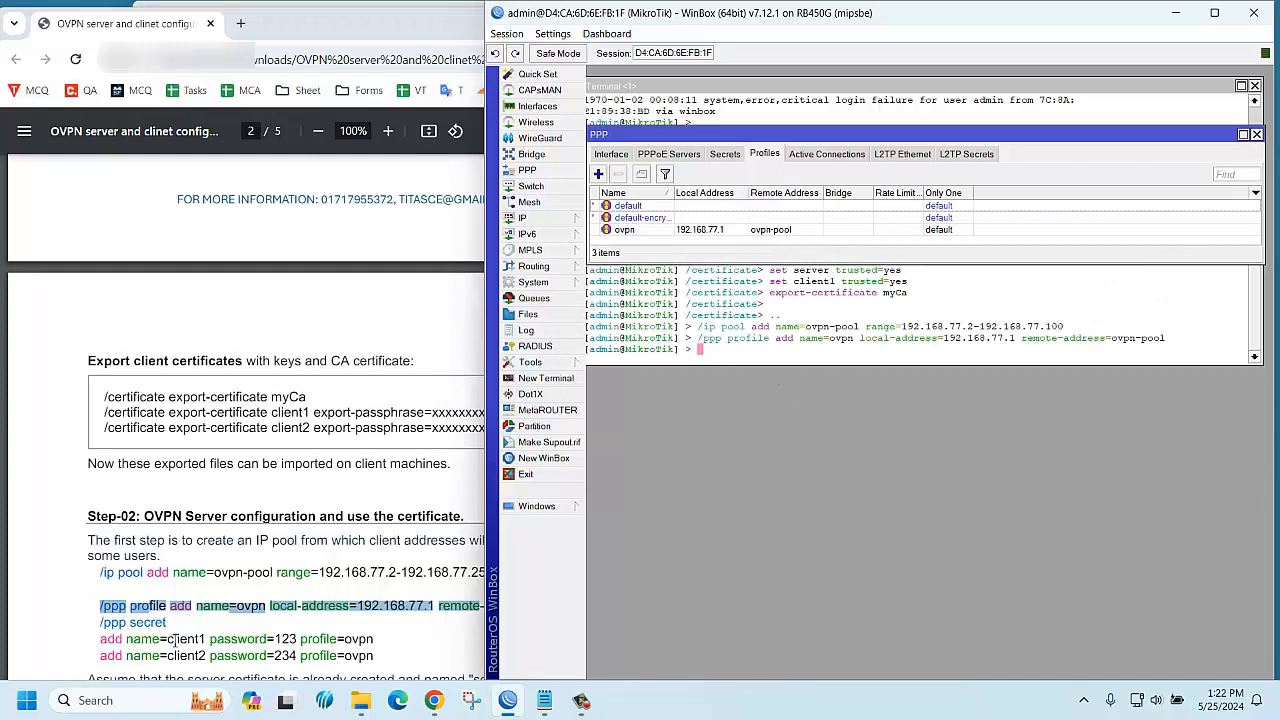
Paste and run the guide's commands adding a client1 PPP secret with profile ovpn
{"action": "left_click_drag", "start_coordinate": [100, 624], "coordinate": [374, 640]}
{"action": "right_click", "coordinate": [354, 648]}
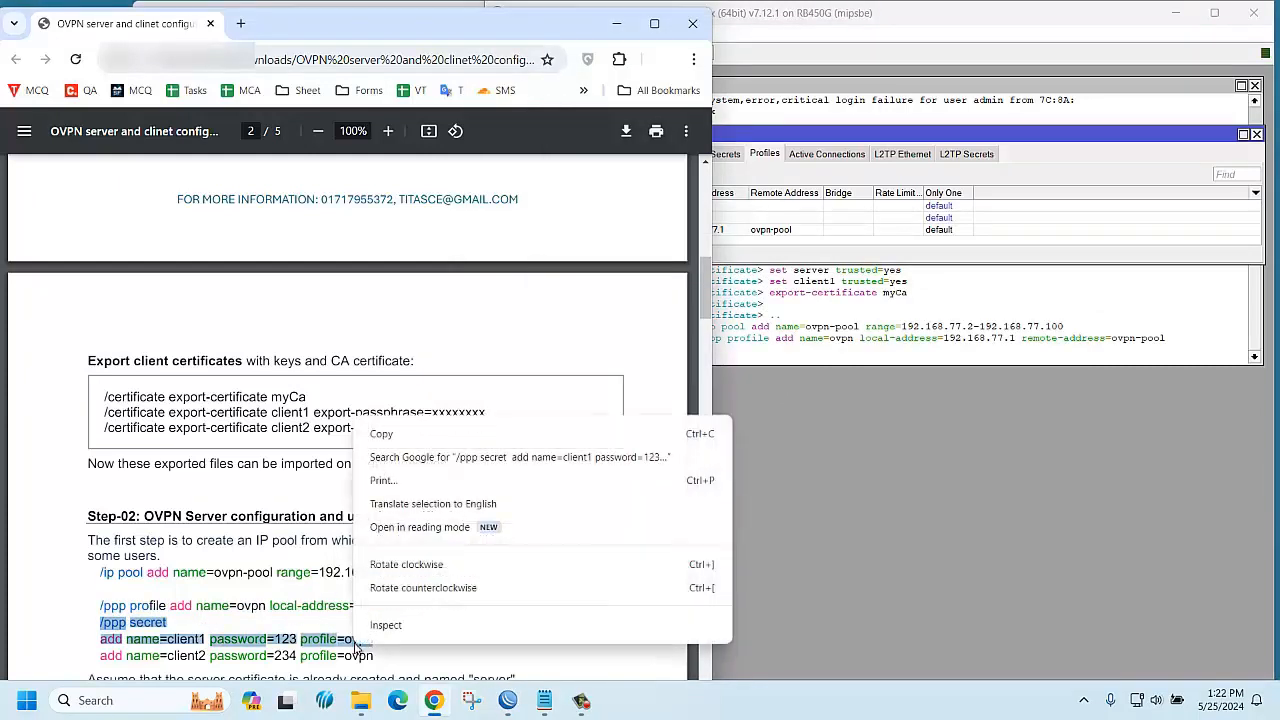
{"action": "left_click", "coordinate": [392, 436]}
{"action": "left_click", "coordinate": [740, 361]}
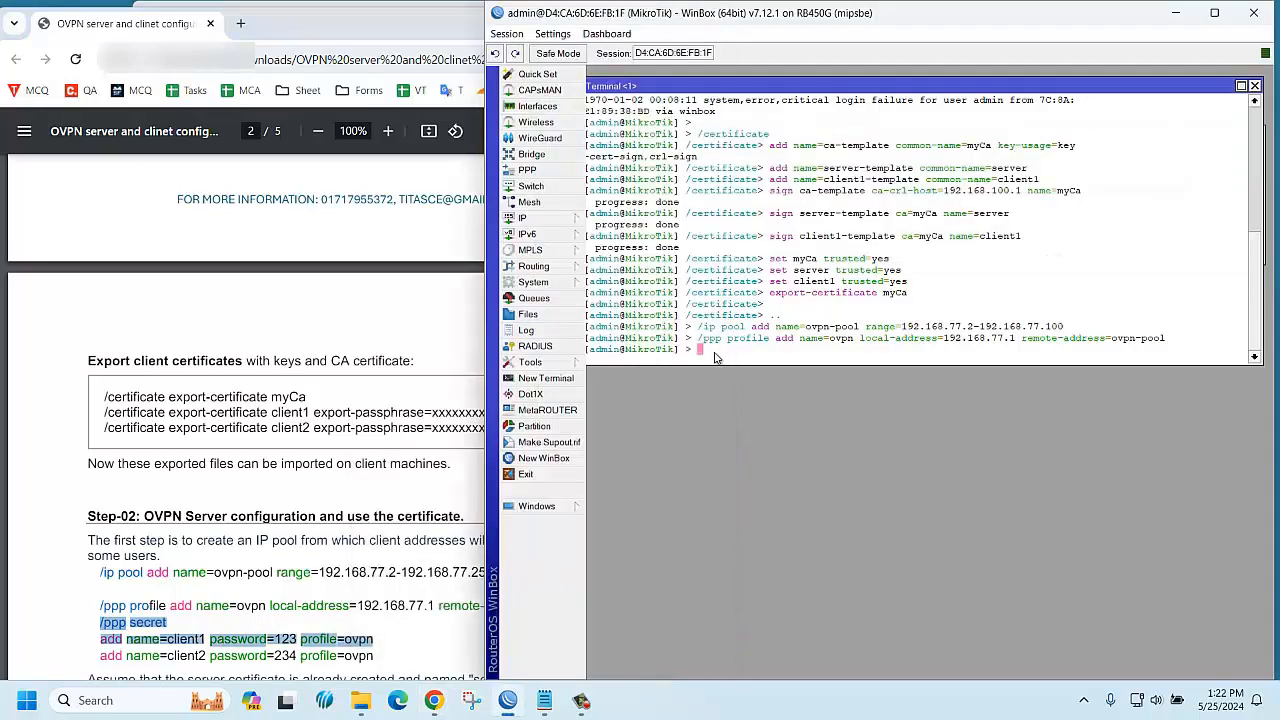
{"action": "right_click", "coordinate": [716, 360]}
{"action": "left_click", "coordinate": [759, 424]}
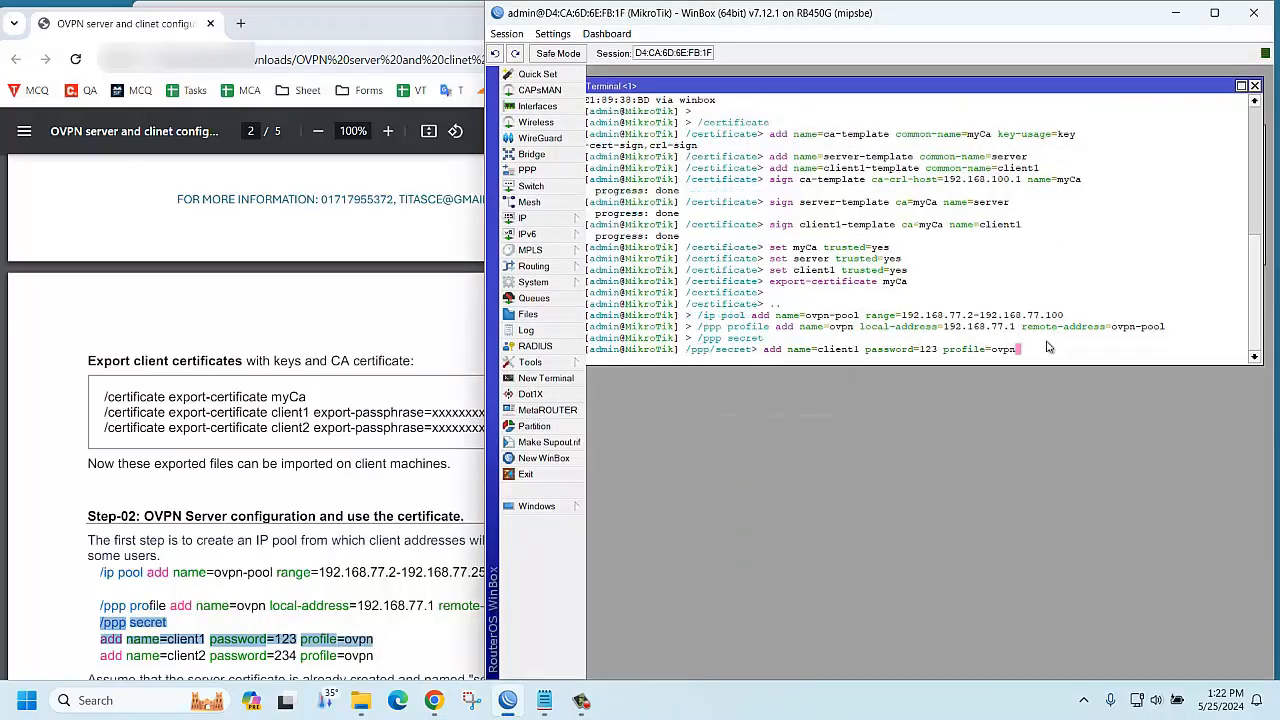
{"action": "key", "text": "Return"}
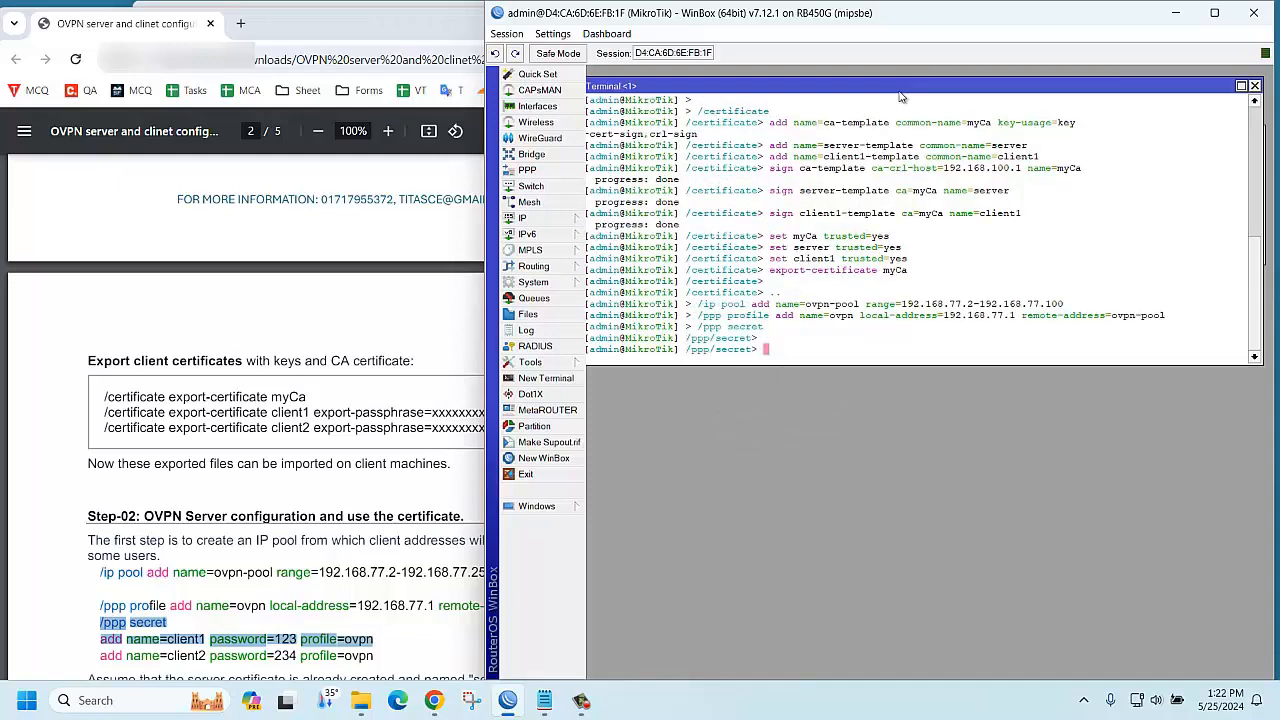
Verify client1 in the PPP Secrets list, then scroll the guide to the OVPN server command
{"action": "left_click_drag", "start_coordinate": [900, 96], "coordinate": [904, 292]}
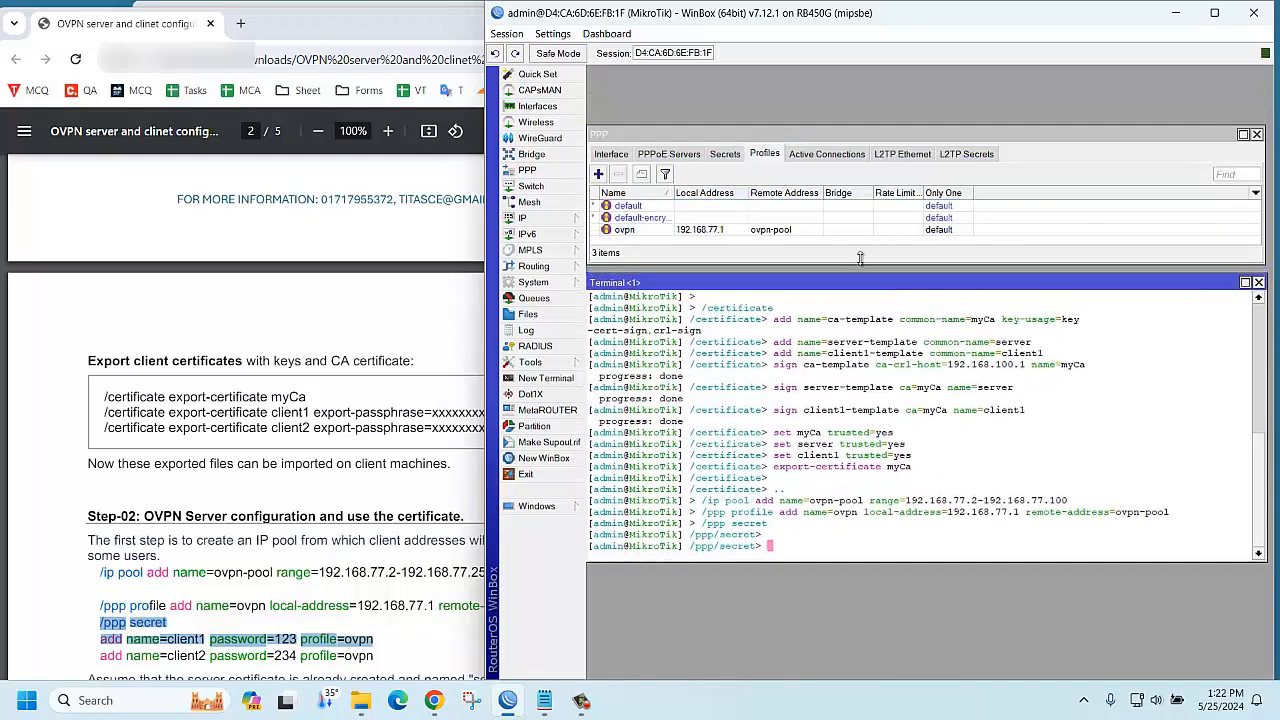
{"action": "left_click", "coordinate": [727, 155]}
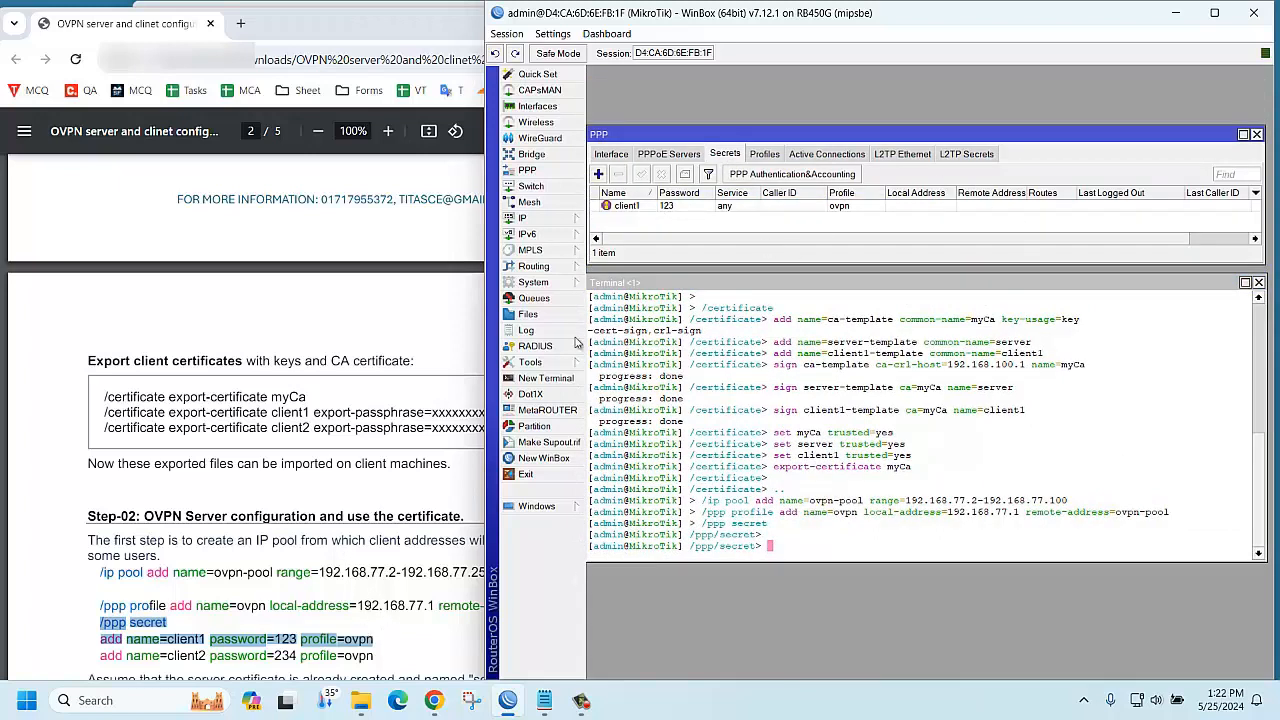
{"action": "left_click", "coordinate": [329, 596]}
{"action": "scroll", "coordinate": [325, 608], "scroll_direction": "down", "scroll_amount": 2}
{"action": "scroll", "coordinate": [325, 608], "scroll_direction": "down", "scroll_amount": 2}
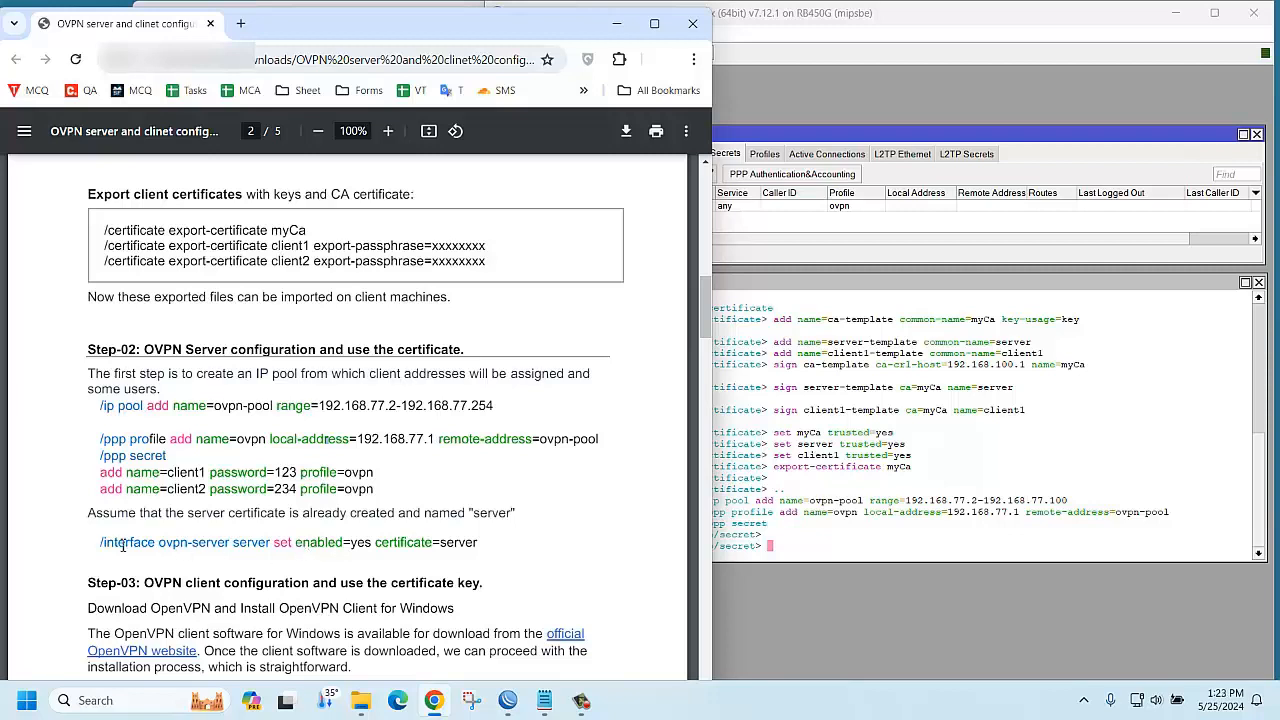
Return to the root prompt and run '/interface ovpn-server server set enabled=yes certificate=server'
{"action": "left_click_drag", "start_coordinate": [108, 545], "coordinate": [481, 544]}
{"action": "right_click", "coordinate": [463, 548]}
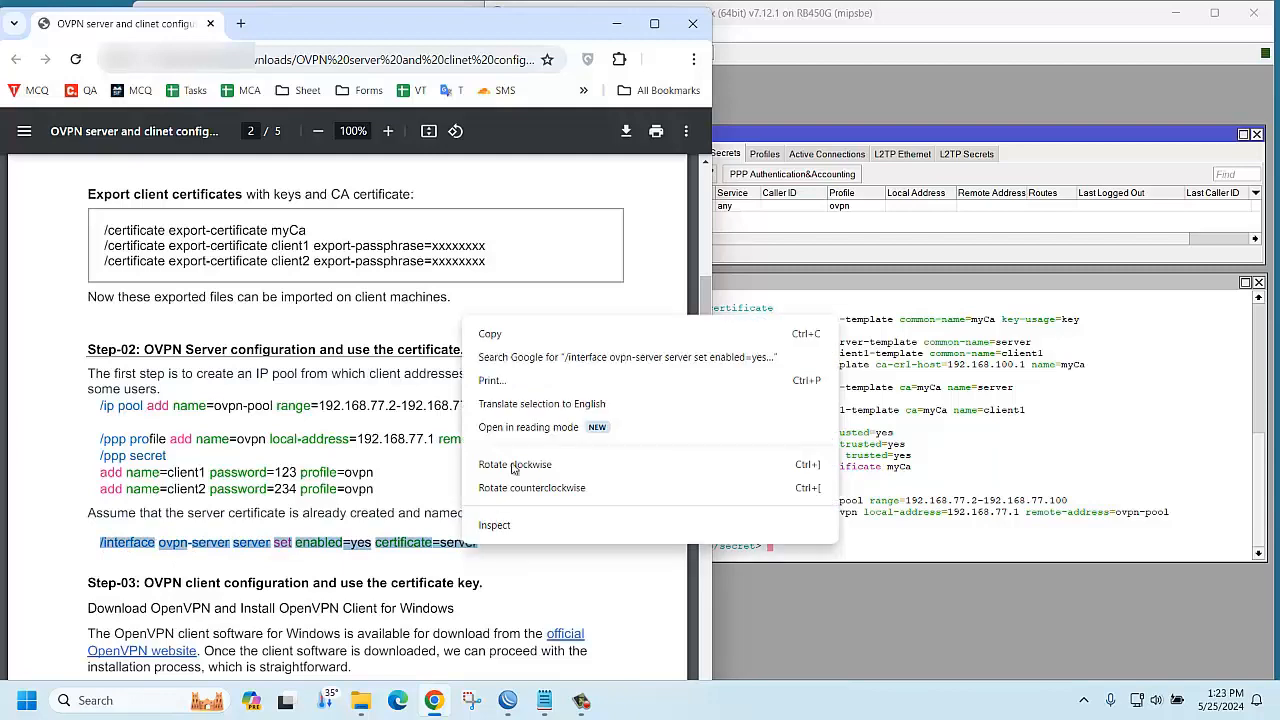
{"action": "left_click", "coordinate": [490, 331]}
{"action": "left_click", "coordinate": [800, 548]}
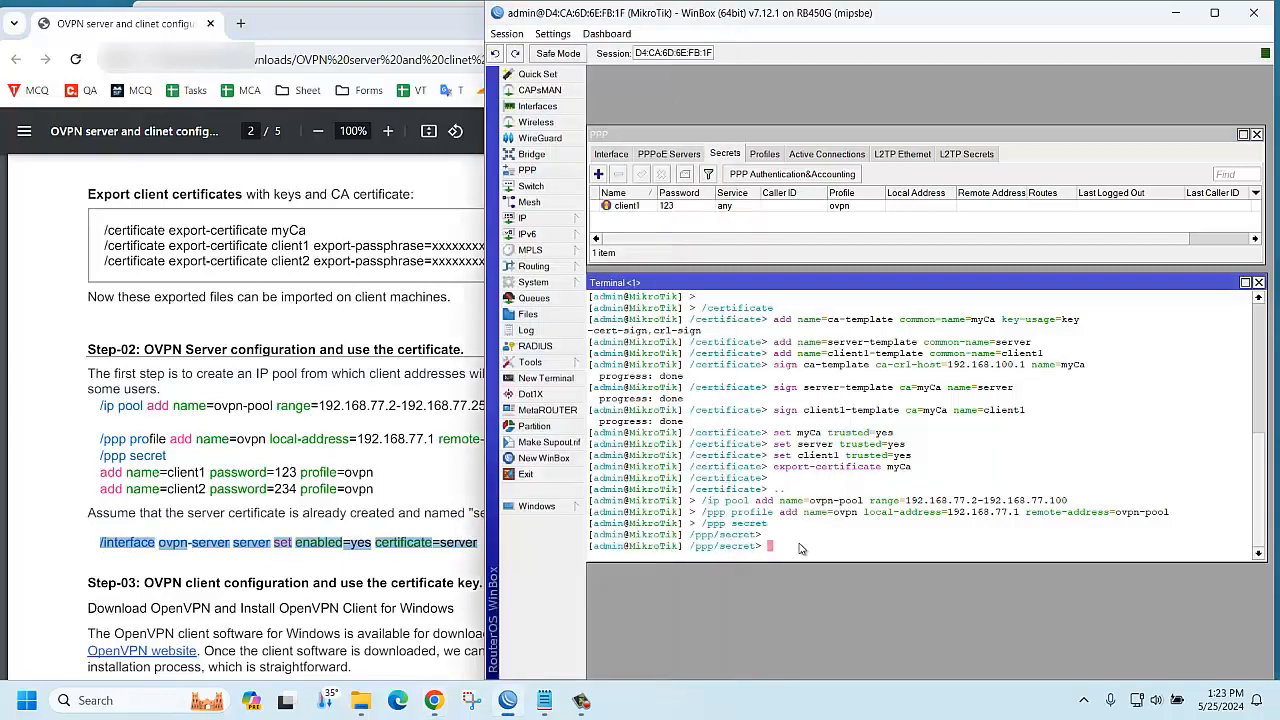
{"action": "type", "text": ".."}
{"action": "key", "text": "Return"}
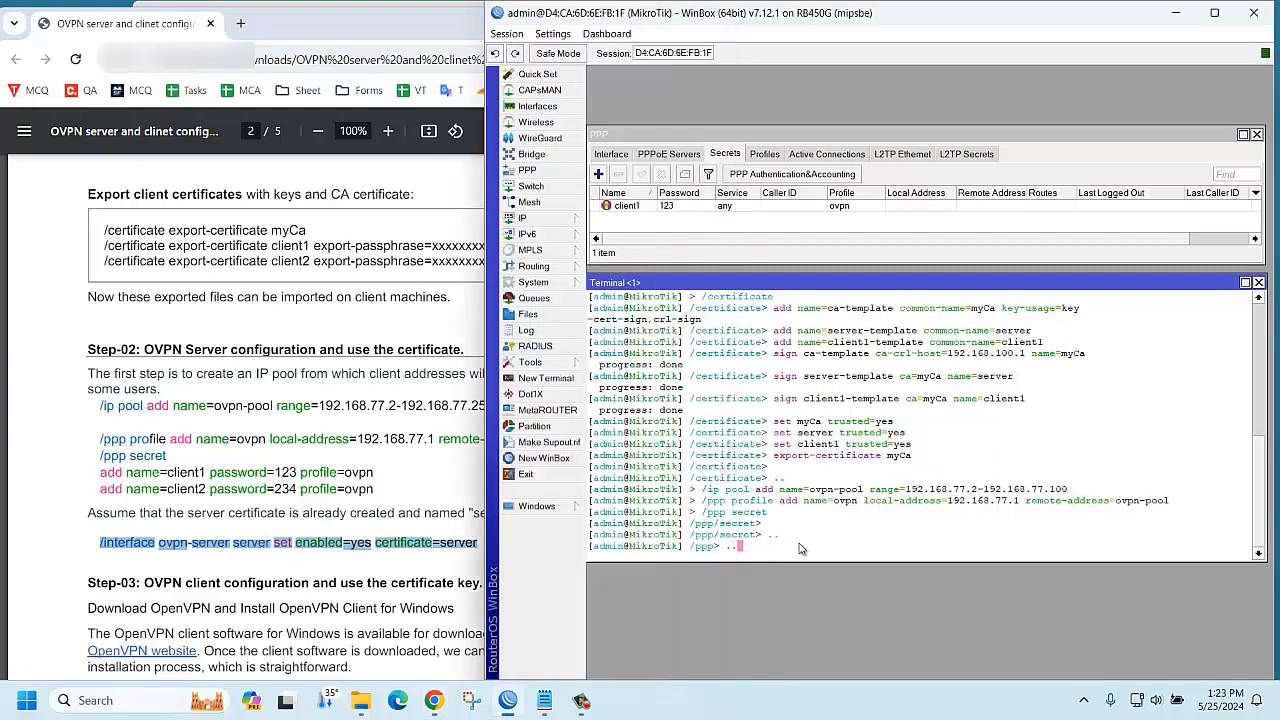
{"action": "type", "text": ".."}
{"action": "key", "text": "Return"}
{"action": "right_click", "coordinate": [756, 546]}
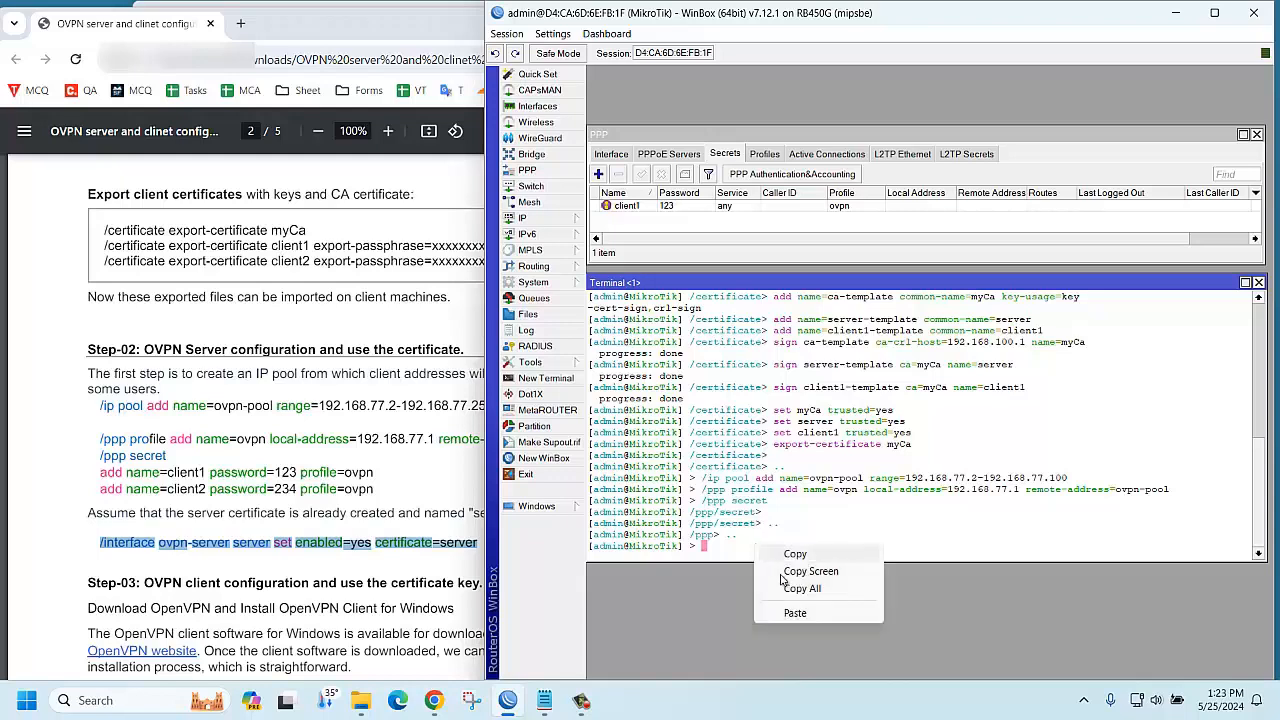
{"action": "left_click", "coordinate": [795, 612]}
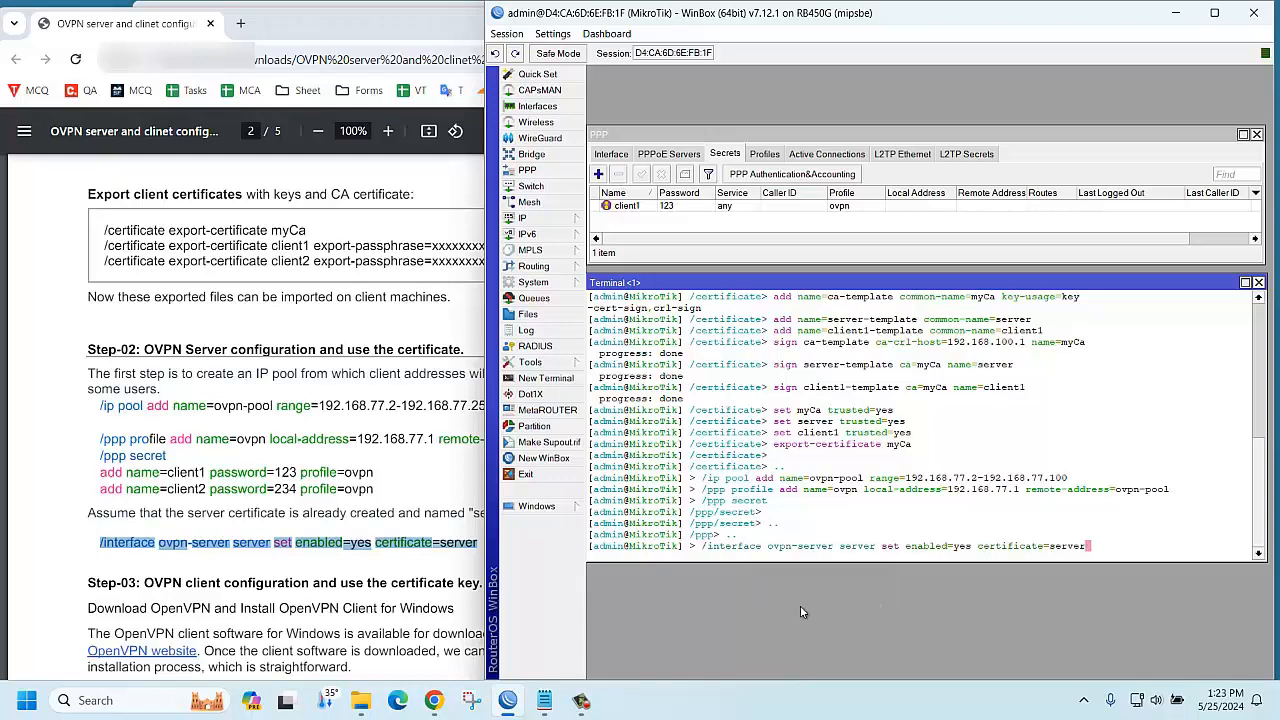
{"action": "key", "text": "Return"}
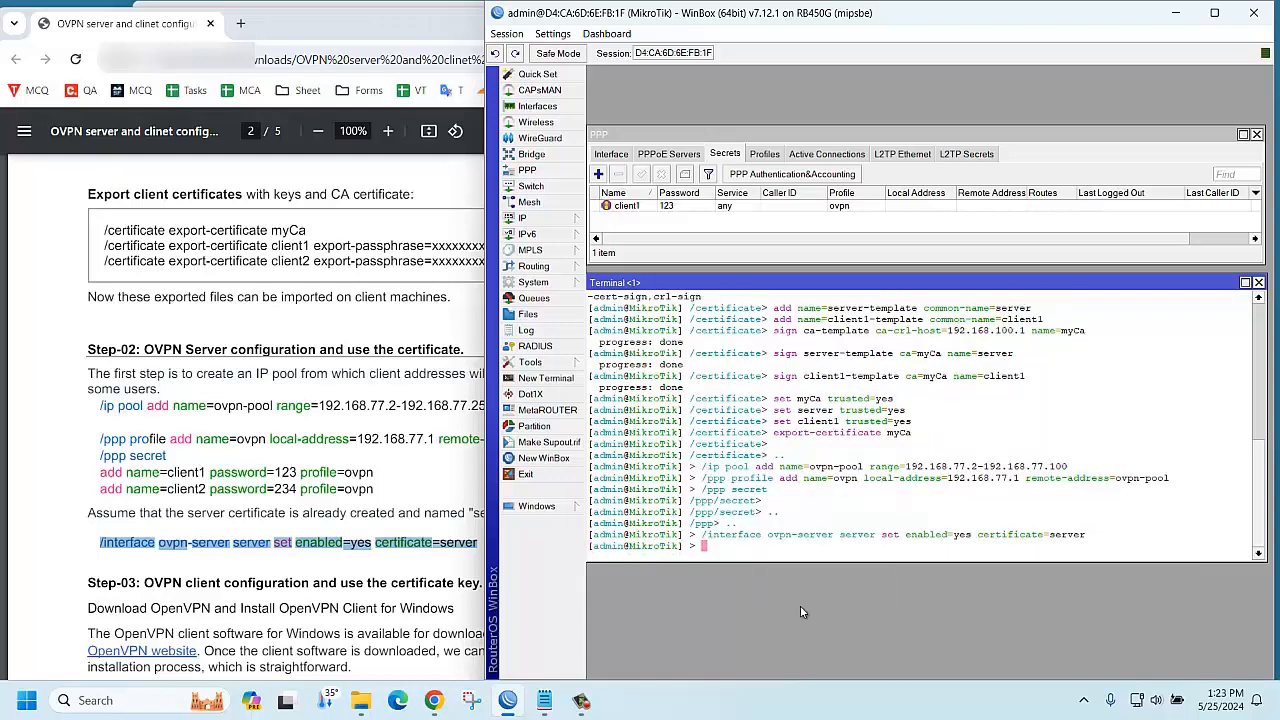
Show the PPP Interface list and open the OVPN Server settings
{"action": "left_click", "coordinate": [532, 171]}
{"action": "left_click", "coordinate": [613, 155]}
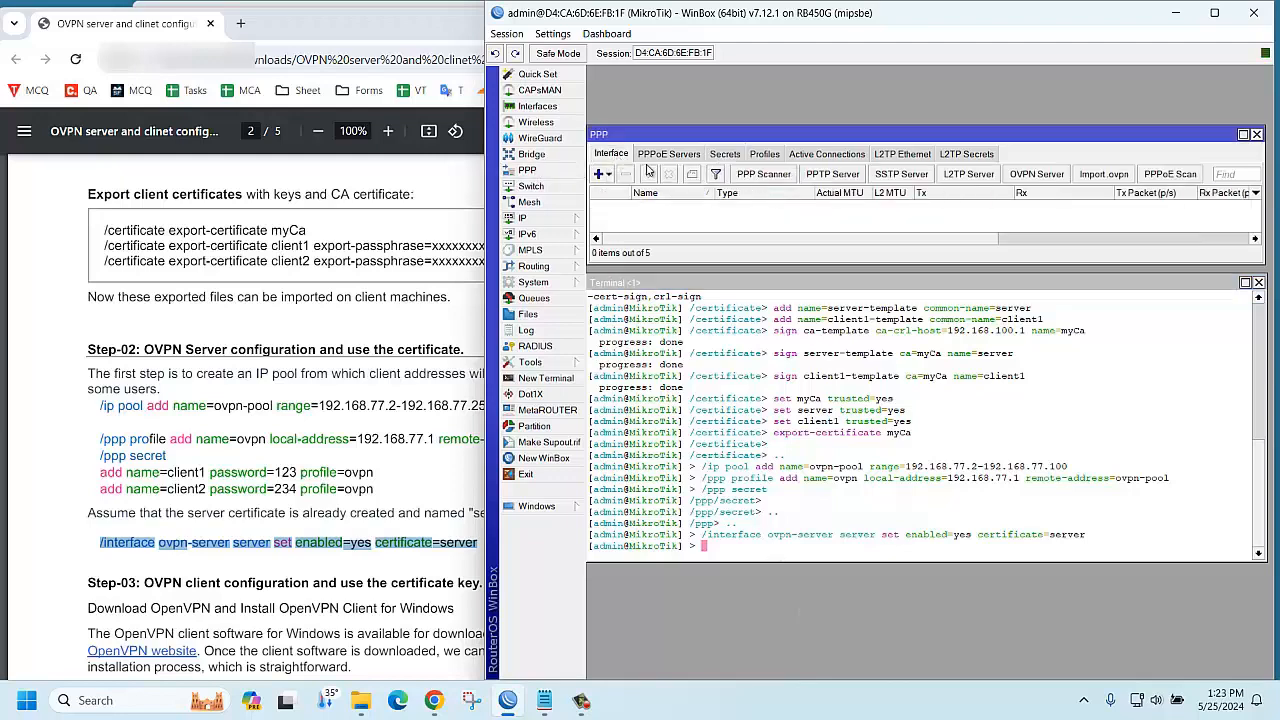
{"action": "left_click", "coordinate": [1038, 175]}
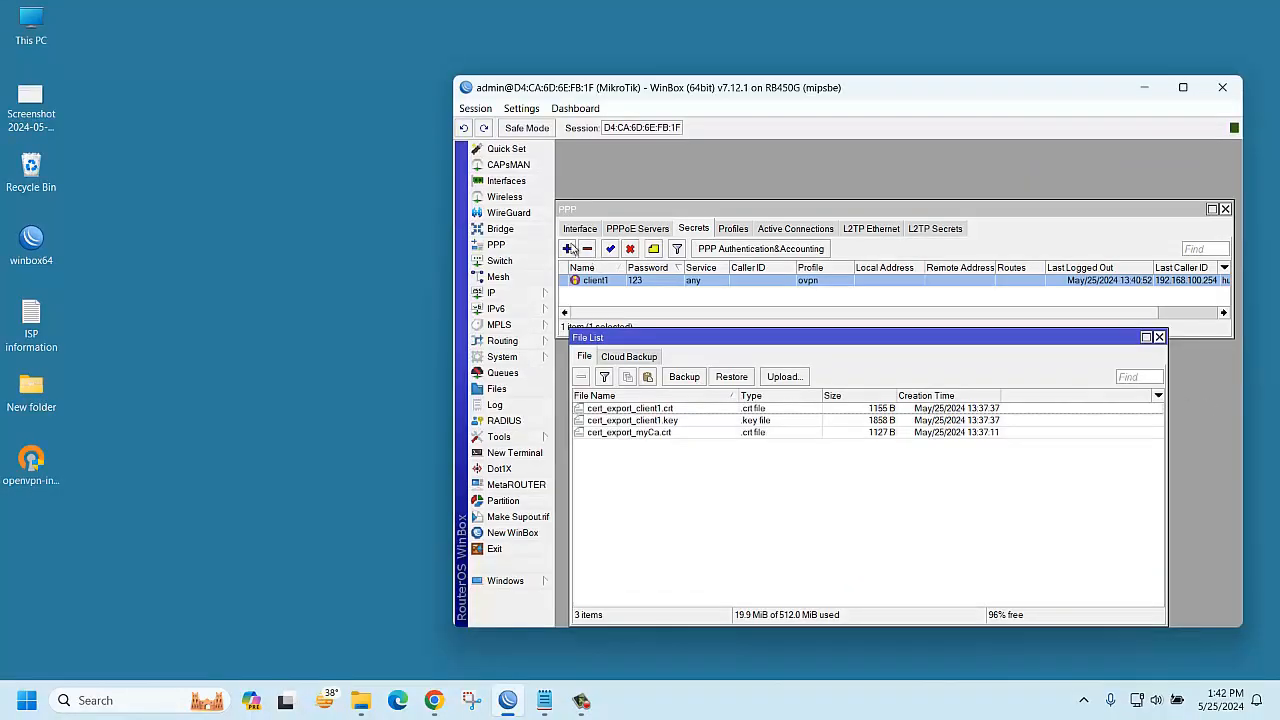
Open OVPN Server from PPP Interface, maximize WinBox, and confirm port 1194 with certificate server
{"action": "left_click", "coordinate": [575, 230]}
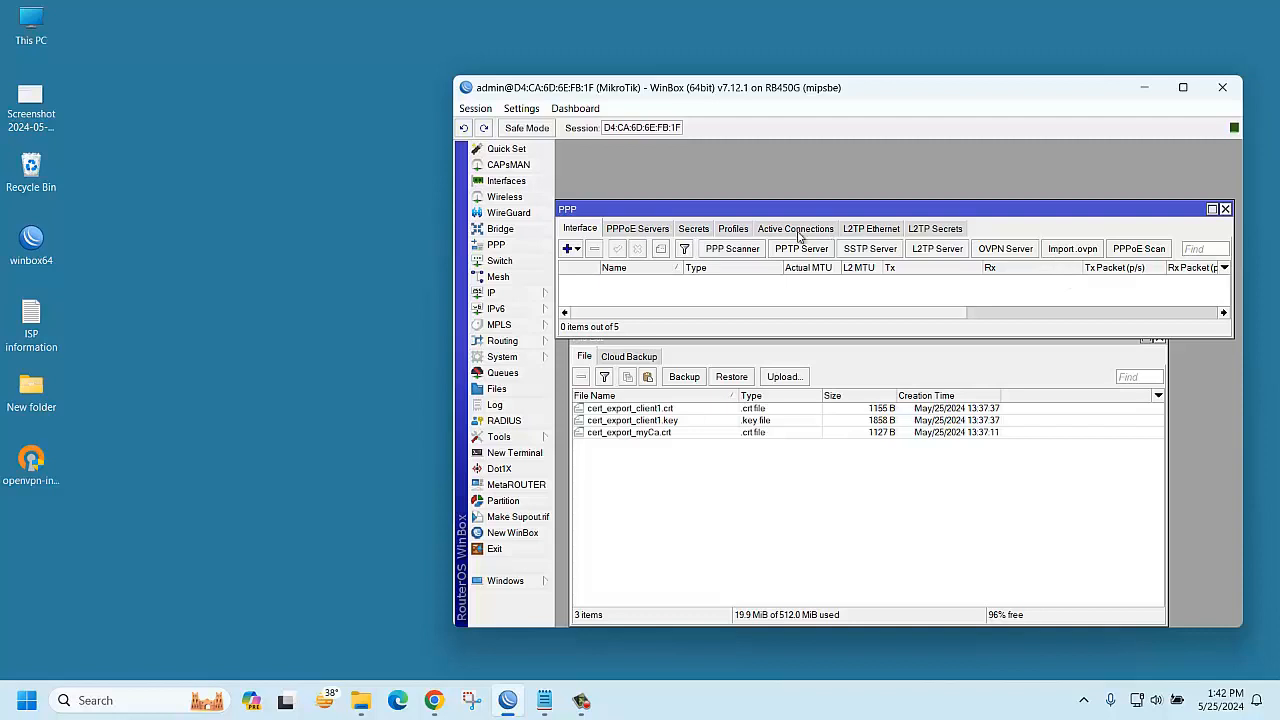
{"action": "left_click", "coordinate": [988, 250]}
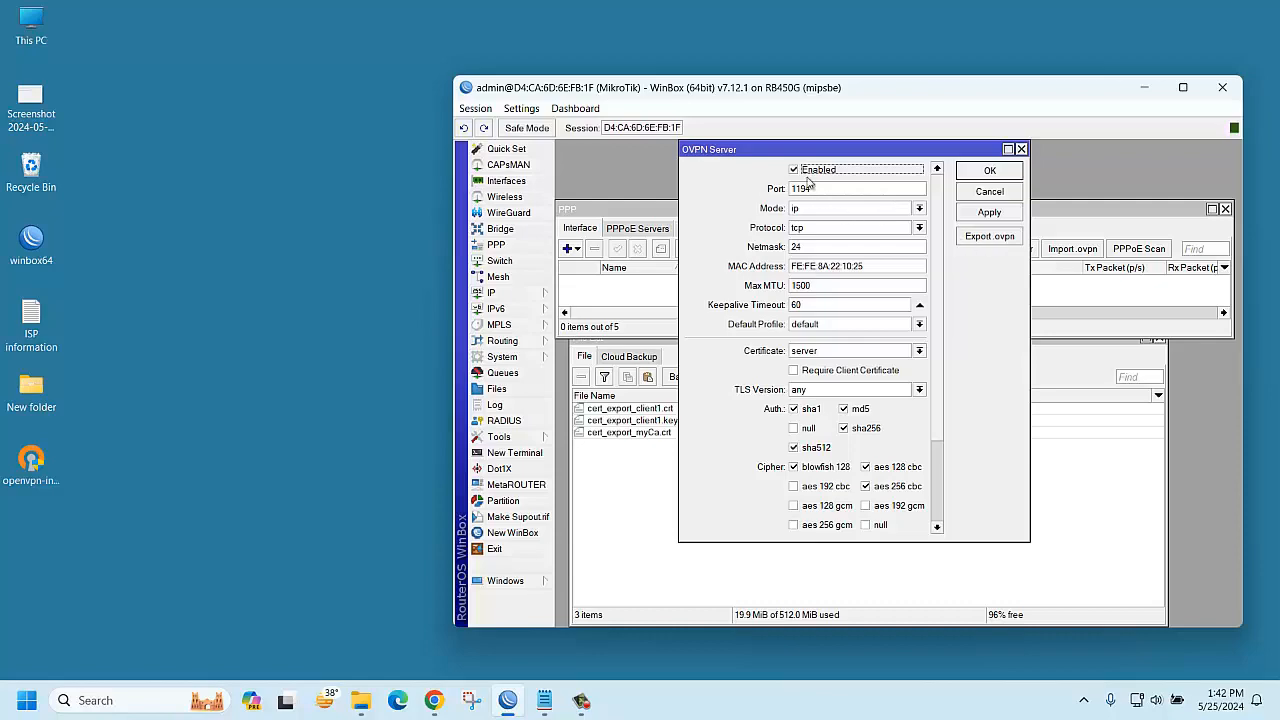
{"action": "left_click", "coordinate": [1183, 87]}
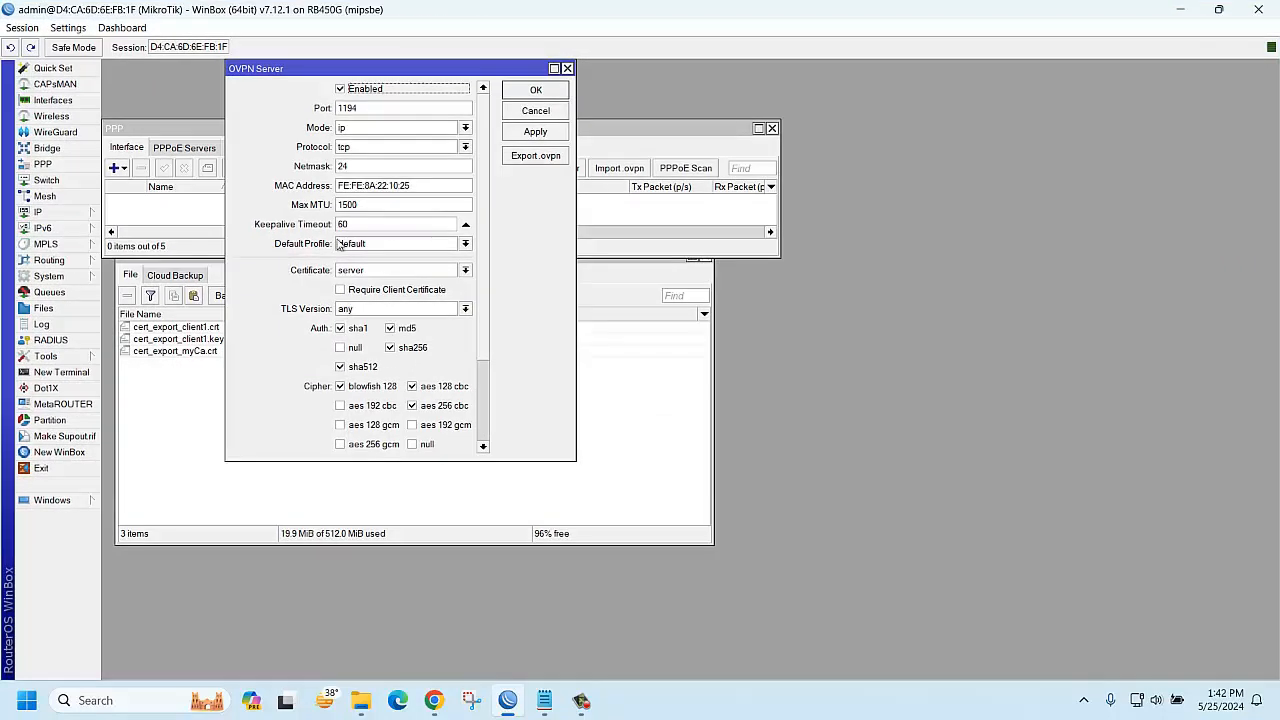
{"action": "left_click_drag", "start_coordinate": [355, 69], "coordinate": [789, 98]}
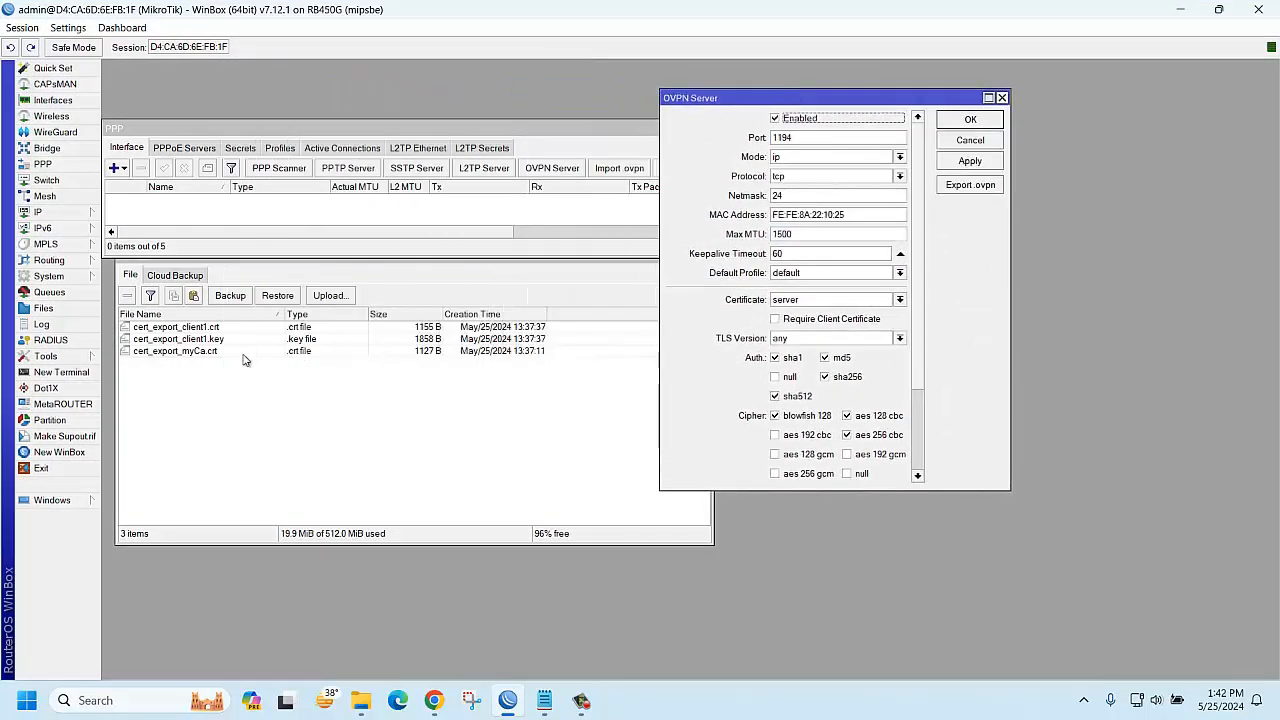
Export a client .ovpn for 192.168.100.1 using myCa, client1 certificate and client1 key
{"action": "left_click", "coordinate": [970, 186]}
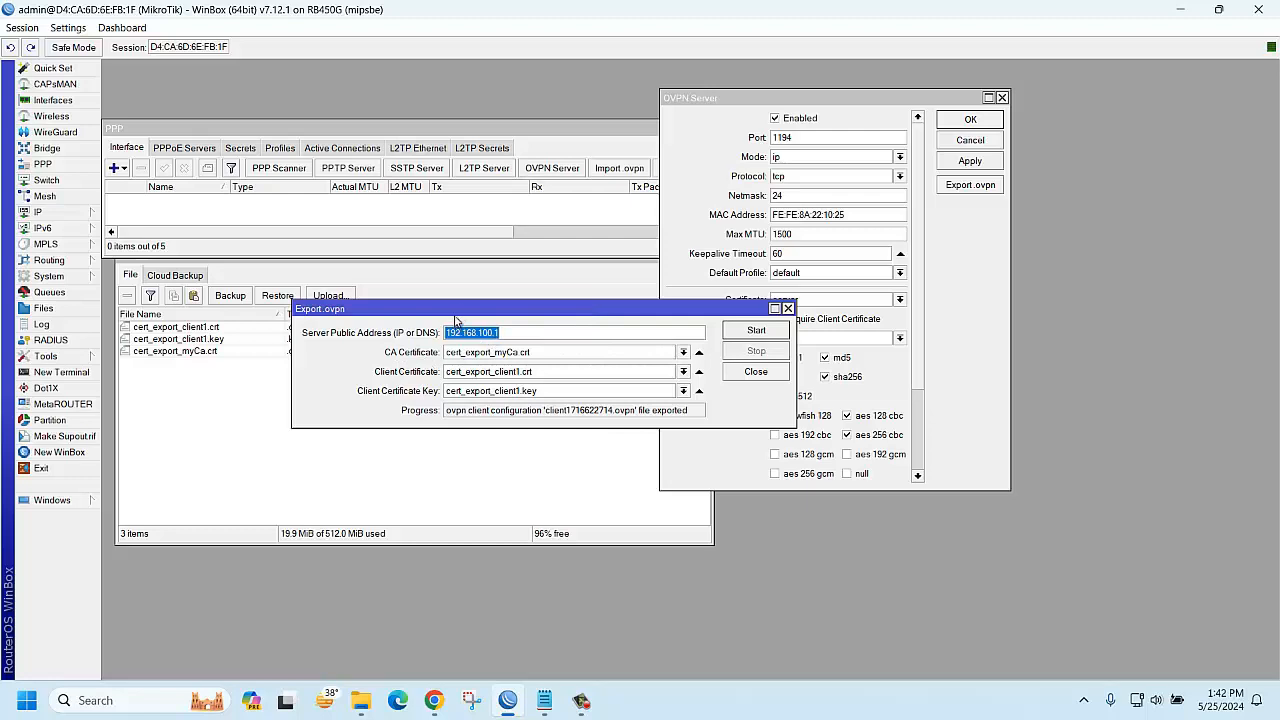
{"action": "left_click_drag", "start_coordinate": [455, 310], "coordinate": [767, 370]}
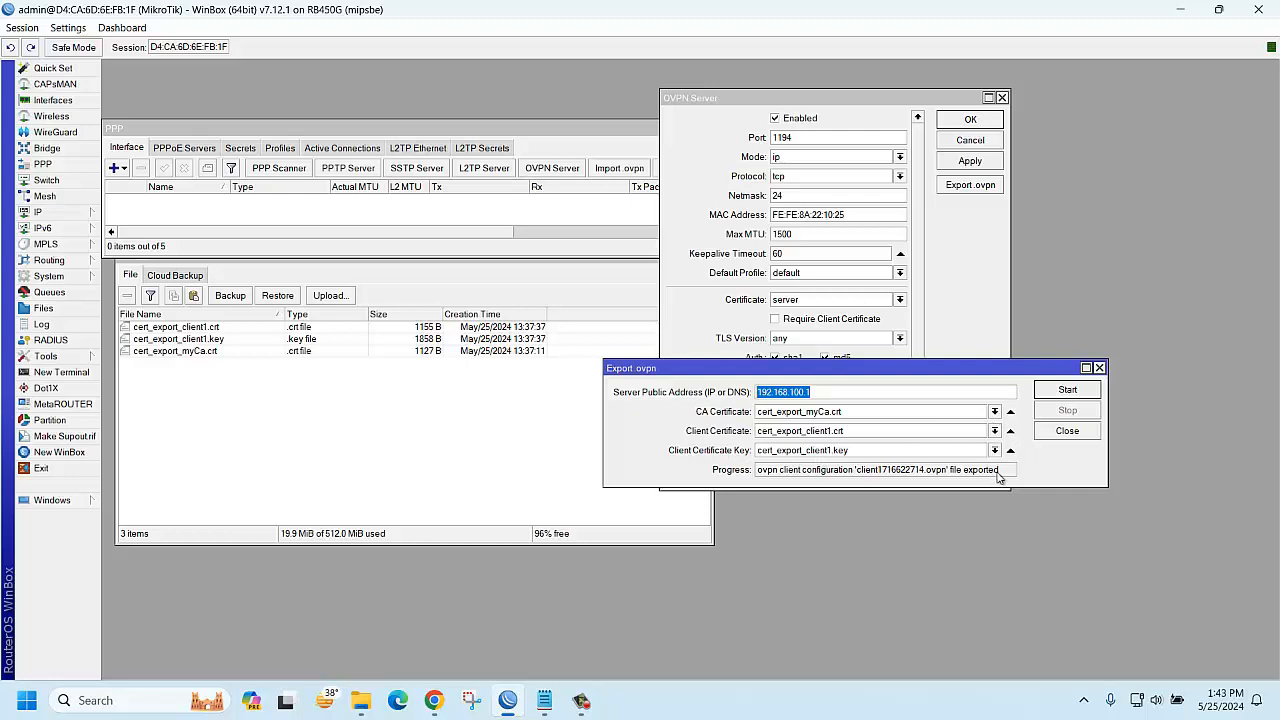
{"action": "left_click", "coordinate": [1070, 392]}
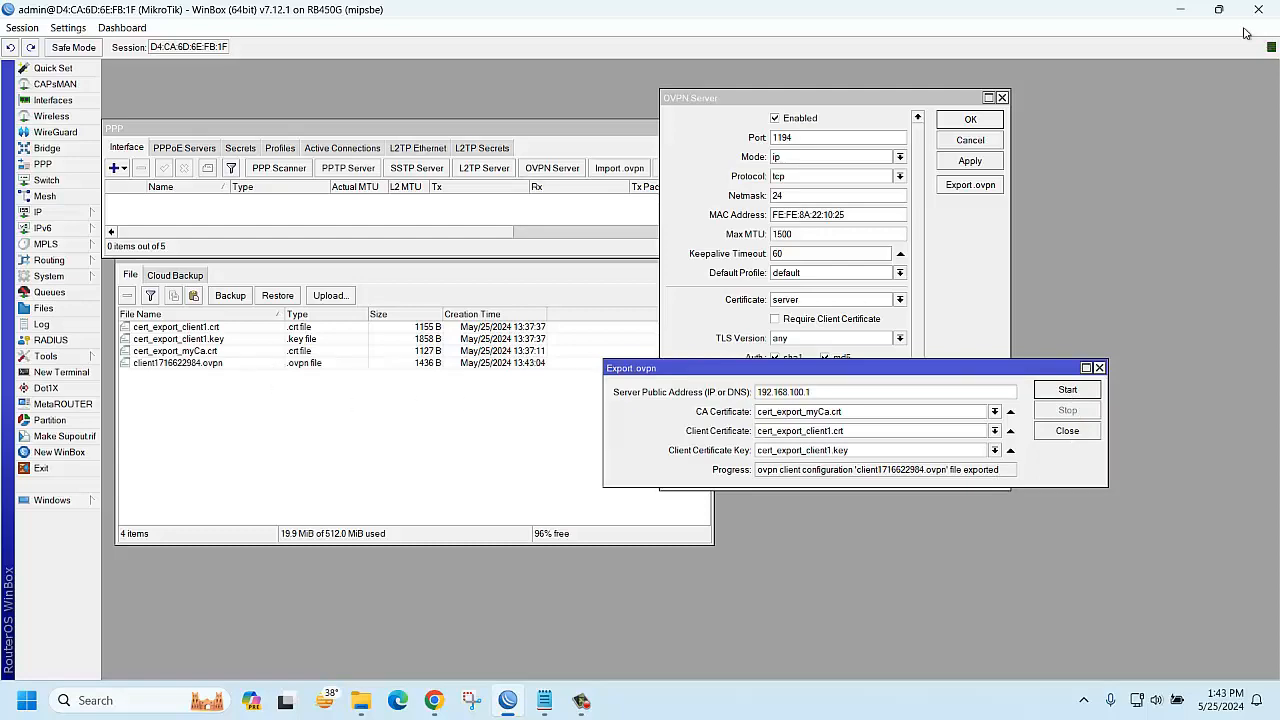
Drag client1716622984.ovpn from the router's File List onto the Windows desktop
{"action": "left_click", "coordinate": [1219, 10]}
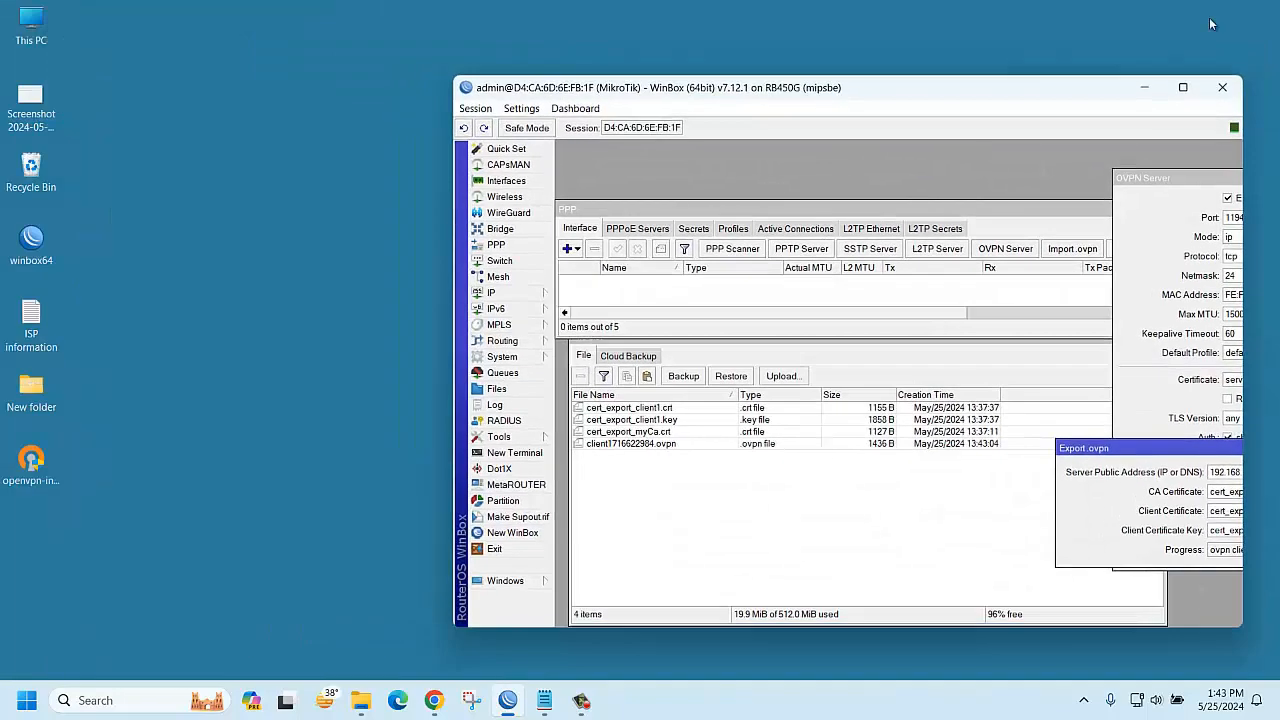
{"action": "left_click", "coordinate": [680, 444]}
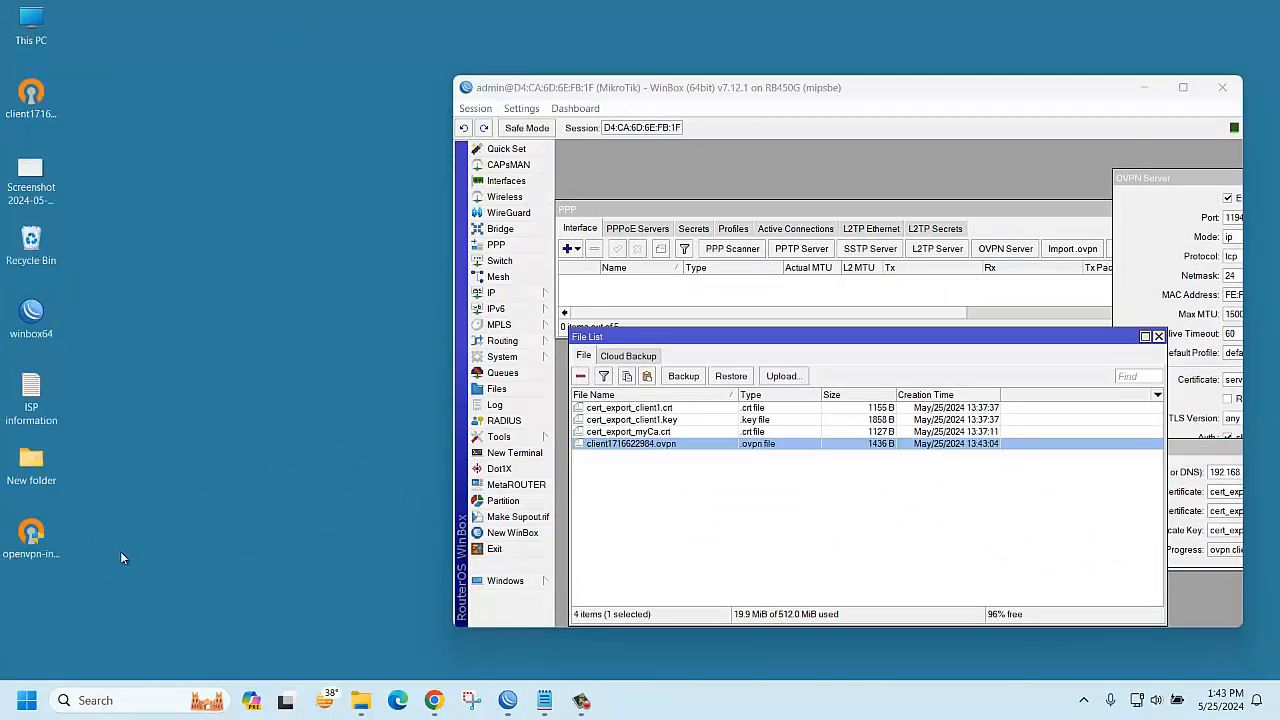
{"action": "left_click", "coordinate": [40, 100]}
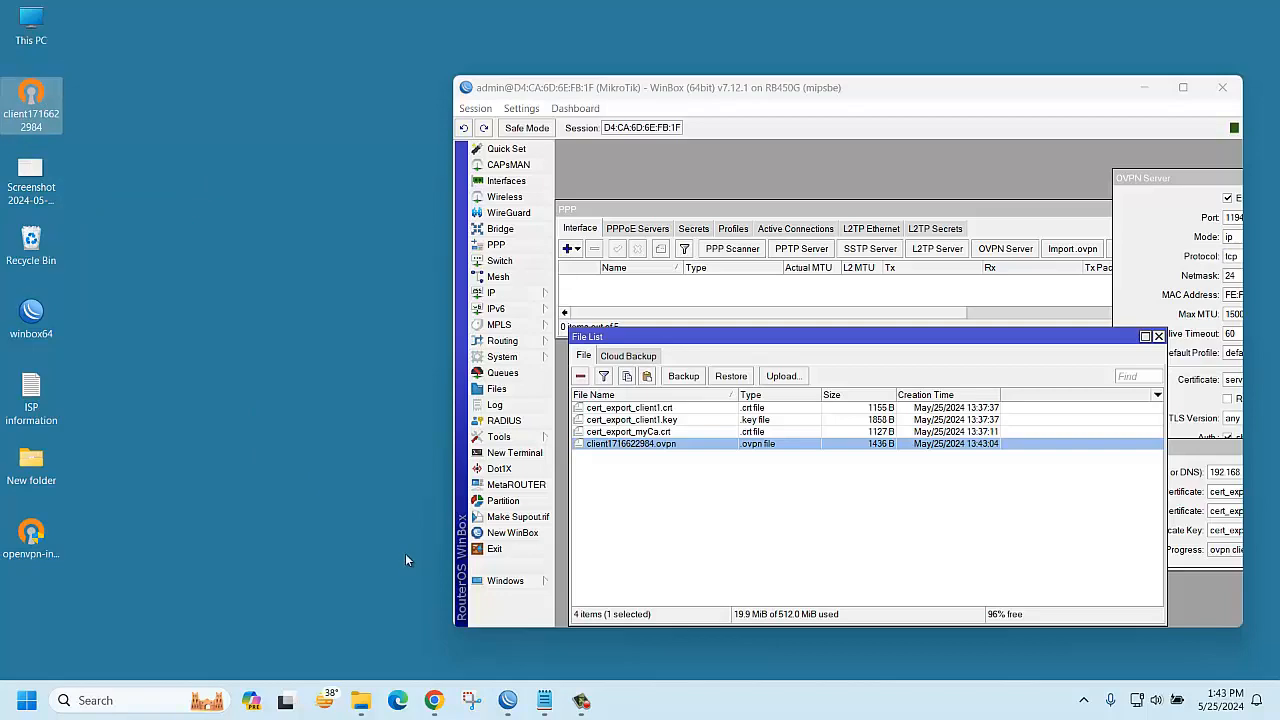
{"action": "right_click", "coordinate": [433, 703]}
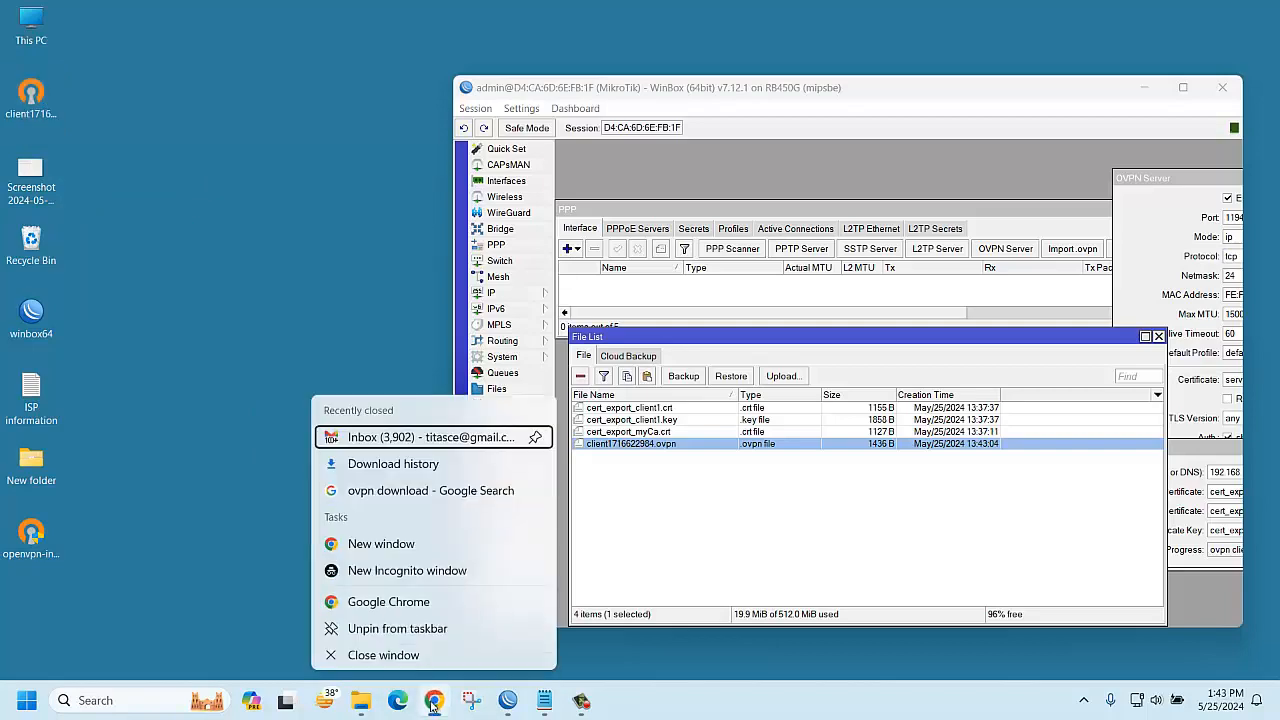
In Chrome, reach the OpenVPN community downloads page via the 'ovpn download' history search and find the 2.6.10 MSI installers
{"action": "left_click", "coordinate": [433, 703]}
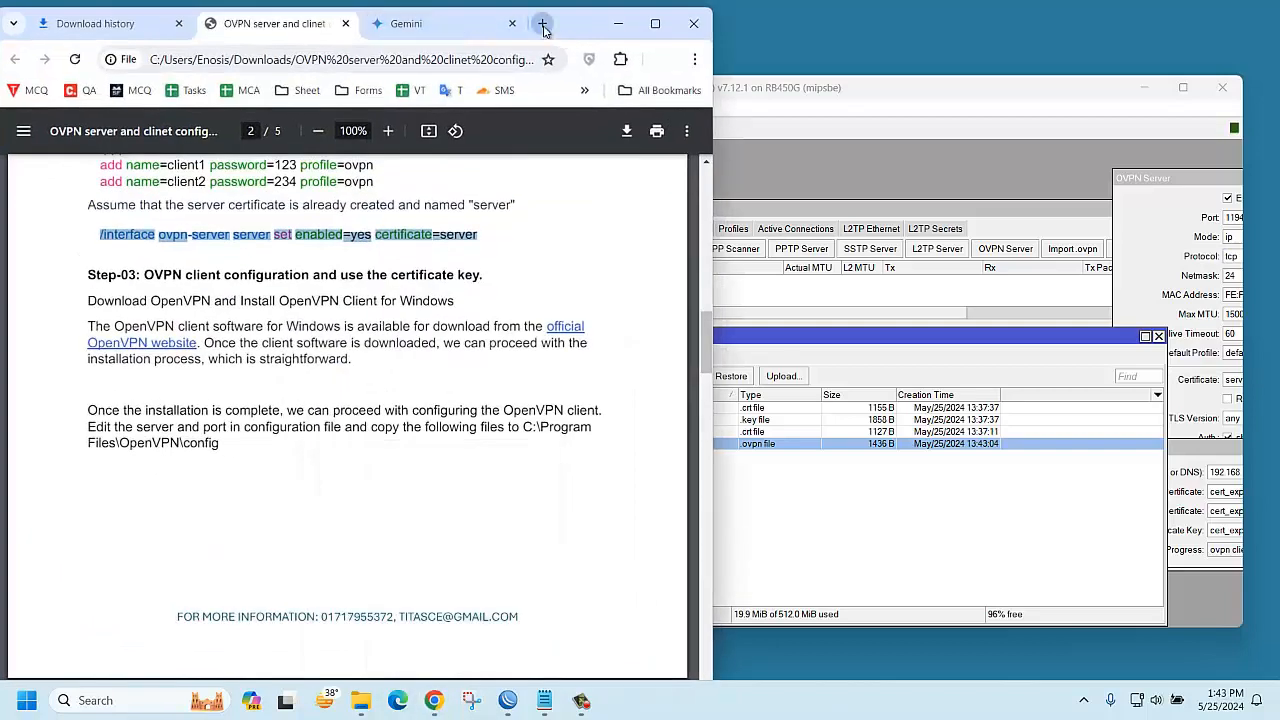
{"action": "left_click", "coordinate": [543, 24]}
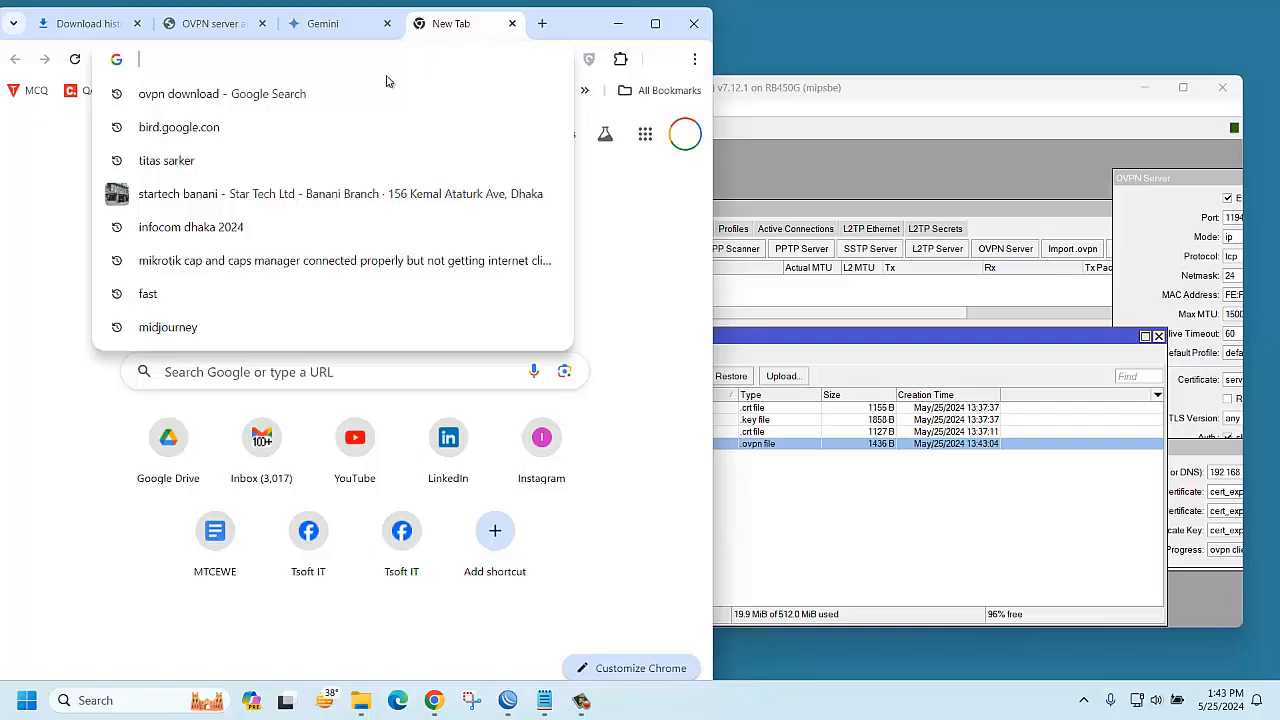
{"action": "left_click", "coordinate": [240, 93]}
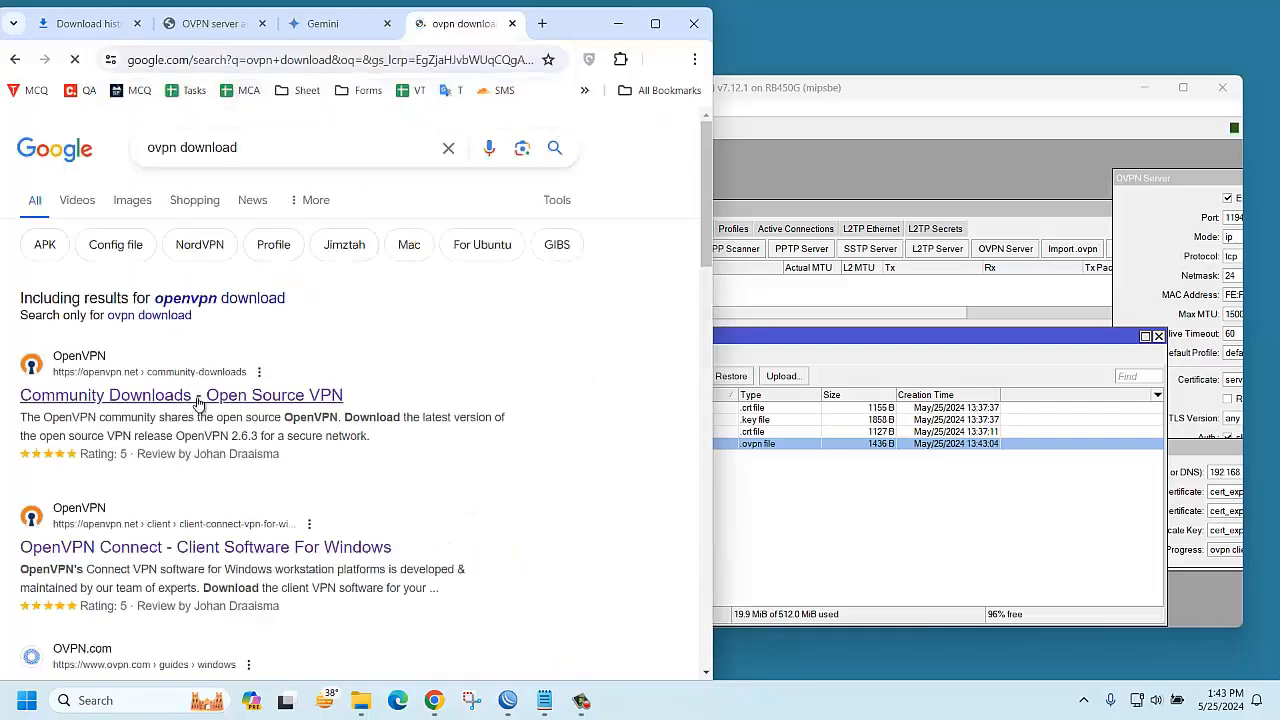
{"action": "left_click", "coordinate": [198, 400]}
{"action": "scroll", "coordinate": [410, 471], "scroll_direction": "down", "scroll_amount": 4}
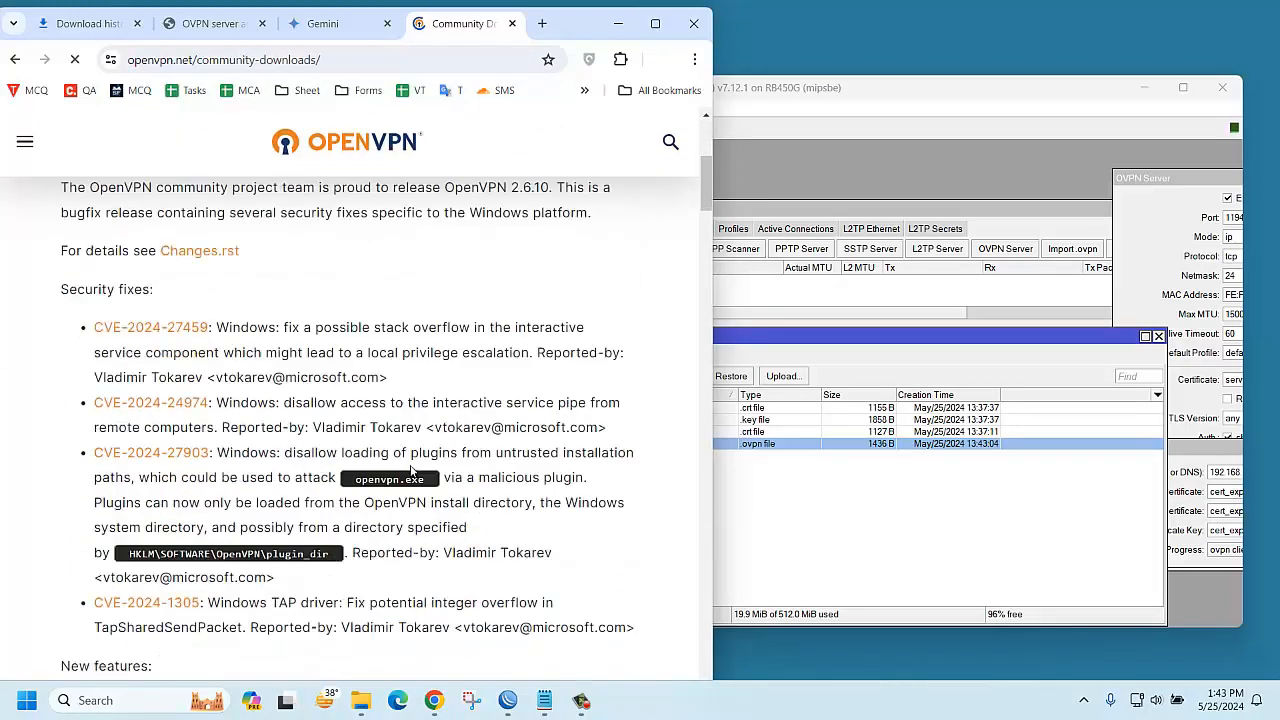
{"action": "scroll", "coordinate": [410, 471], "scroll_direction": "down", "scroll_amount": 15}
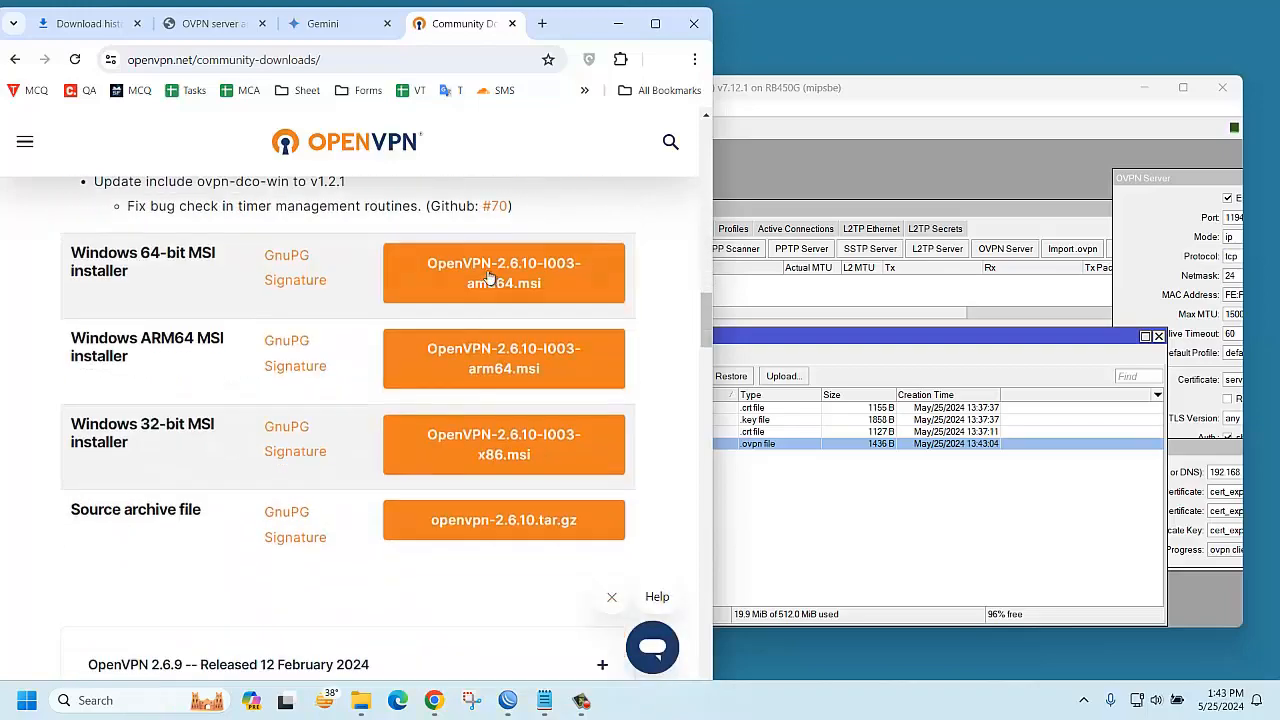
{"action": "left_click", "coordinate": [622, 24]}
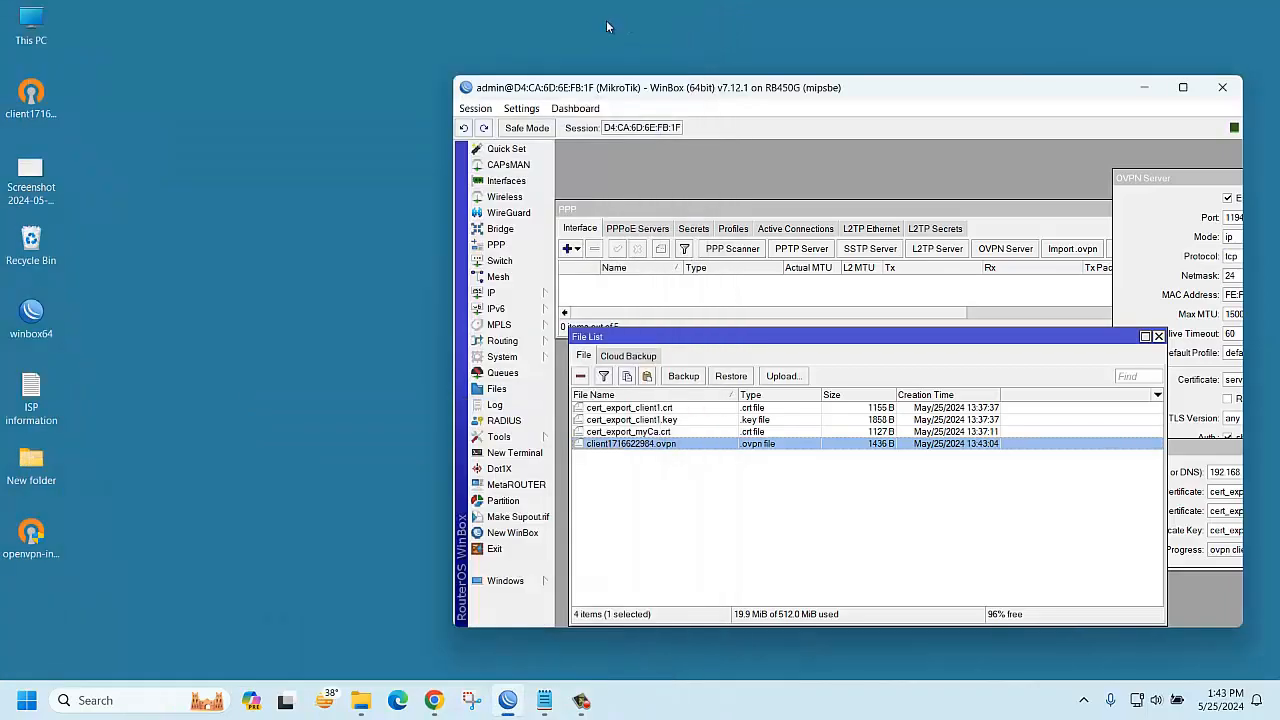
Run the OpenVPN installer as administrator and install 2.4.6 with default components and location, then close the readme
{"action": "right_click", "coordinate": [38, 540]}
{"action": "left_click", "coordinate": [127, 317]}
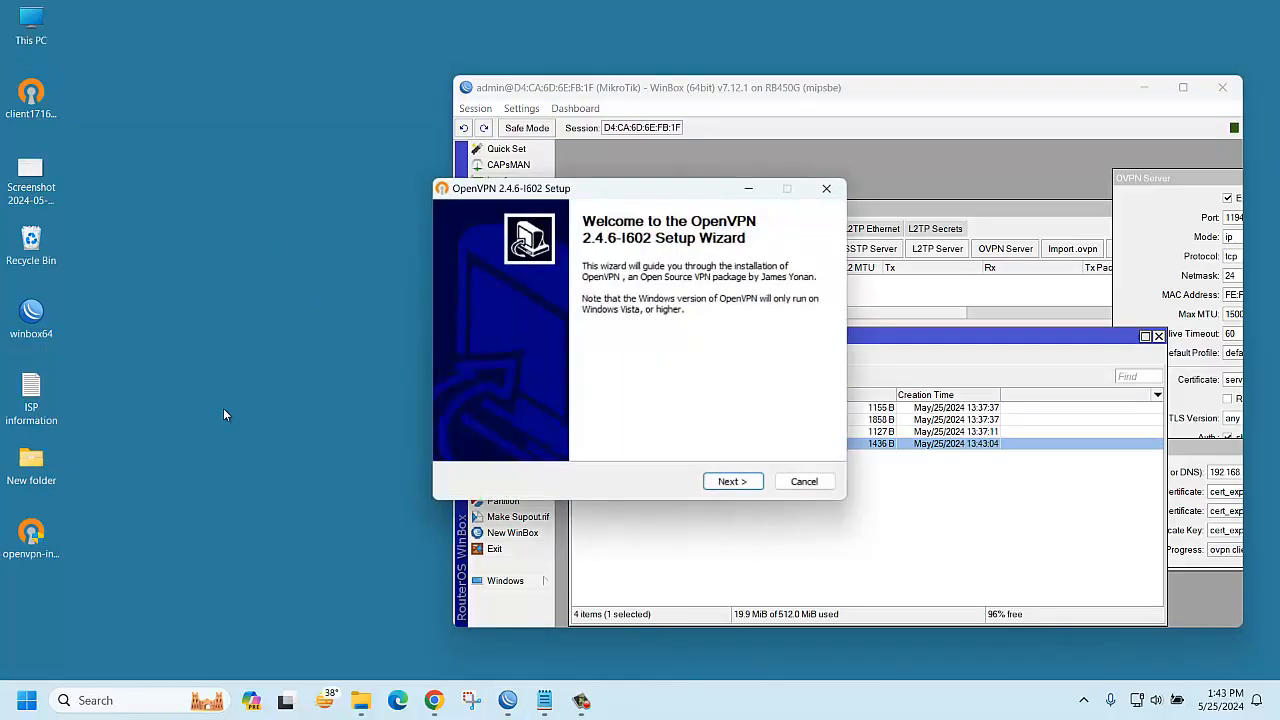
{"action": "left_click", "coordinate": [729, 481]}
{"action": "left_click", "coordinate": [735, 483]}
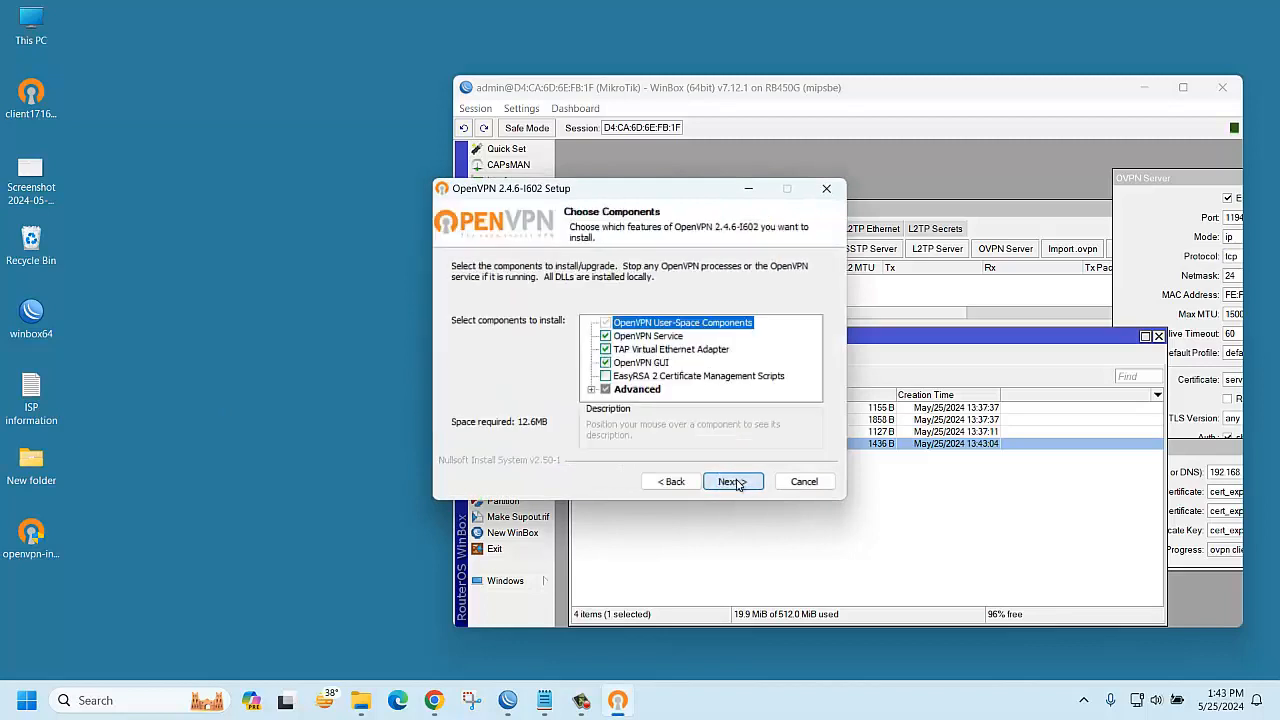
{"action": "left_click", "coordinate": [735, 483]}
{"action": "left_click", "coordinate": [736, 483]}
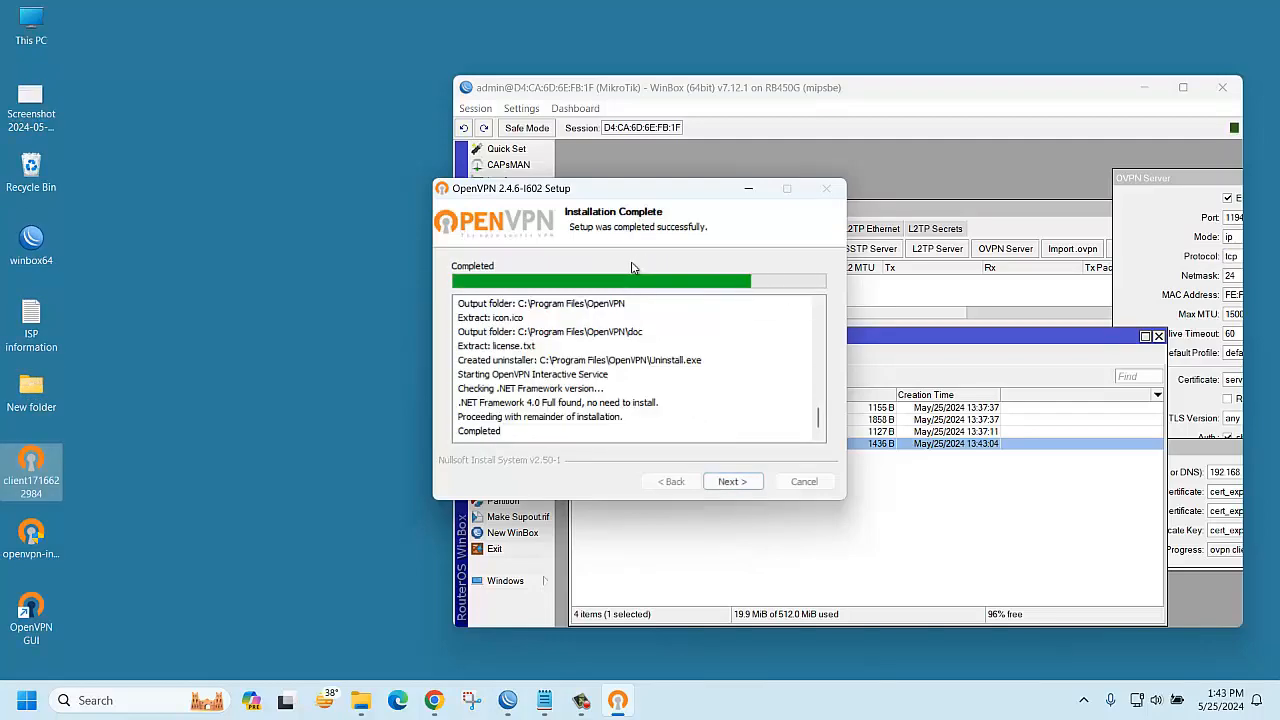
{"action": "left_click", "coordinate": [732, 481]}
{"action": "left_click", "coordinate": [734, 481]}
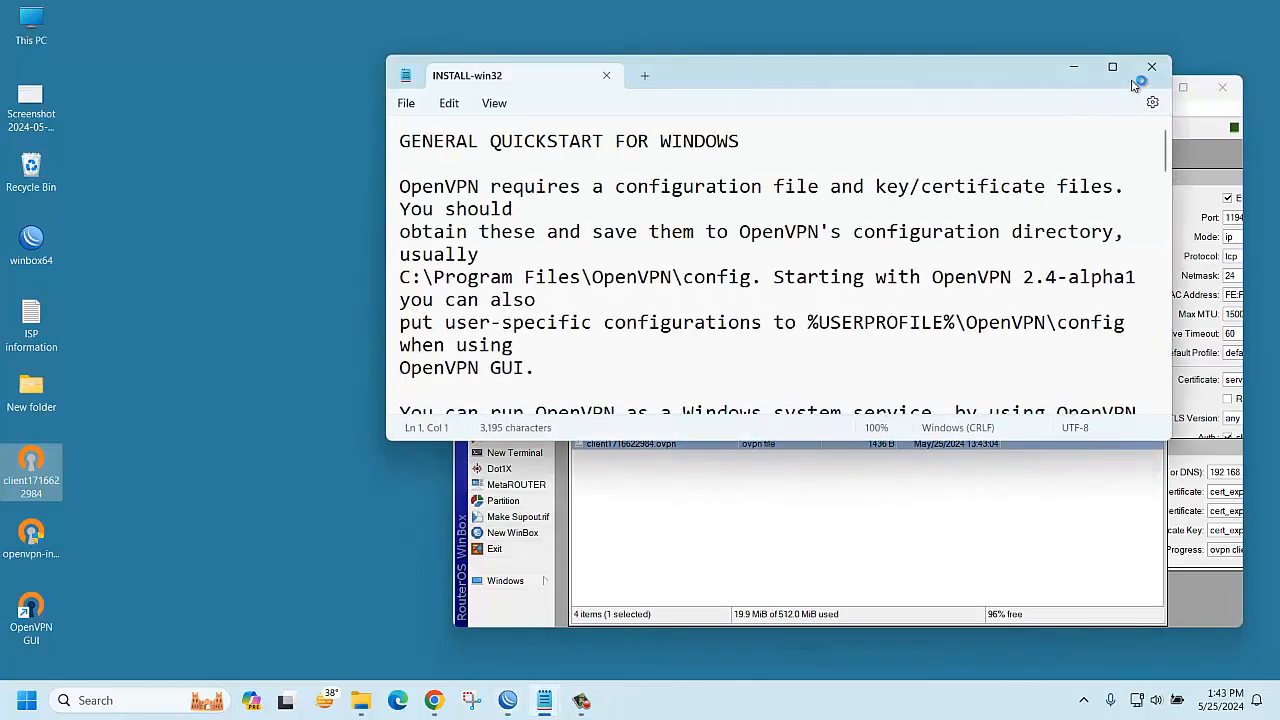
{"action": "left_click", "coordinate": [1152, 65]}
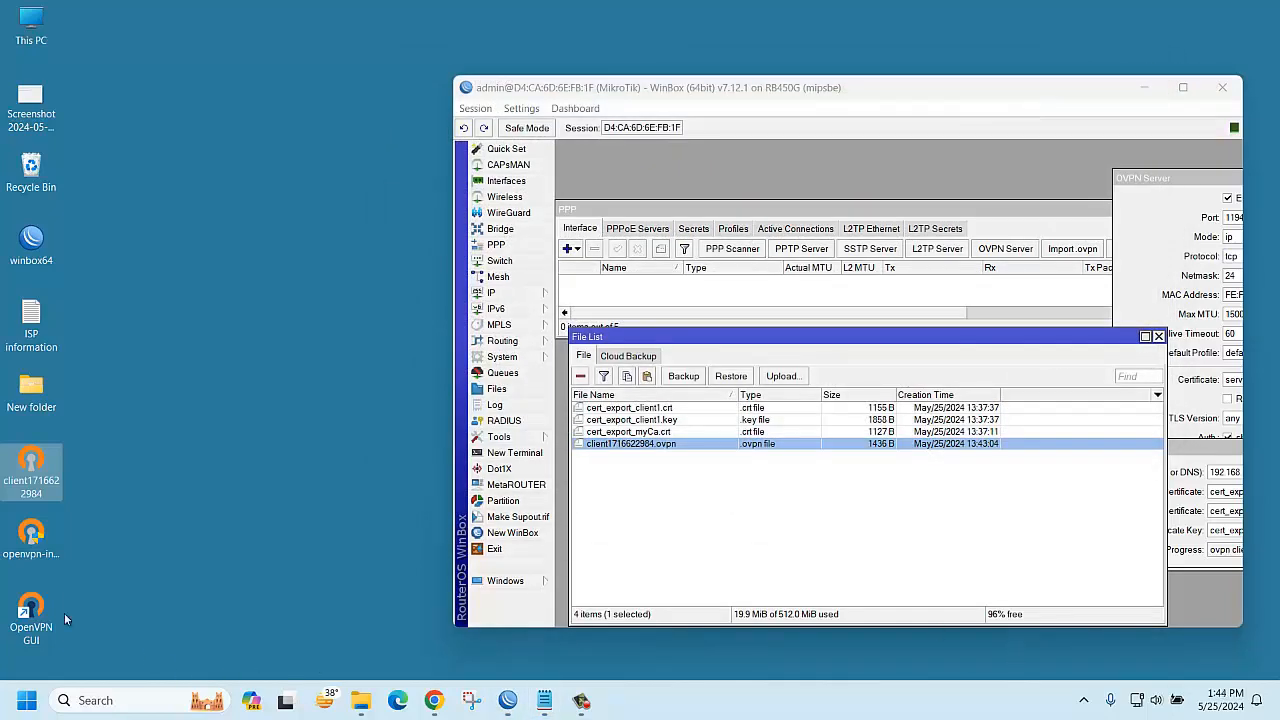
{"action": "right_click", "coordinate": [38, 618]}
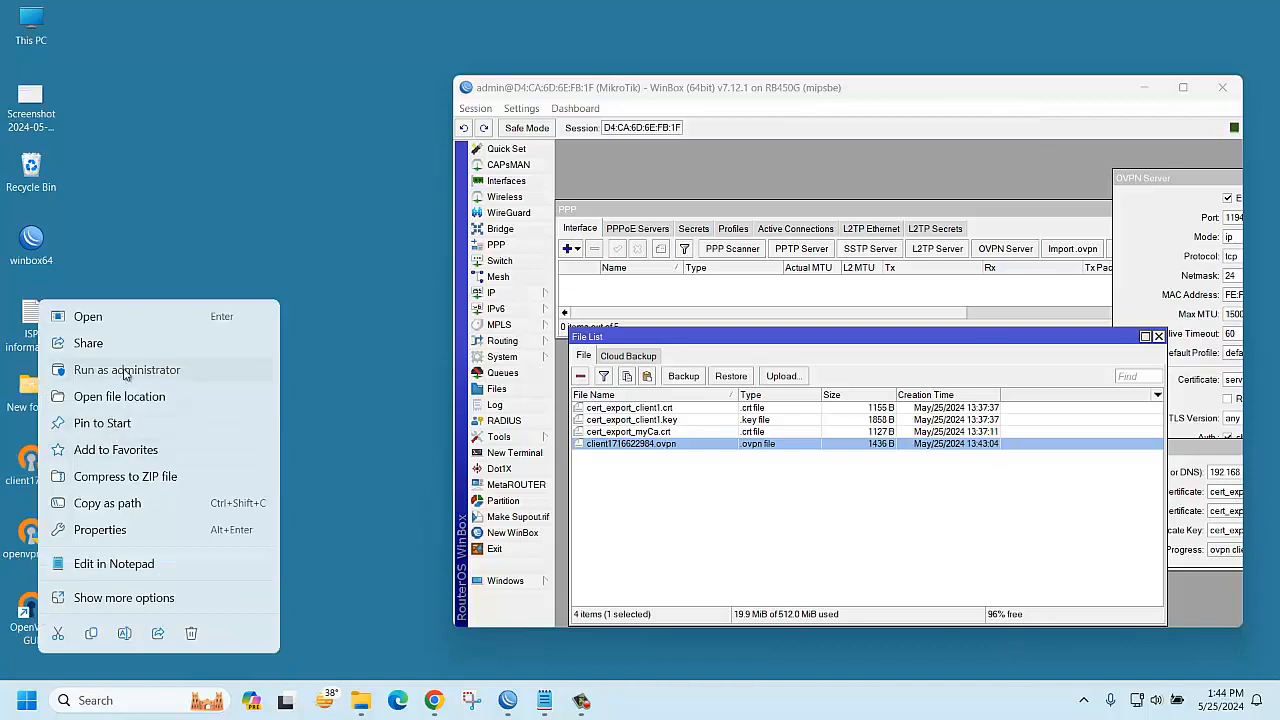
{"action": "left_click", "coordinate": [137, 372]}
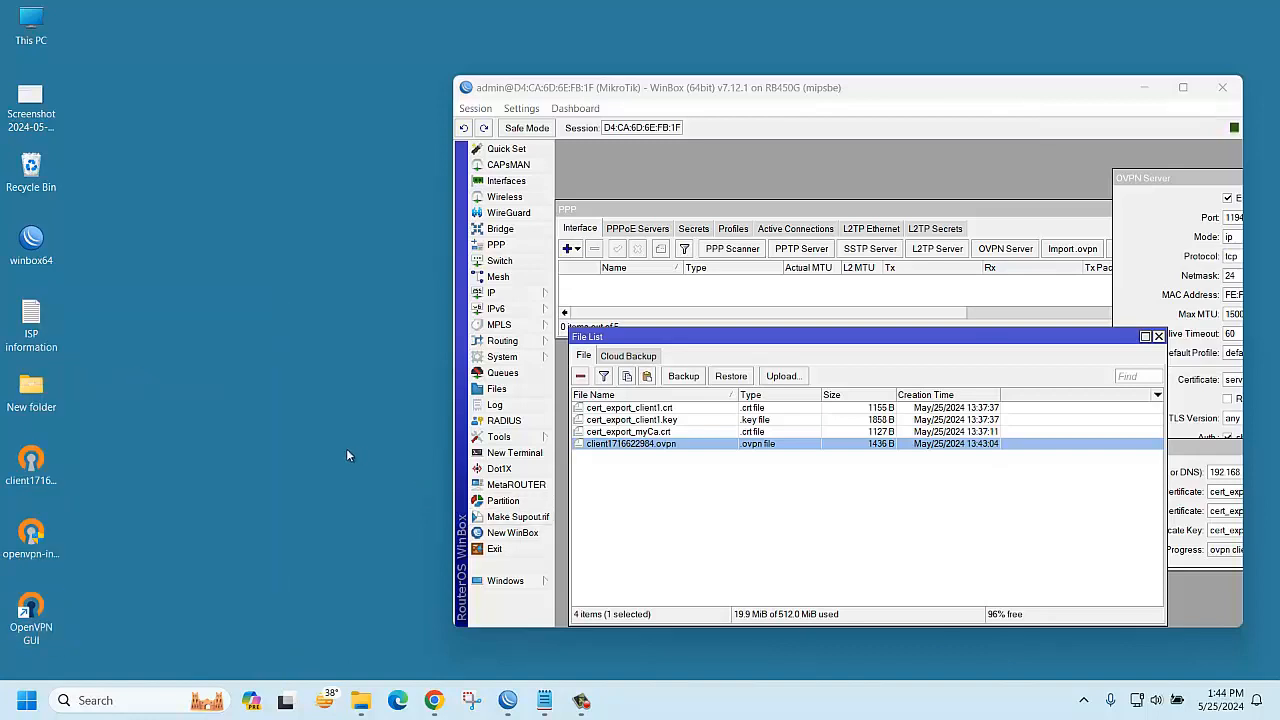
{"action": "left_click", "coordinate": [1083, 700]}
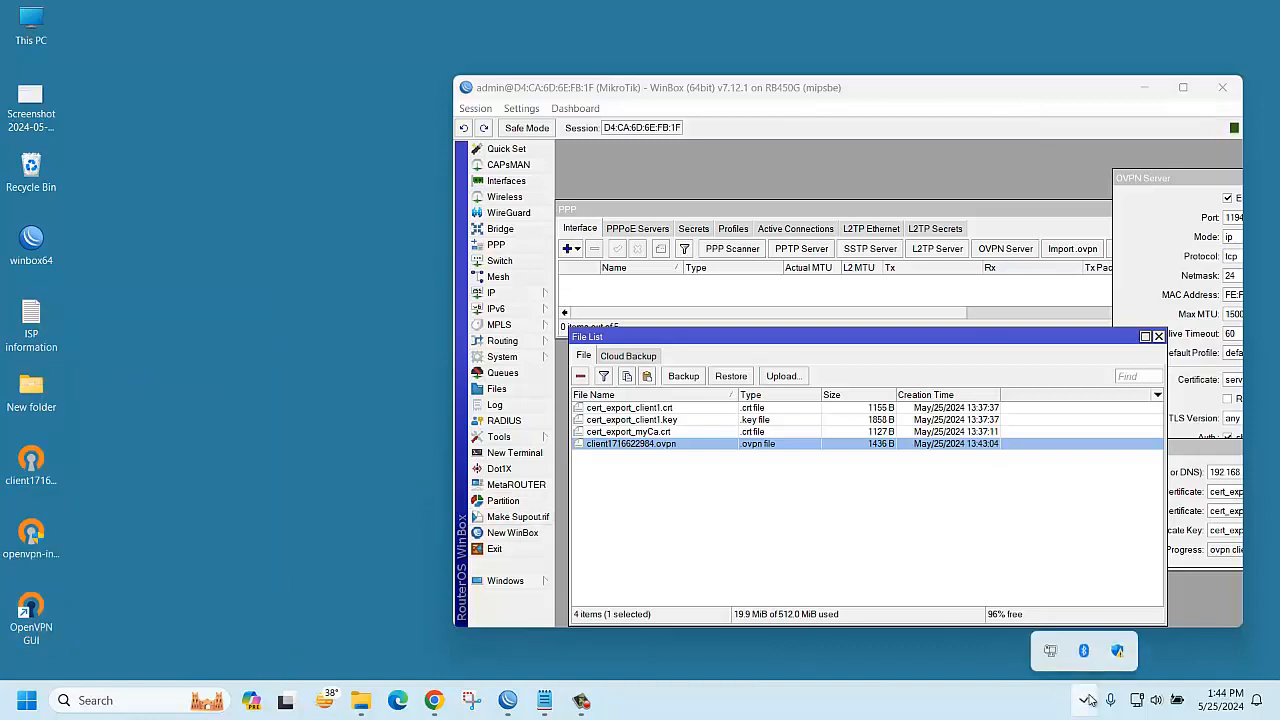
{"action": "right_click", "coordinate": [1051, 650]}
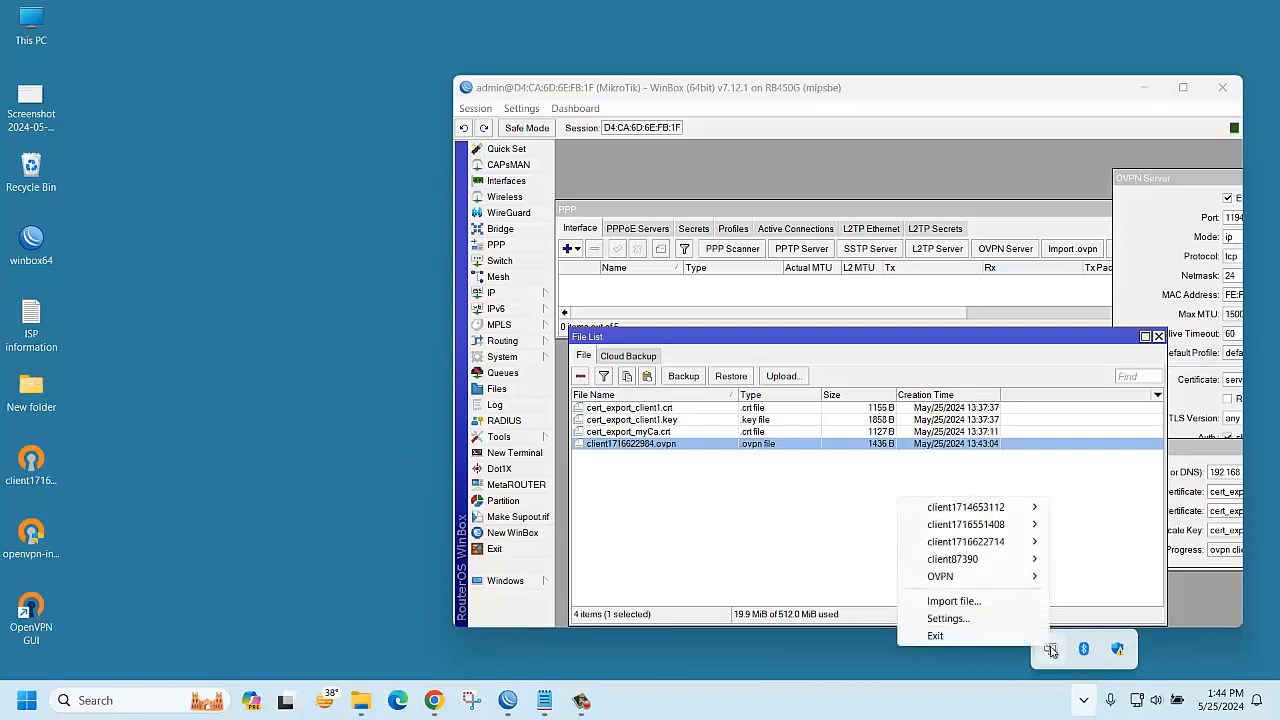
{"action": "left_click", "coordinate": [950, 601]}
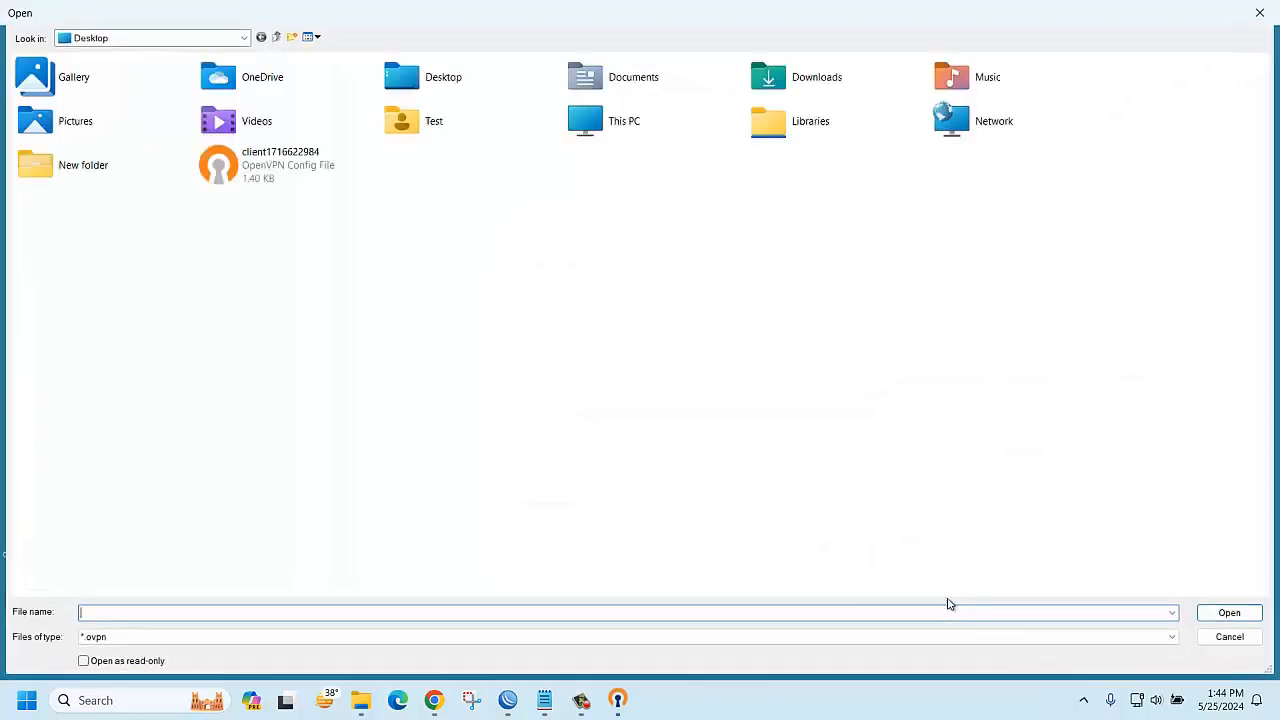
{"action": "double_click", "coordinate": [278, 190]}
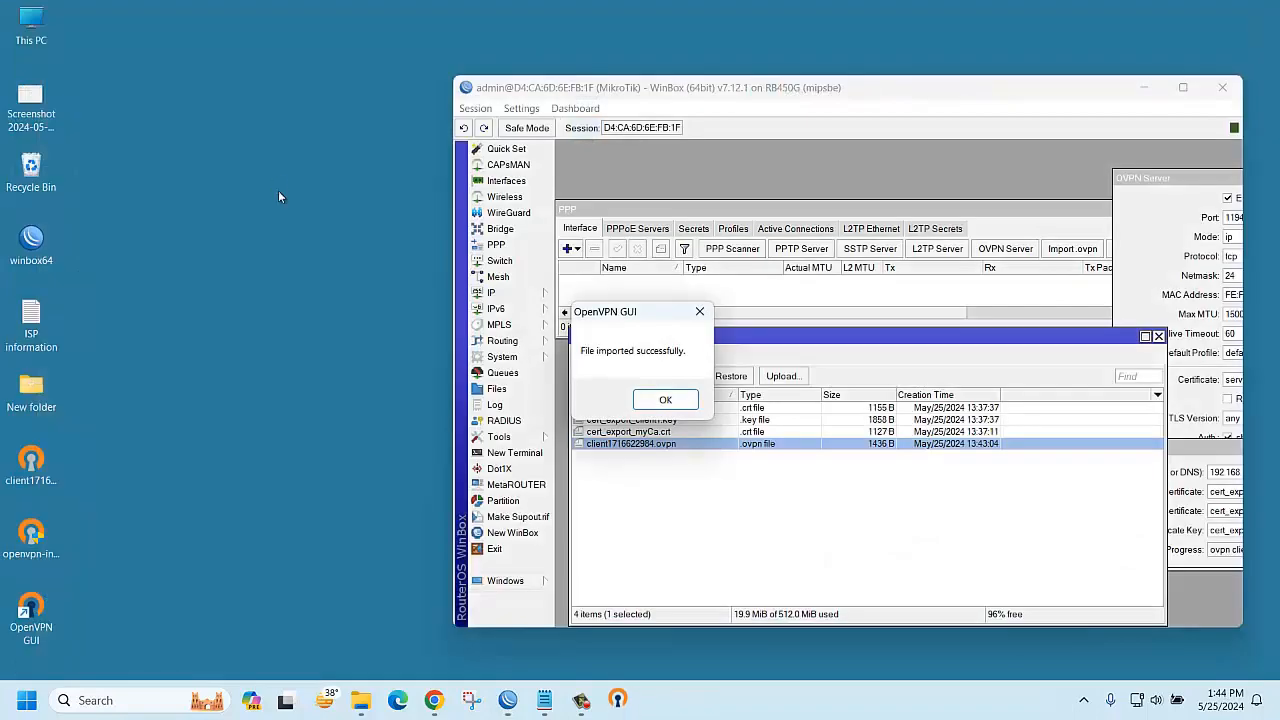
{"action": "left_click", "coordinate": [664, 401]}
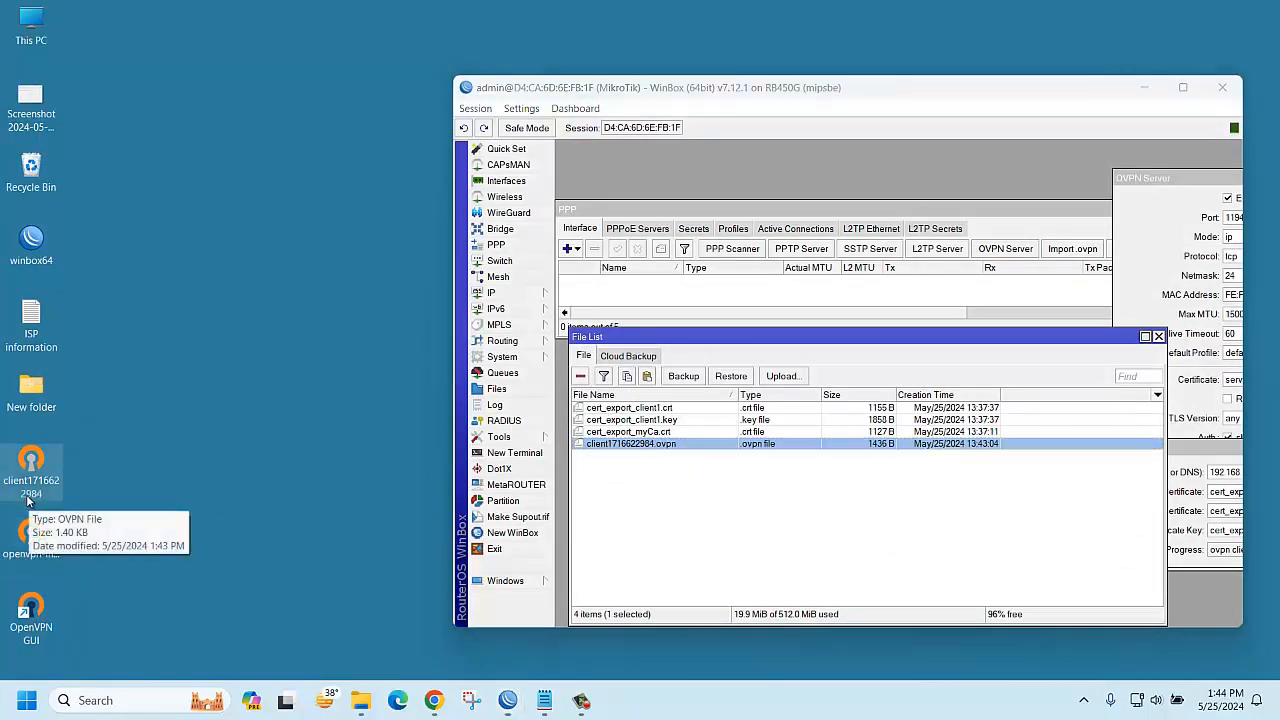
{"action": "left_click", "coordinate": [1083, 700]}
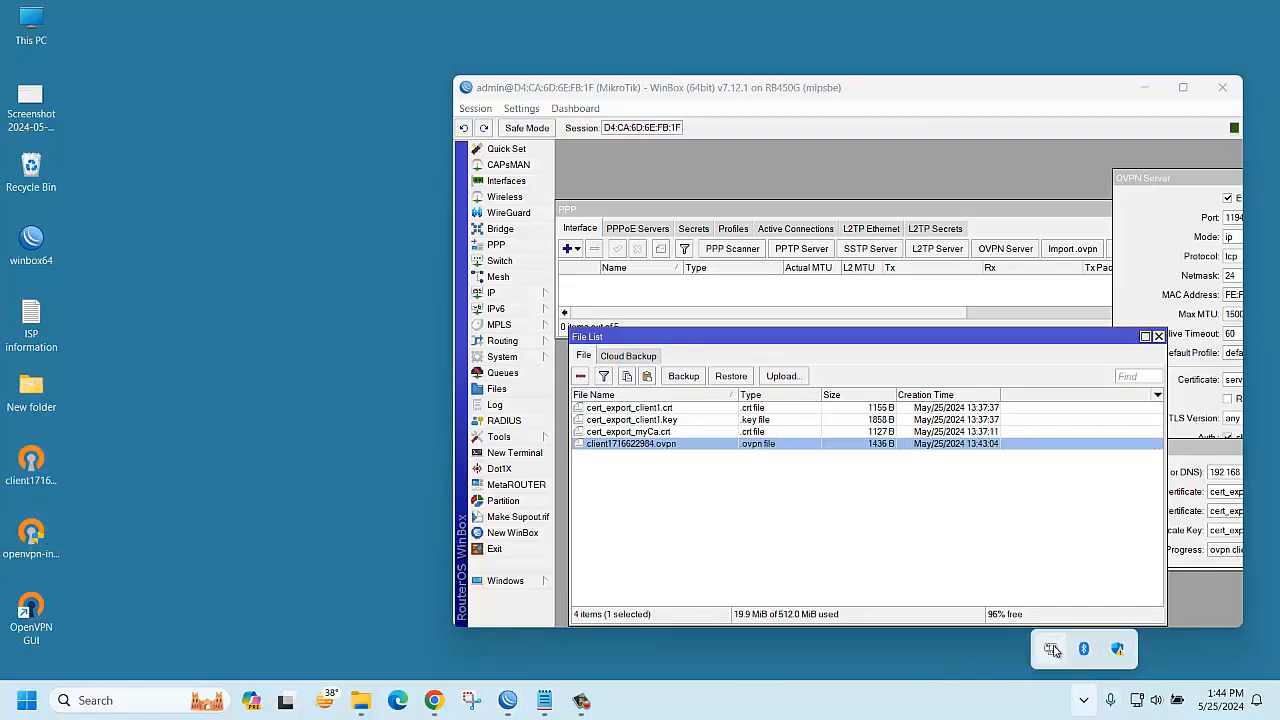
{"action": "right_click", "coordinate": [1052, 650]}
{"action": "mouse_move", "coordinate": [1005, 541]}
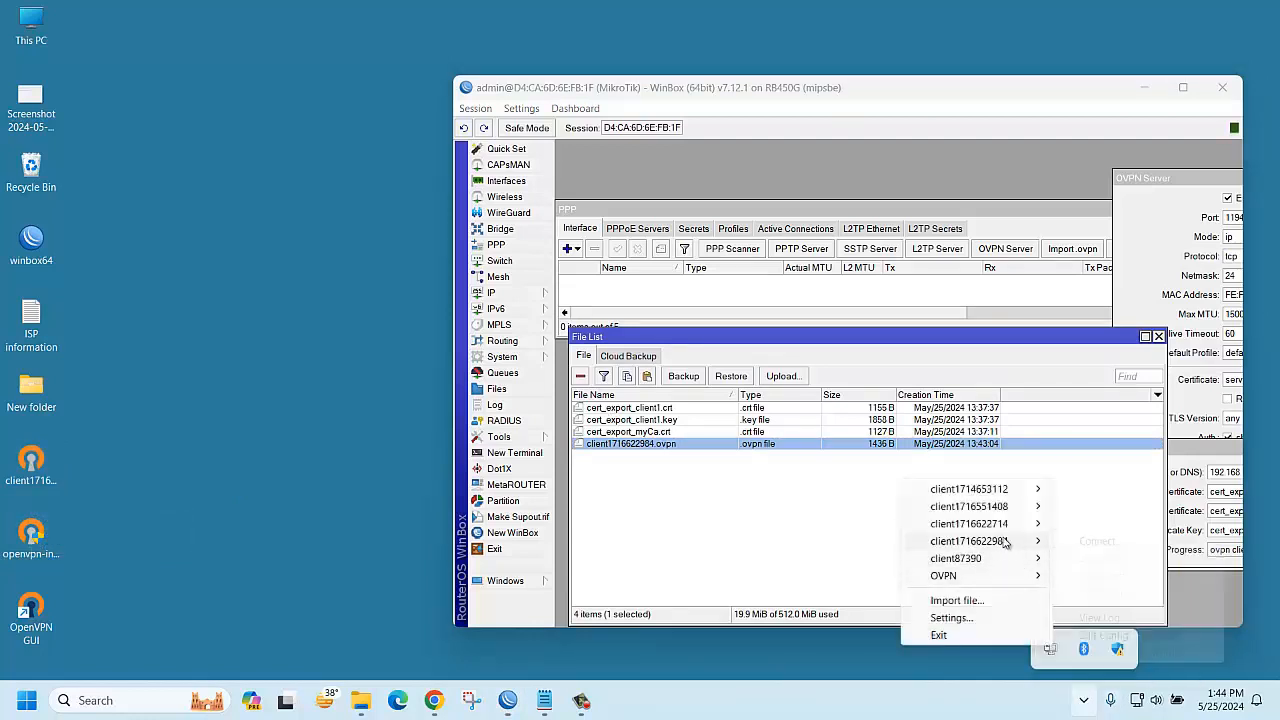
{"action": "left_click", "coordinate": [1097, 541]}
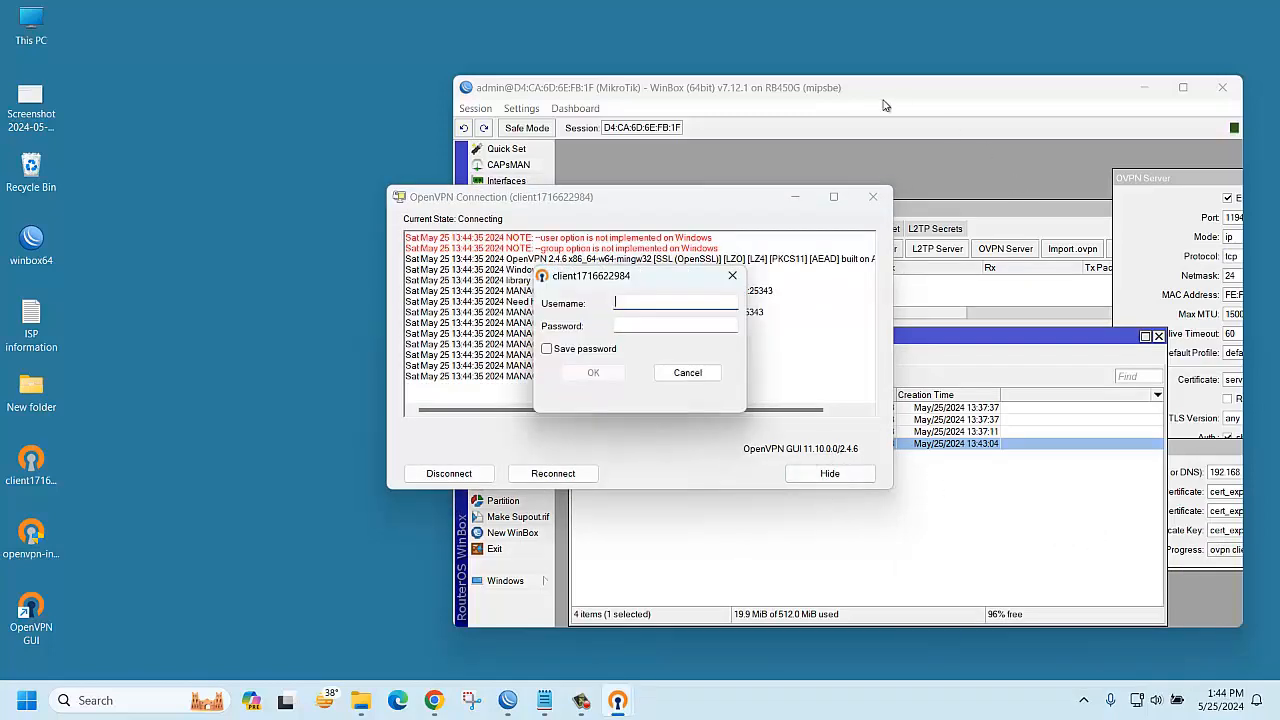
Copy the VPN user's name from its WinBox PPP secret into the login prompt's Username field
{"action": "left_click", "coordinate": [824, 90]}
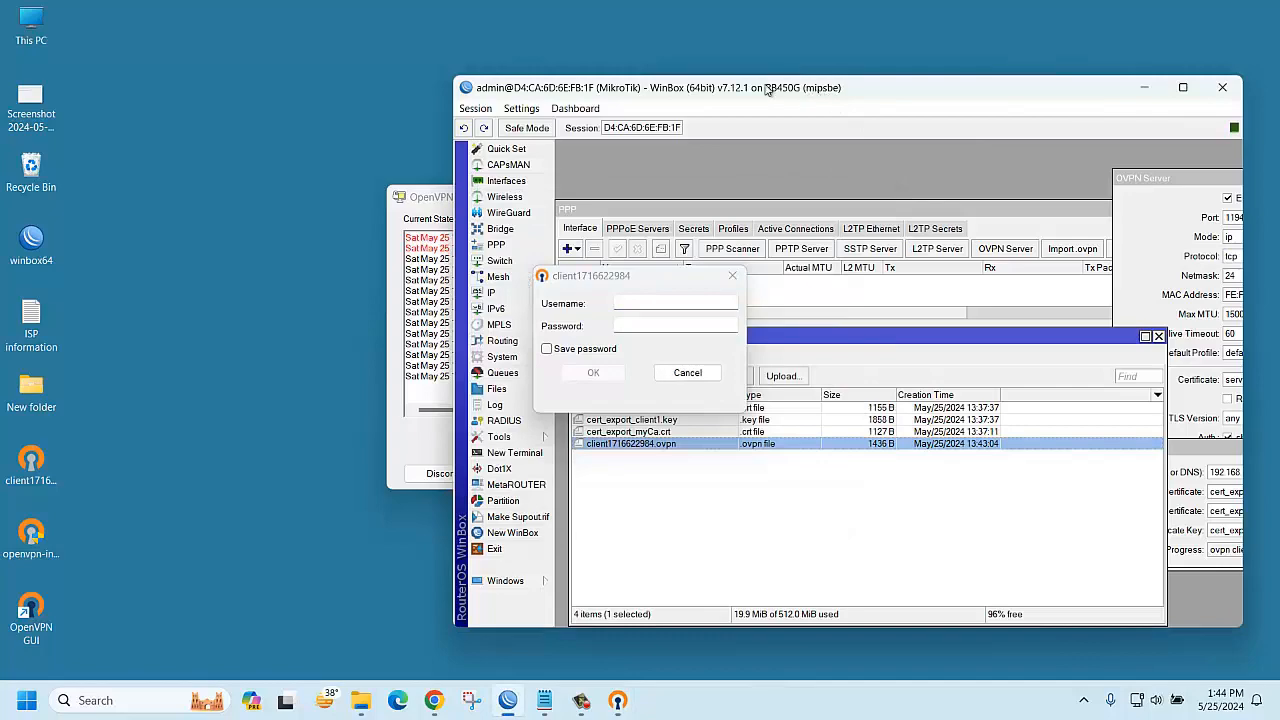
{"action": "left_click_drag", "start_coordinate": [768, 88], "coordinate": [1040, 91]}
{"action": "left_click", "coordinate": [966, 232]}
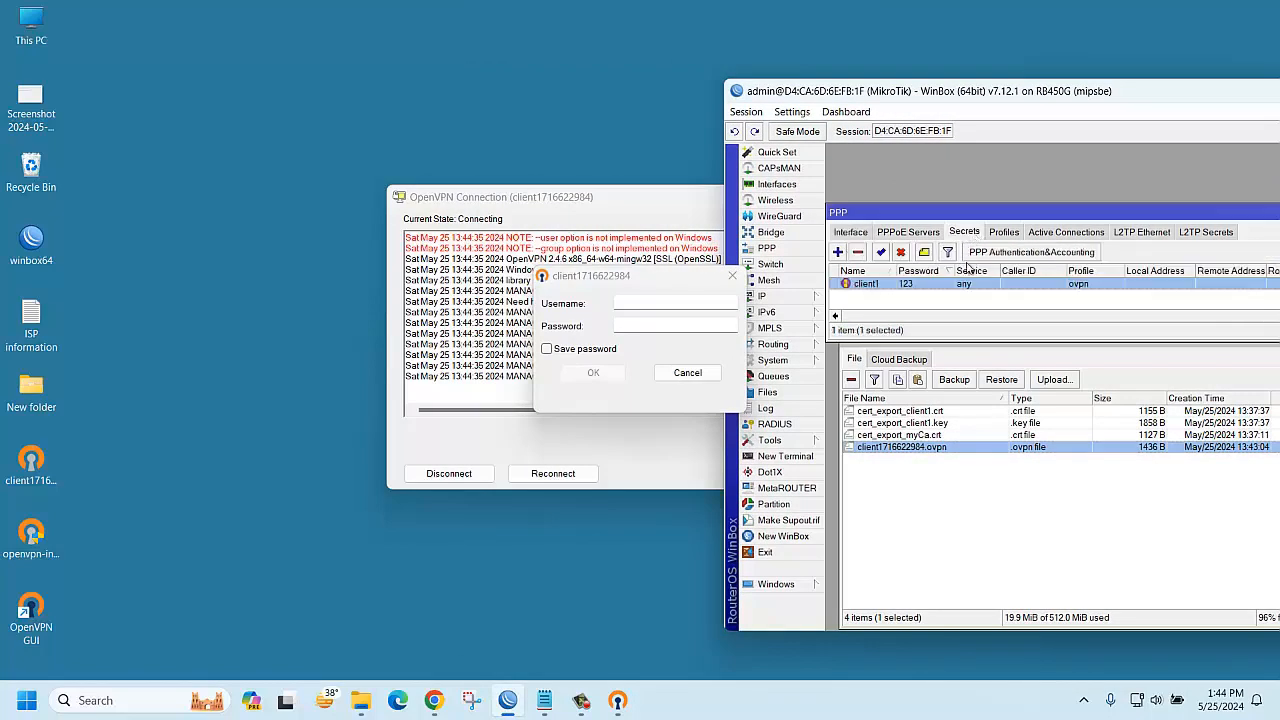
{"action": "double_click", "coordinate": [875, 286]}
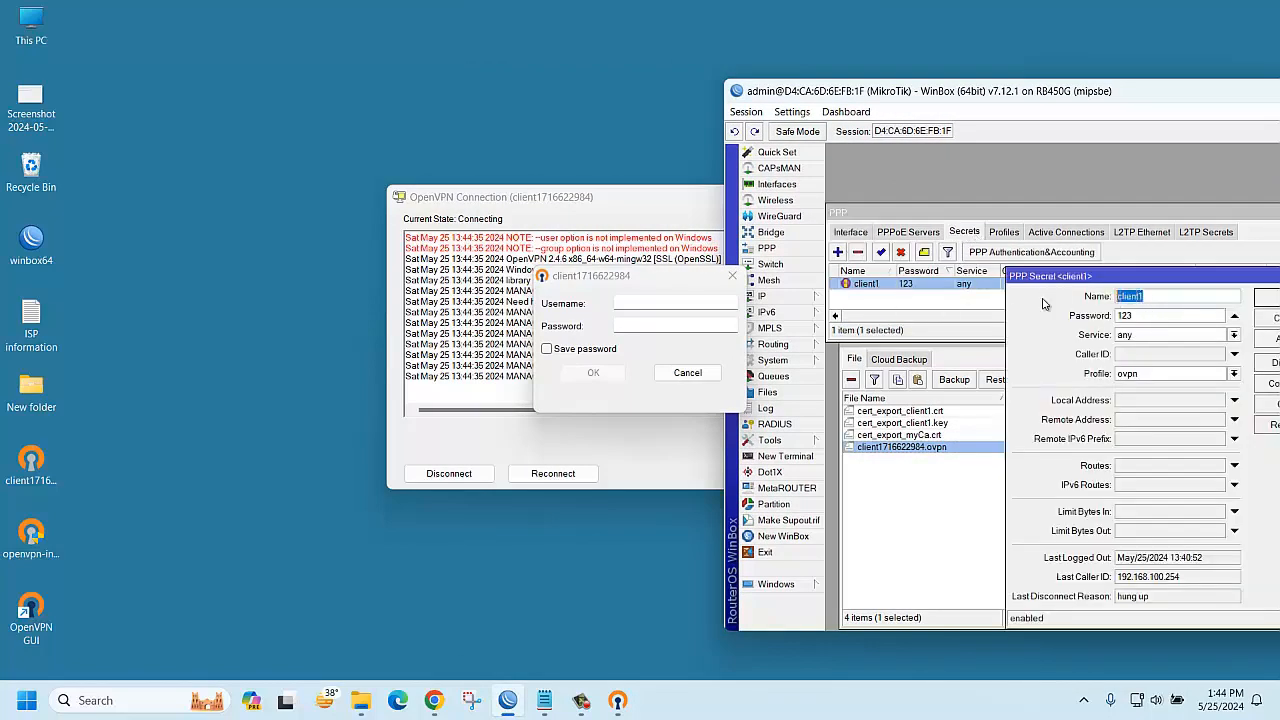
{"action": "key", "text": "ctrl+c"}
{"action": "left_click", "coordinate": [655, 303]}
{"action": "key", "text": "ctrl+v"}
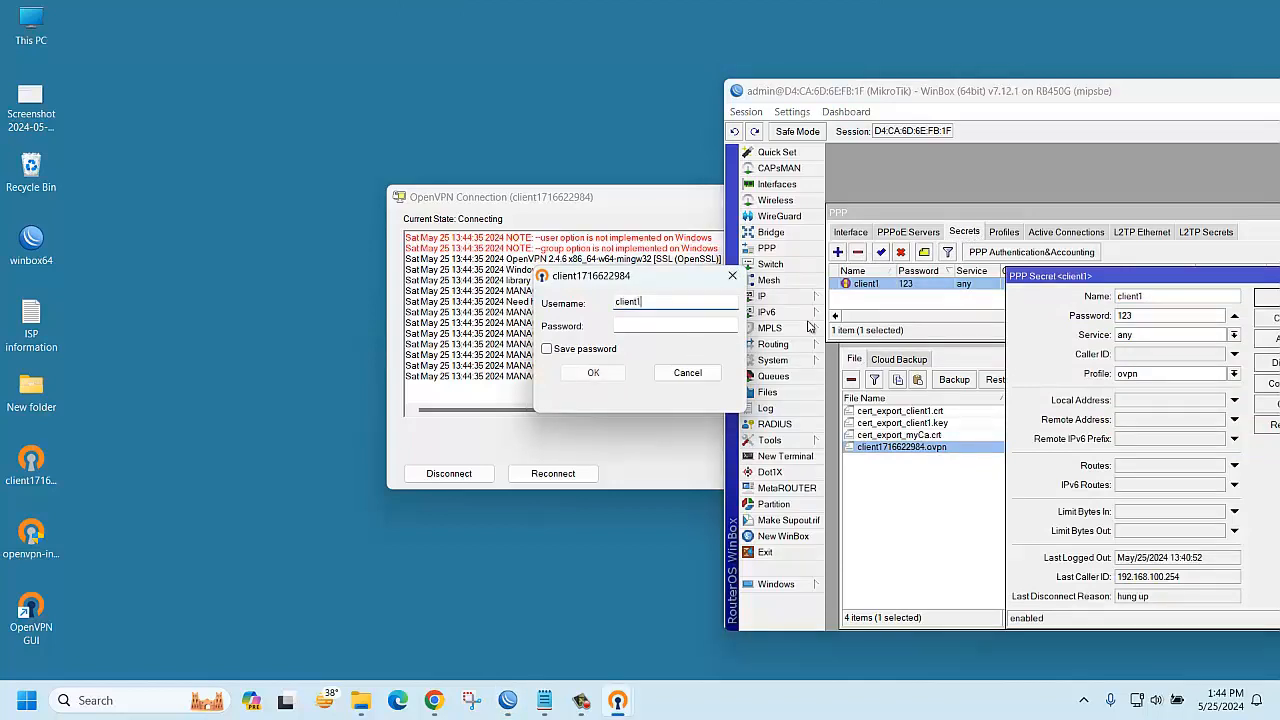
Copy the PPP secret's password into the Password field and submit the login, then view the connection log
{"action": "double_click", "coordinate": [1120, 316]}
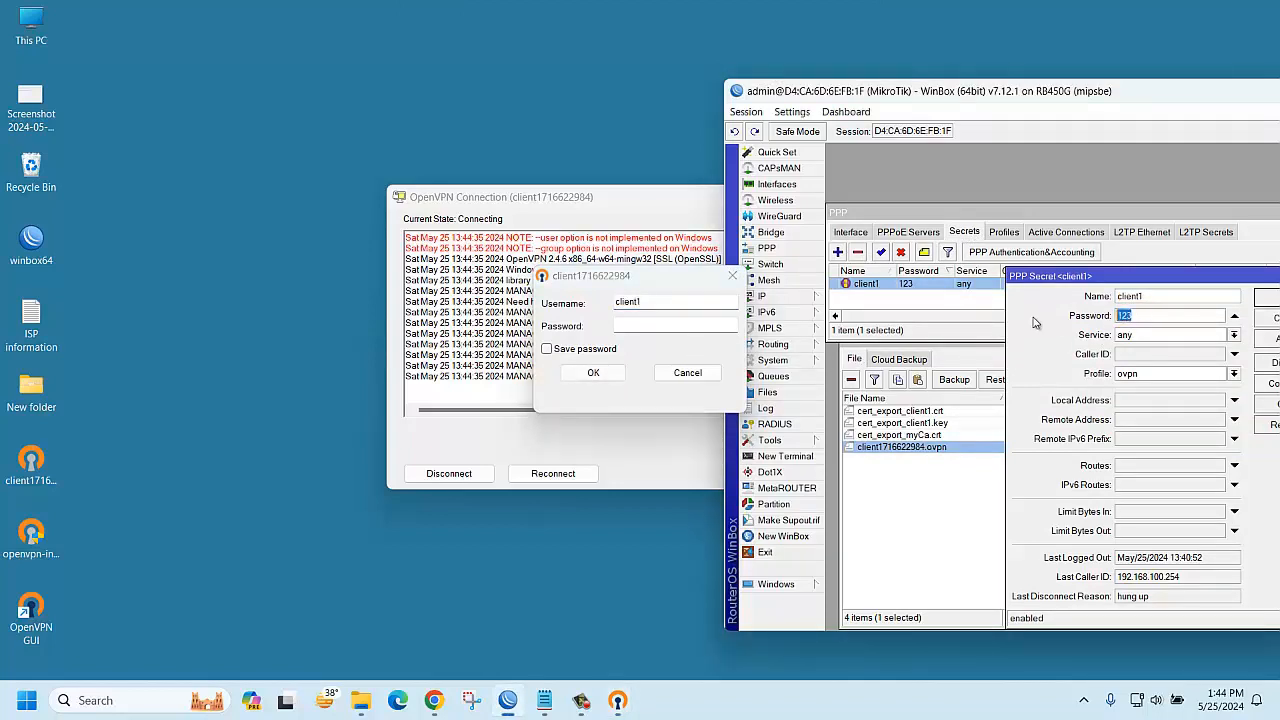
{"action": "left_click", "coordinate": [649, 326]}
{"action": "key", "text": "ctrl+v"}
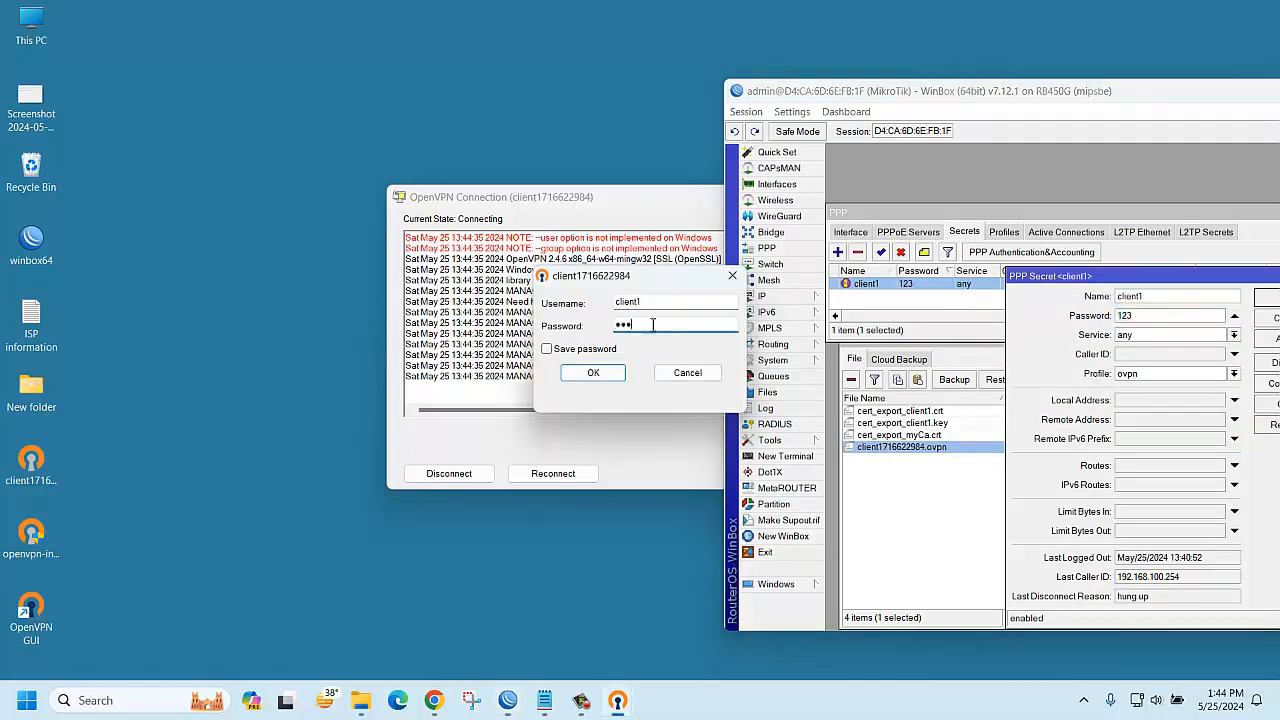
{"action": "left_click", "coordinate": [580, 374]}
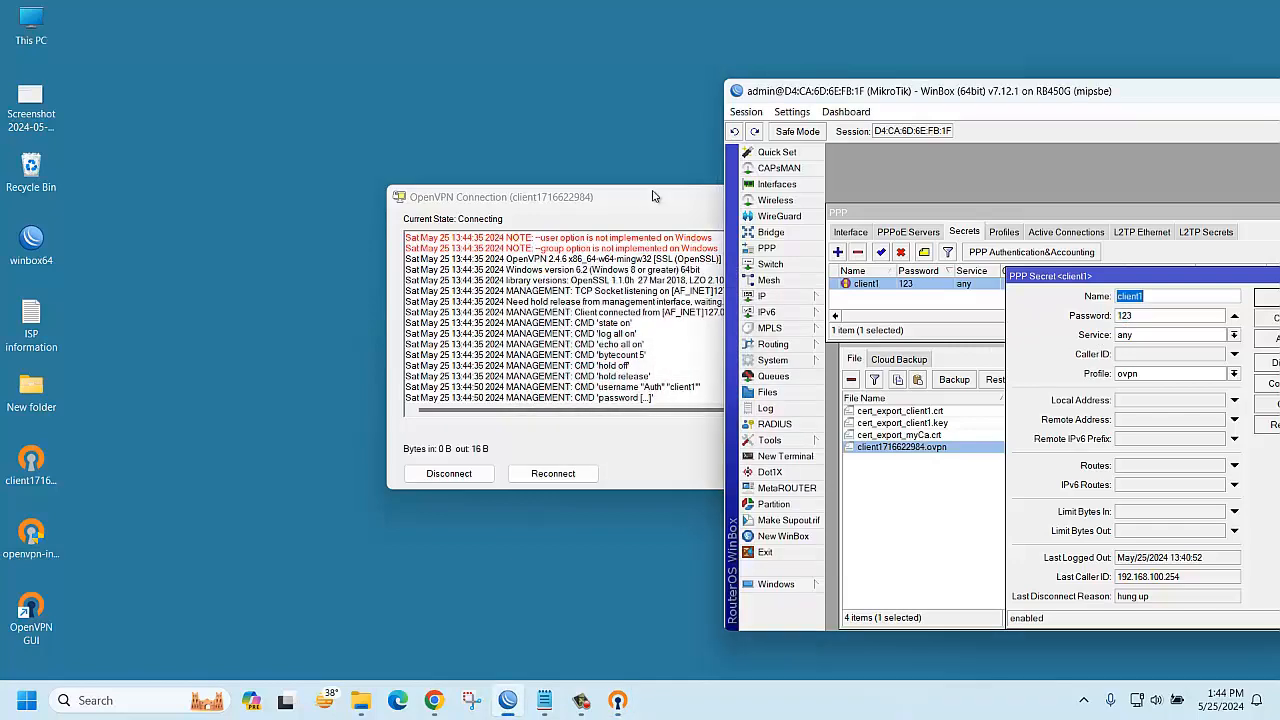
{"action": "left_click", "coordinate": [652, 196]}
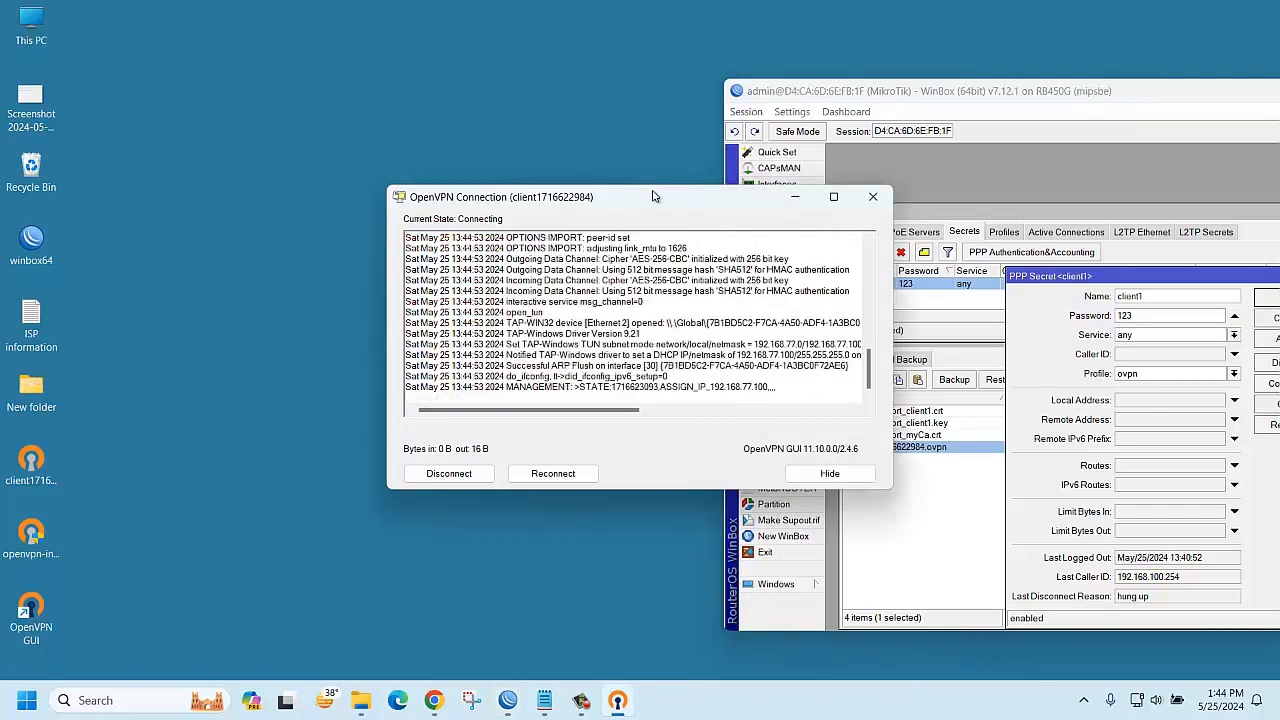